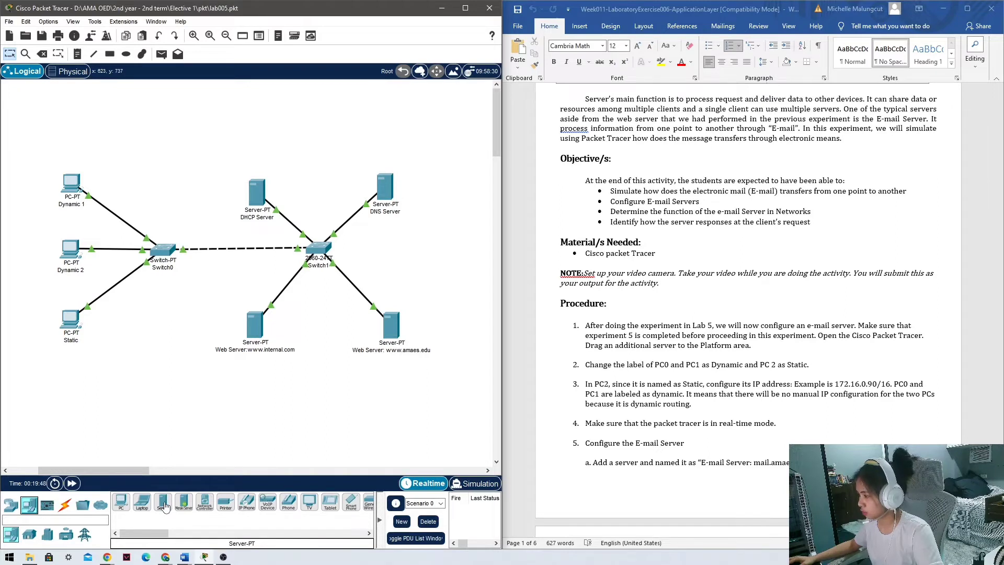
Place a new Server-PT (Server0) on the canvas above Switch1.
click(164, 503)
click(320, 137)
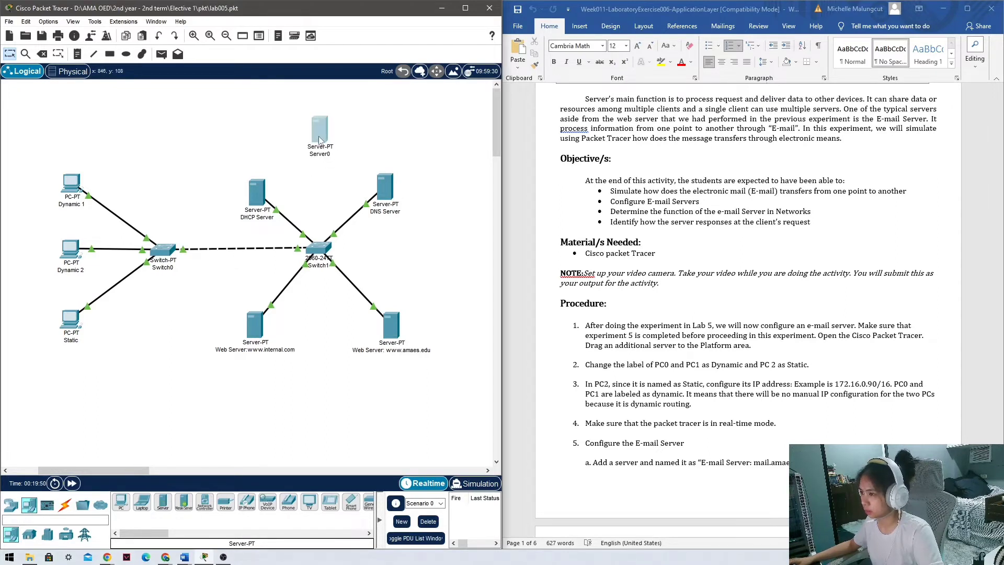
drag(318, 136, 321, 133)
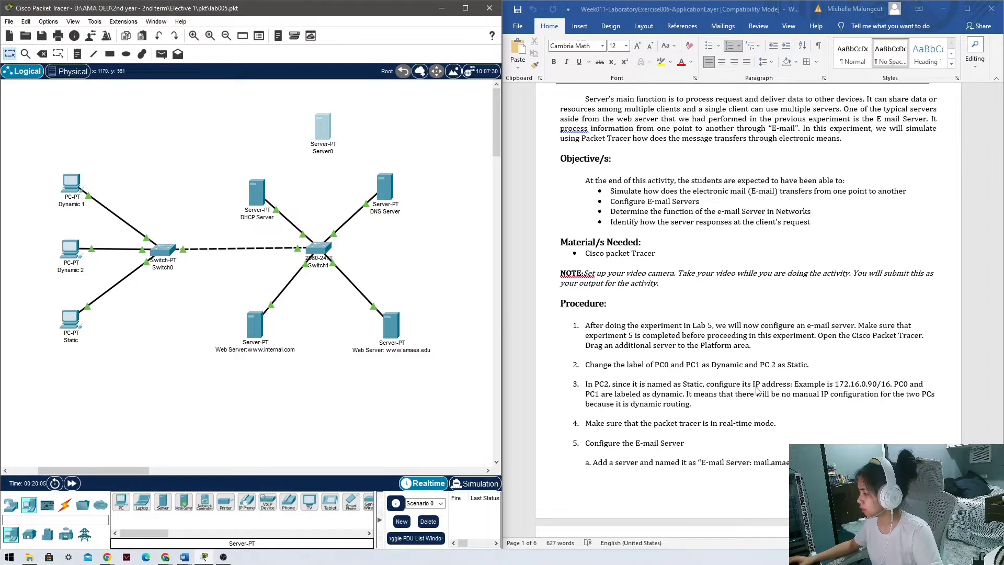
click(72, 318)
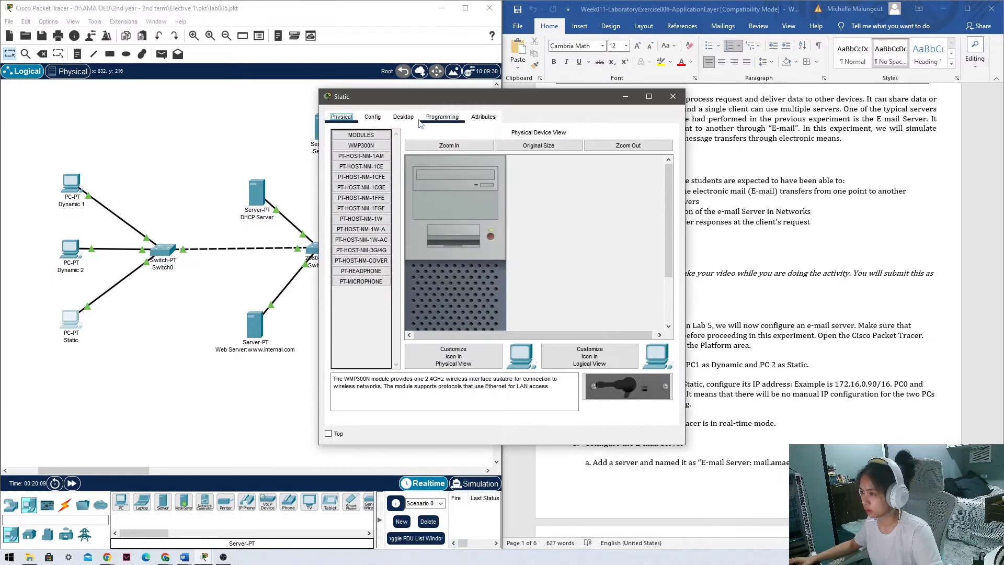
click(373, 119)
drag(475, 96, 298, 97)
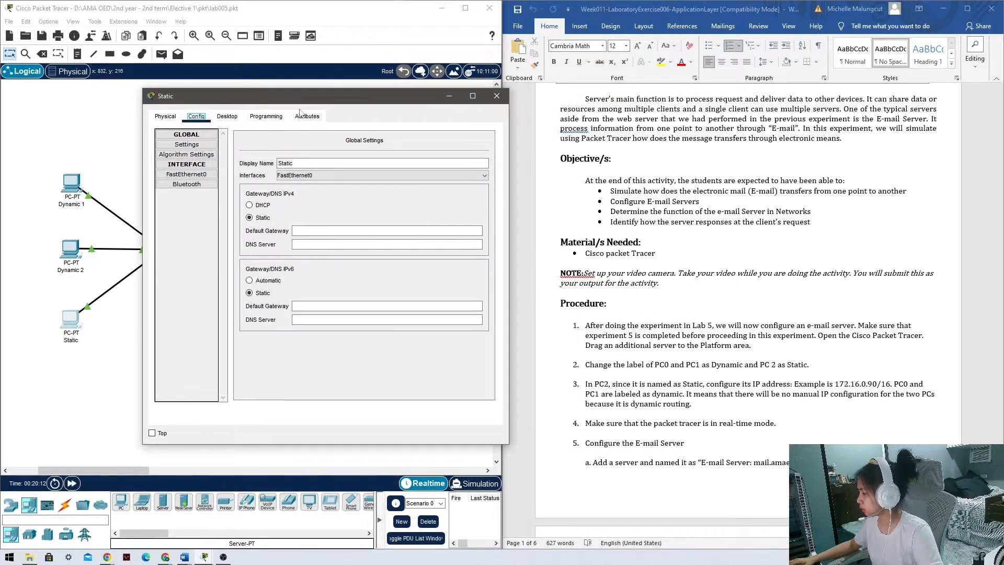
click(368, 232)
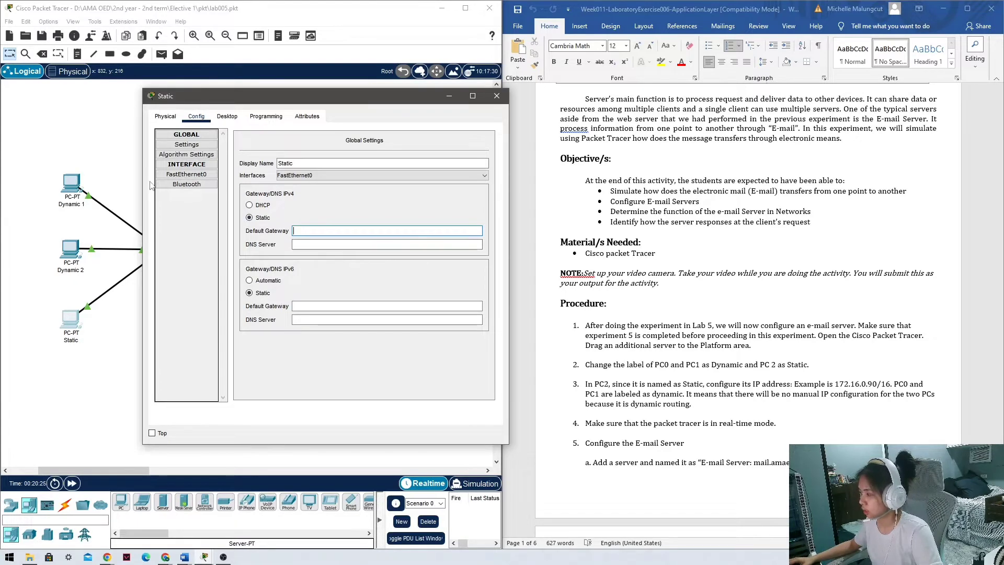
click(186, 175)
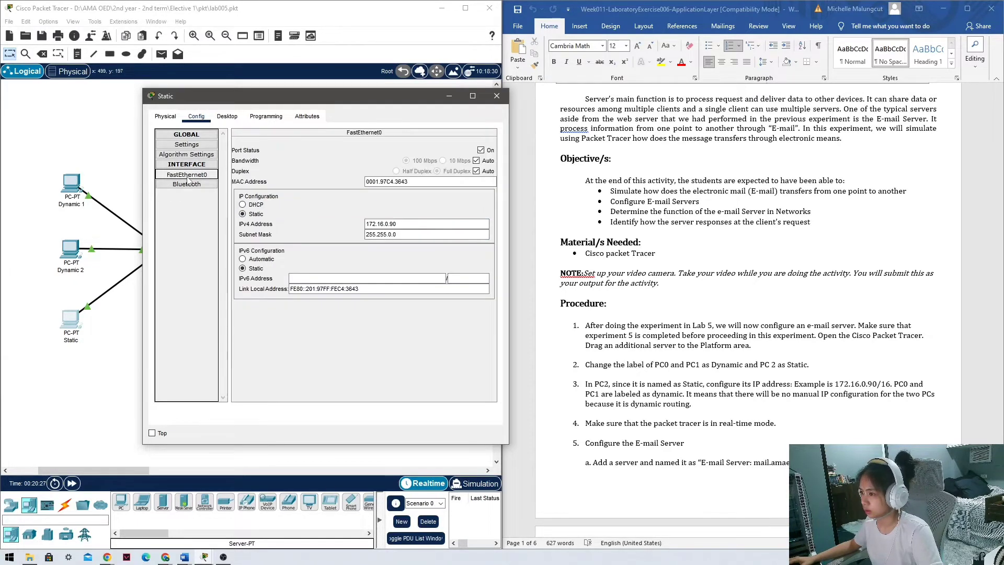
click(437, 224)
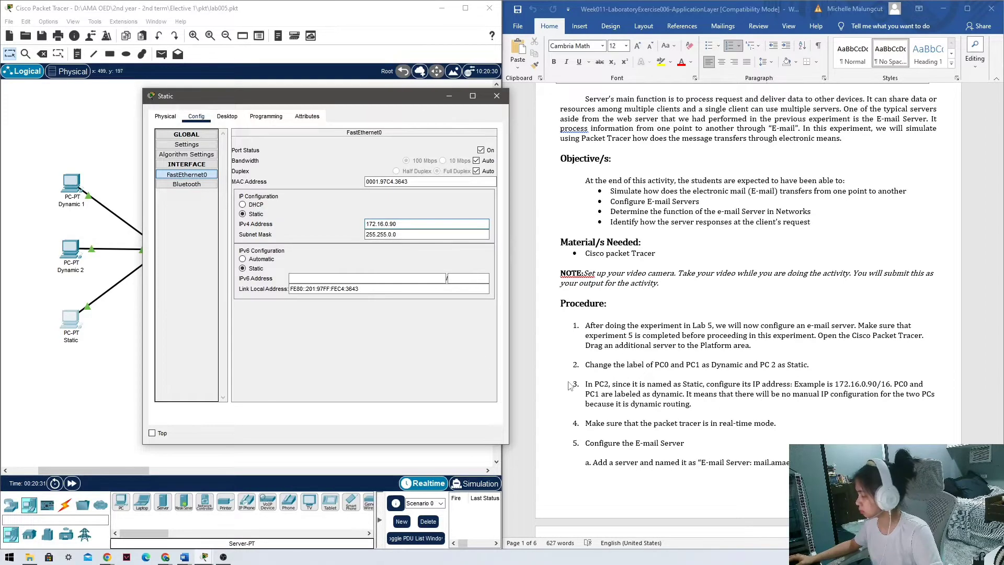
click(493, 96)
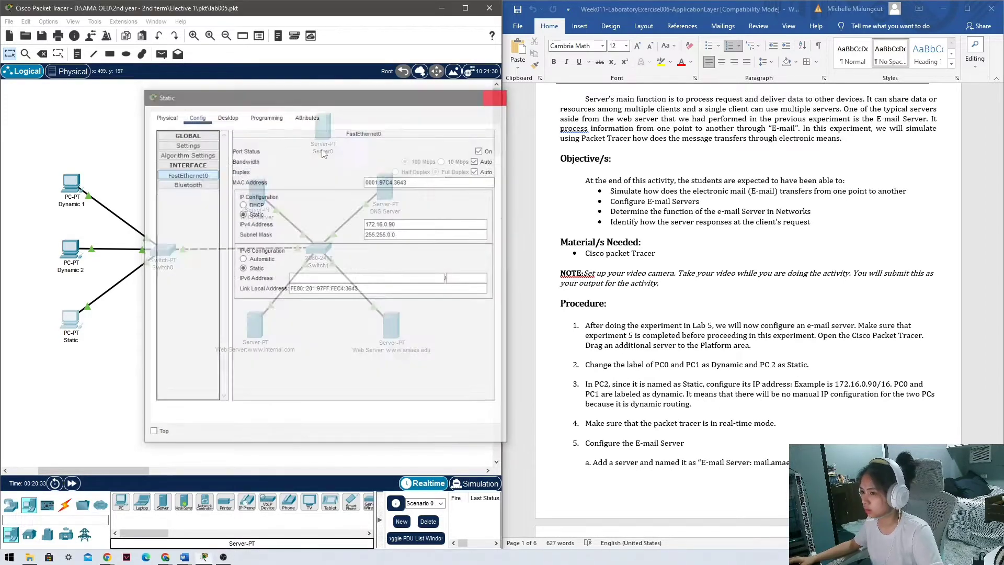
click(79, 248)
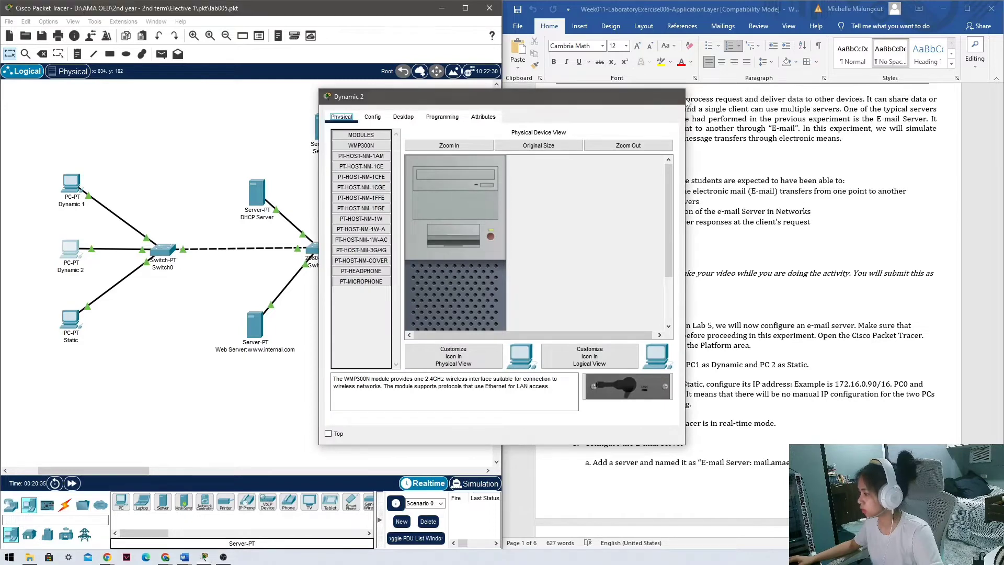
click(672, 98)
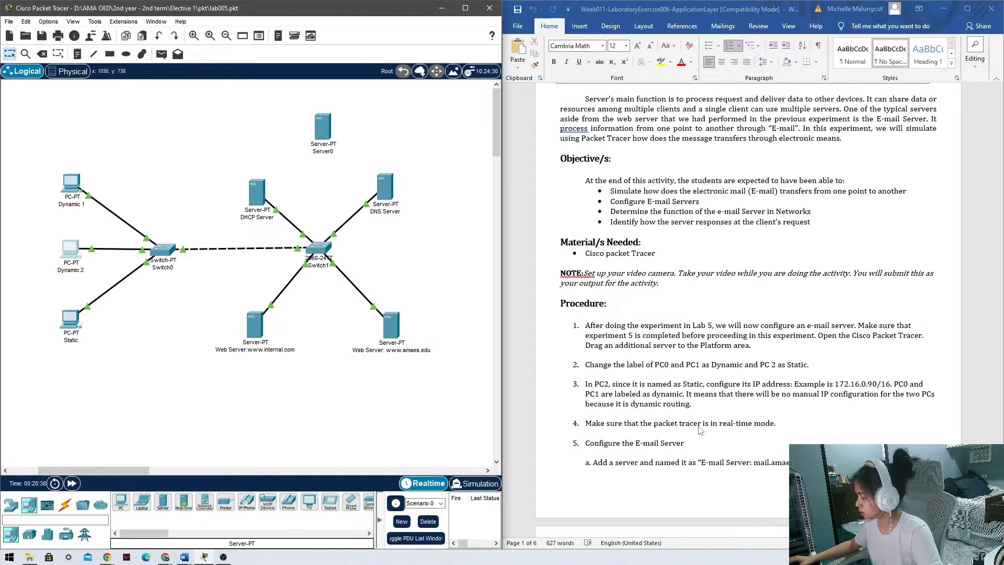
Connect Server0 FastEthernet0 to Switch1 FastEthernet0/6 with a copper straight-through cable.
scroll(700, 427, down, 2)
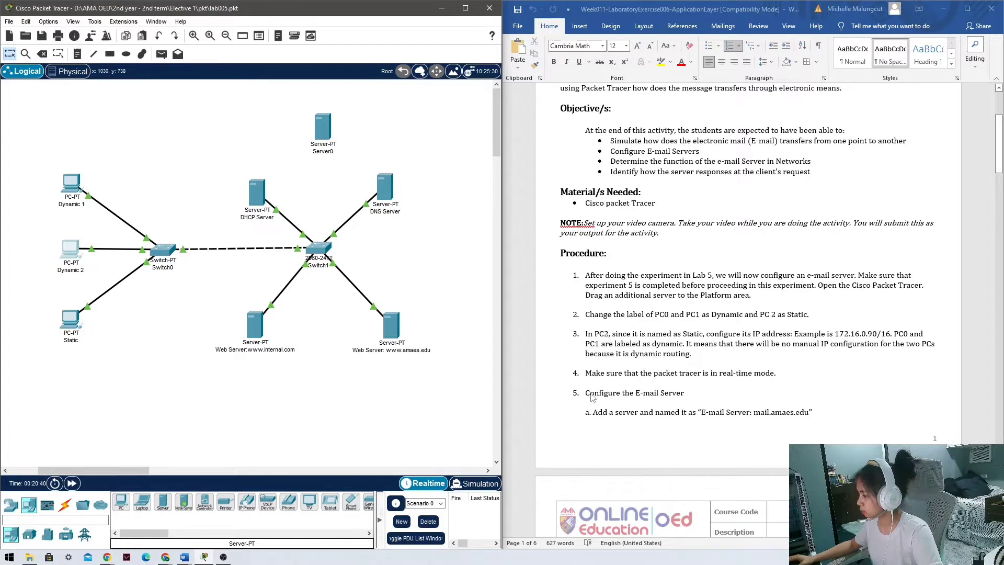
click(65, 504)
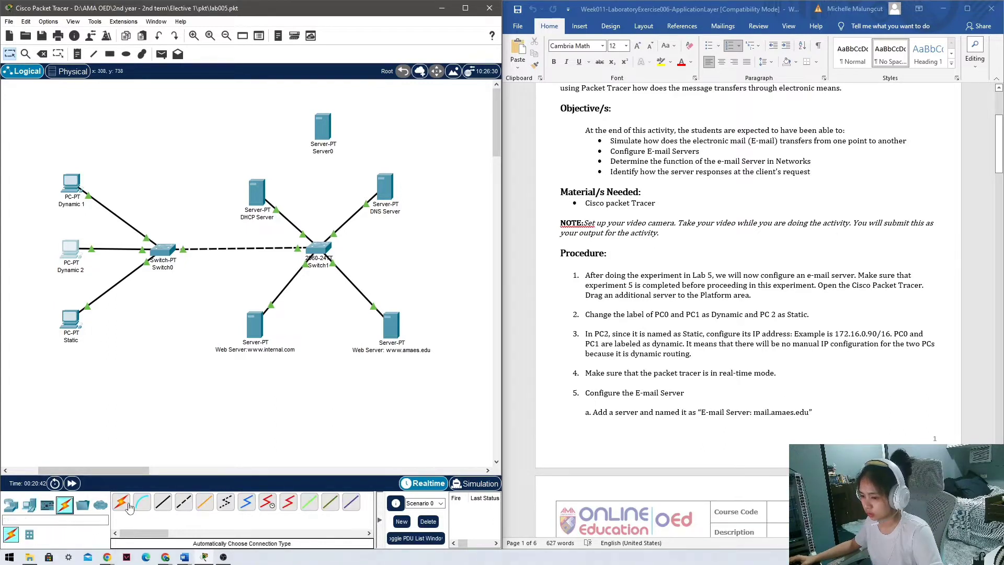
click(163, 502)
click(328, 139)
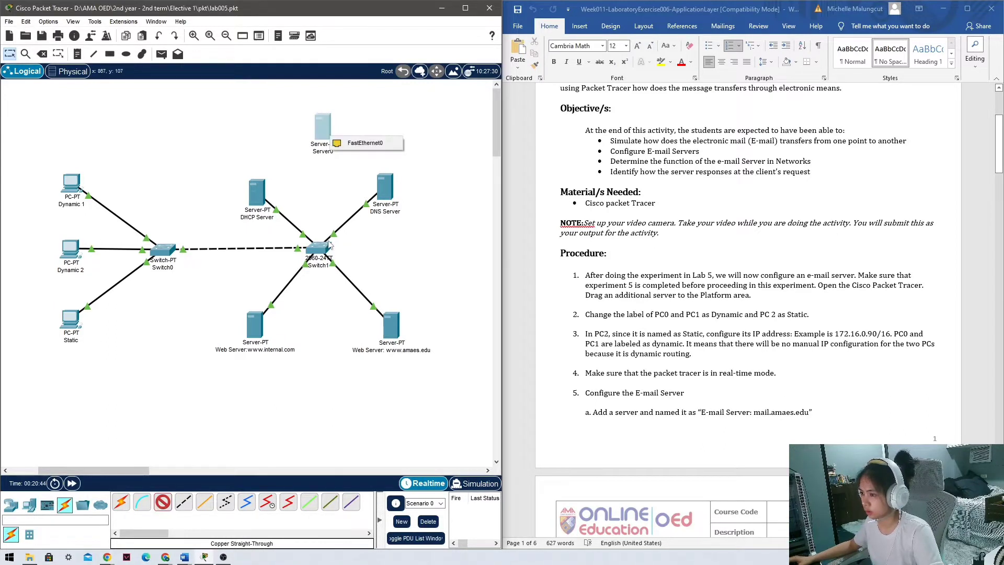
click(358, 144)
click(320, 249)
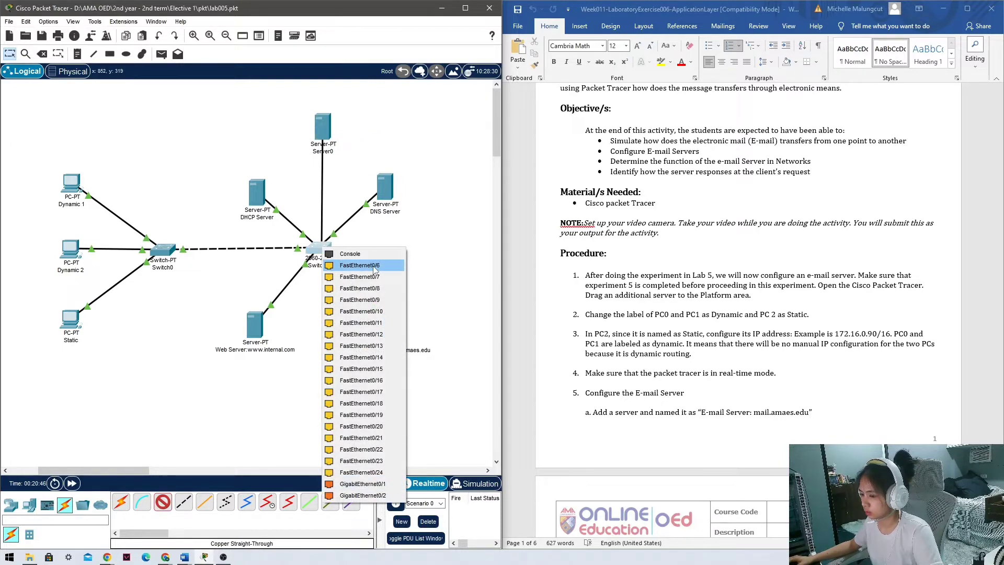
click(360, 265)
Select the required e-mail server name in the instructions document.
scroll(642, 402, down, 2)
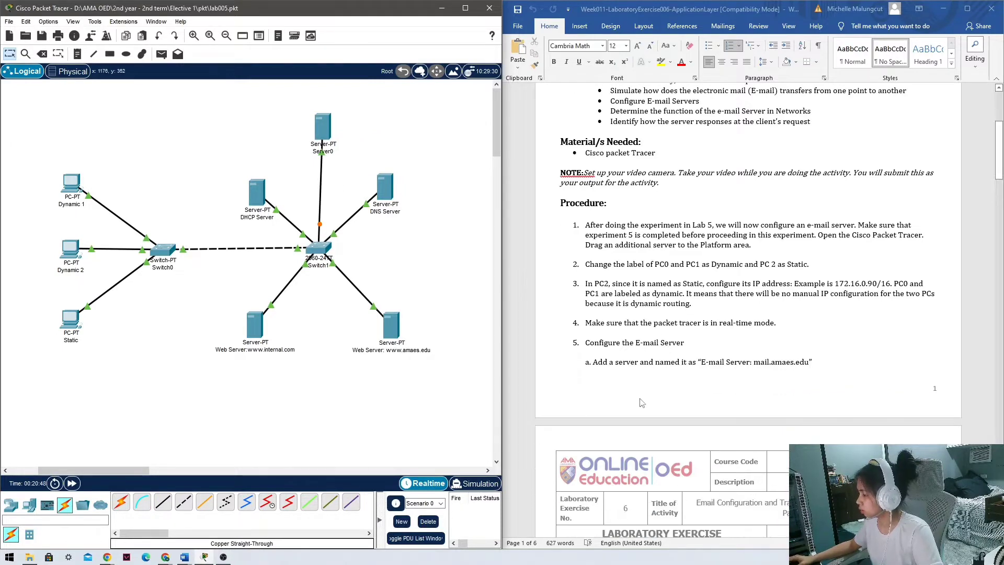
scroll(644, 397, down, 1)
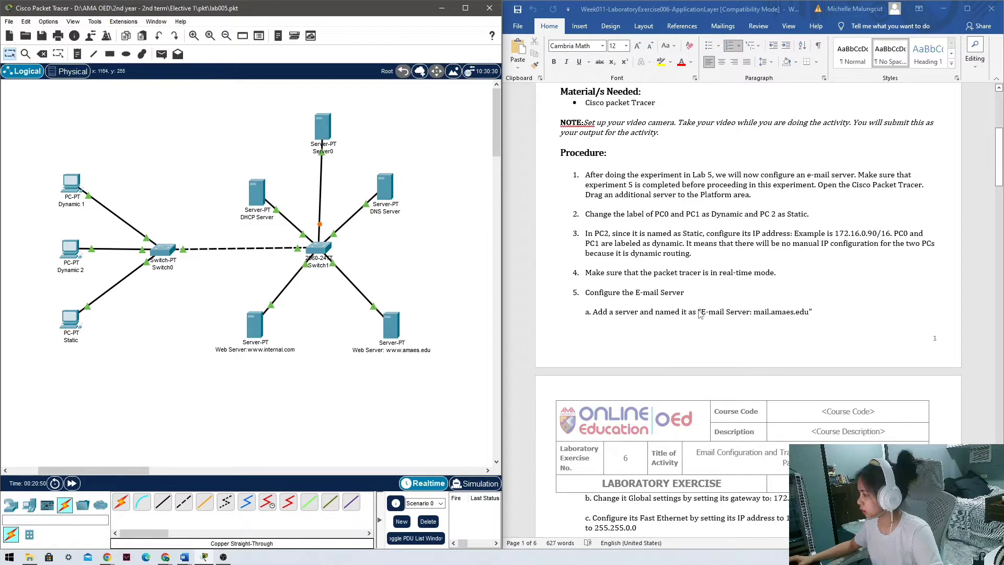
drag(712, 313, 806, 313)
key(ctrl+c)
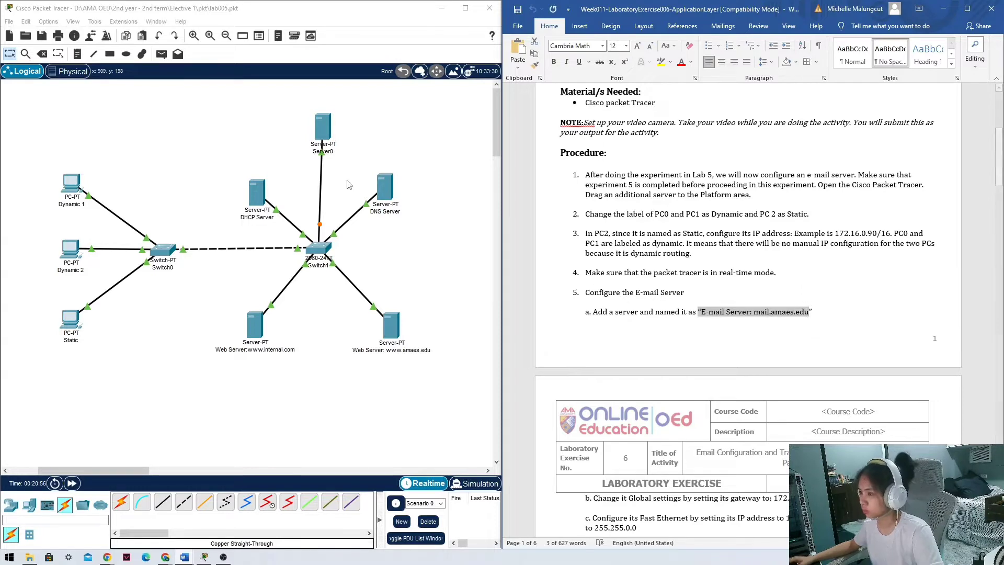
Rename Server0 to 'E-mail Server: mail.amaes.edu' on its Config tab.
click(323, 125)
click(372, 117)
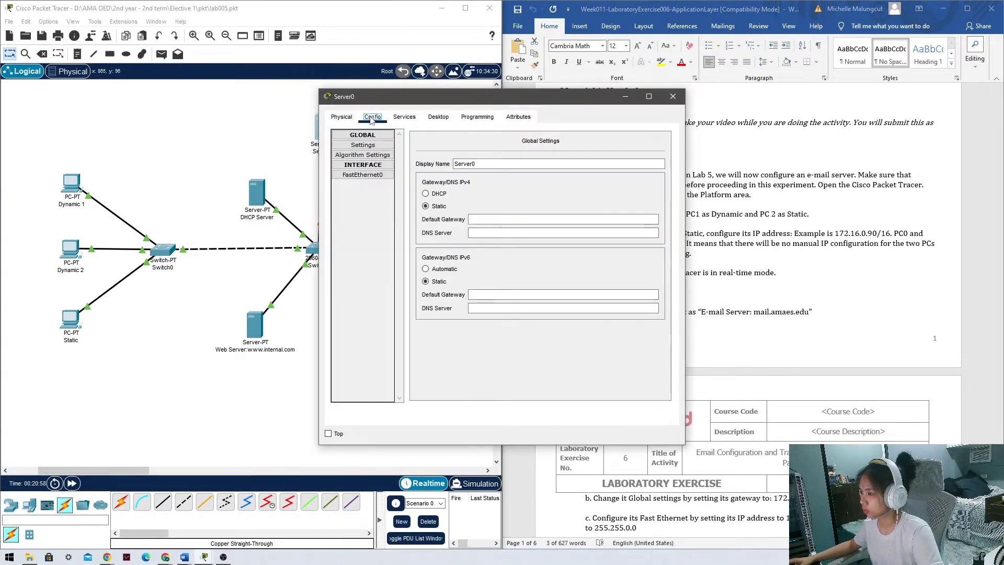
double_click(470, 164)
key(ctrl+v)
click(457, 163)
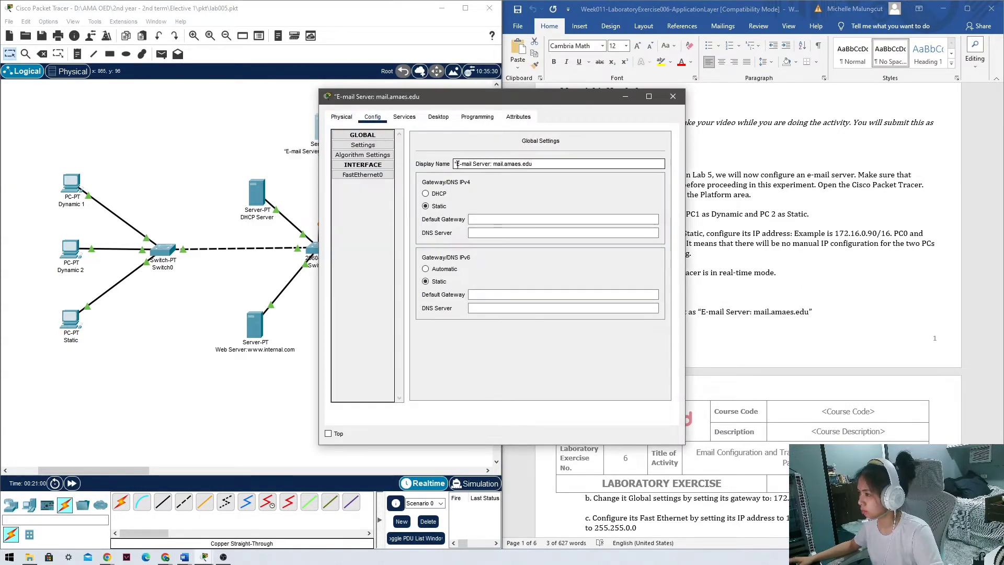
key(BackSpace)
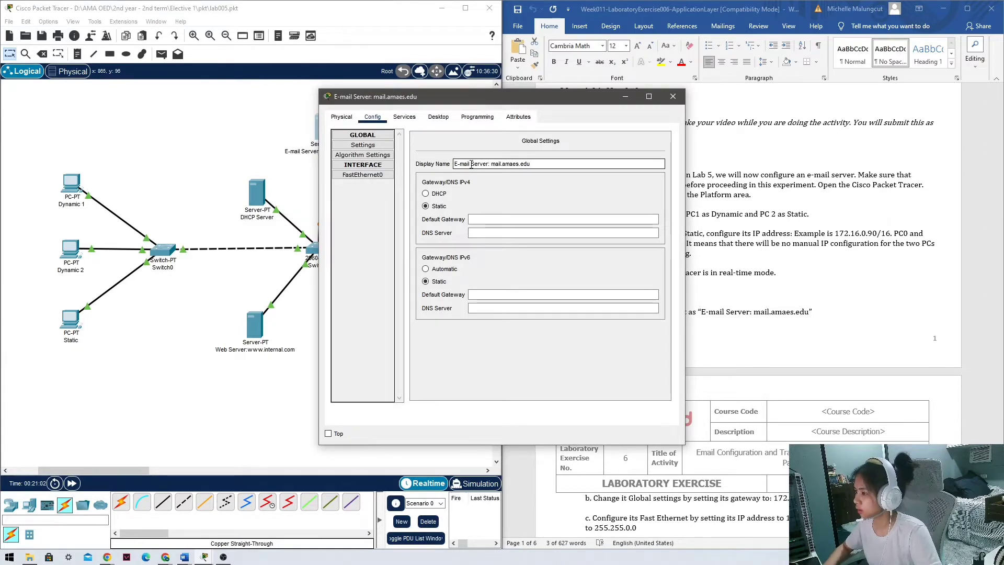
drag(567, 101, 316, 111)
Set the server's default gateway to 172.16.0.1, copied from the instructions.
scroll(753, 328, down, 2)
scroll(753, 328, down, 2)
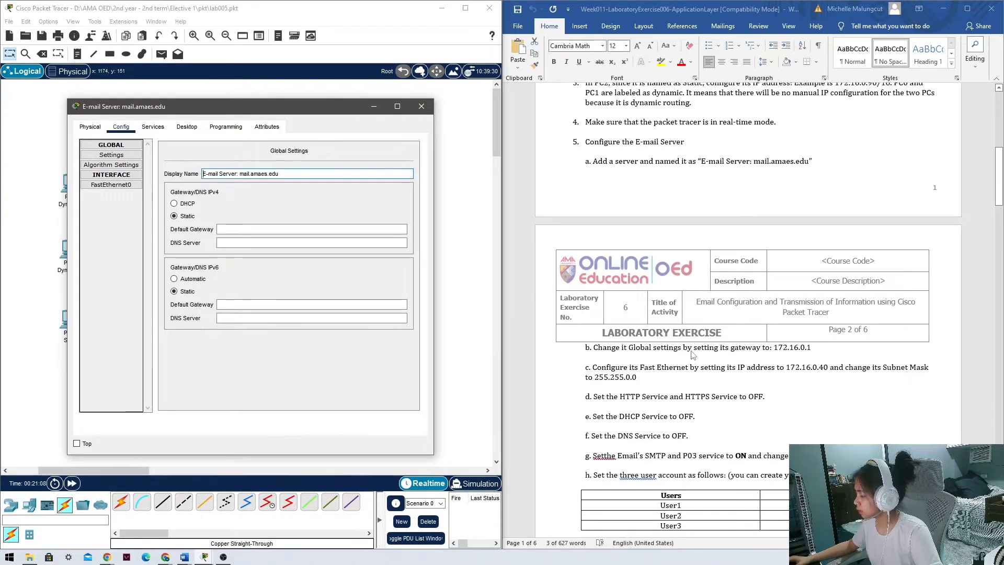
click(775, 348)
drag(773, 349, 819, 348)
key(ctrl+c)
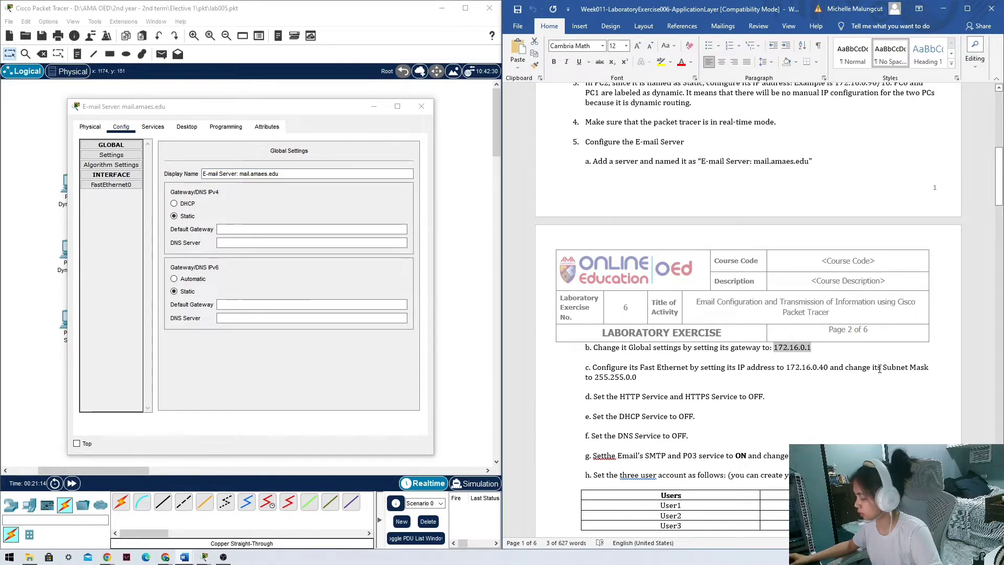
click(233, 229)
key(ctrl+v)
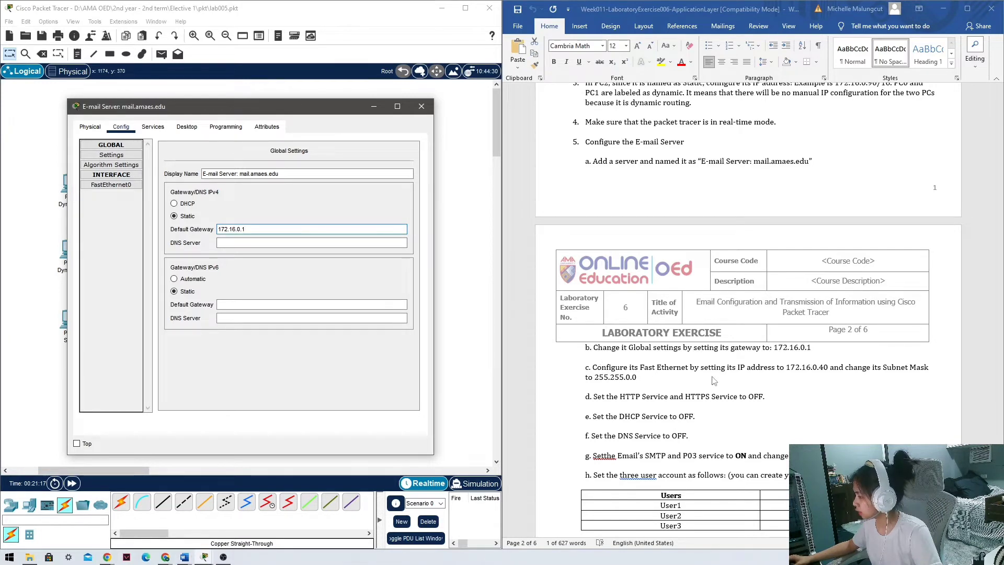
Give FastEthernet0 IPv4 address 172.16.0.40 with subnet mask 255.255.0.0.
click(790, 368)
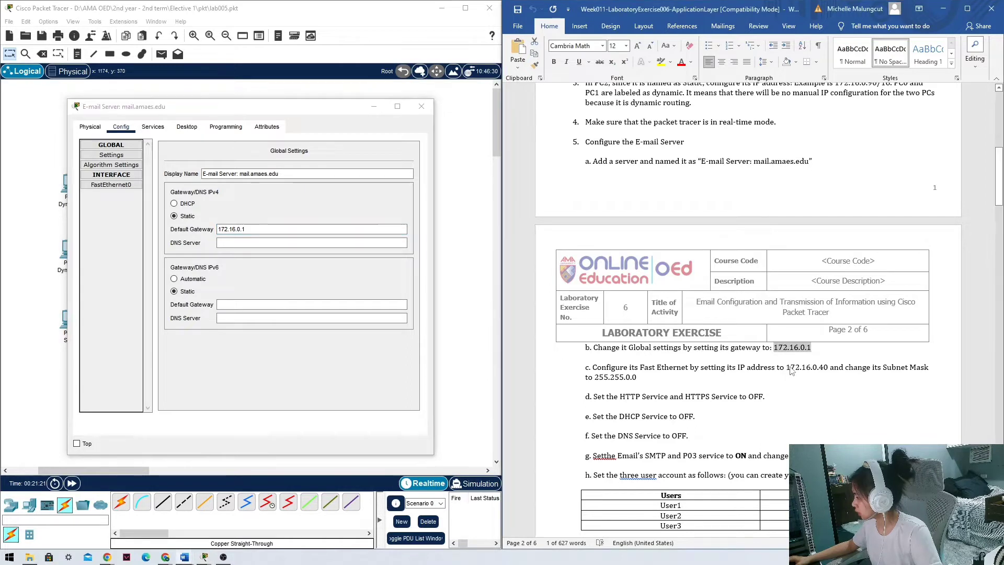
click(111, 185)
click(348, 236)
text(172.16.0.)
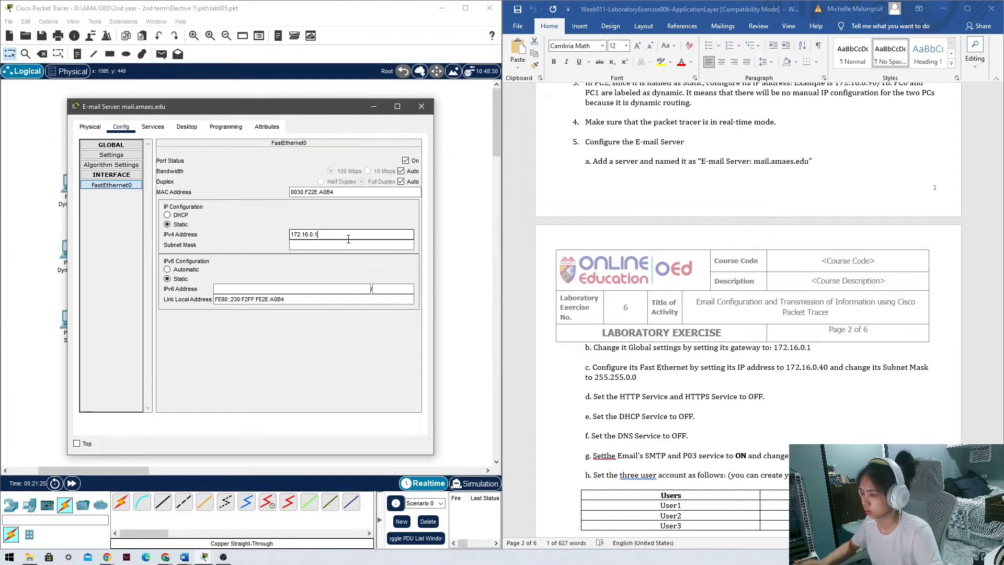
text(40)
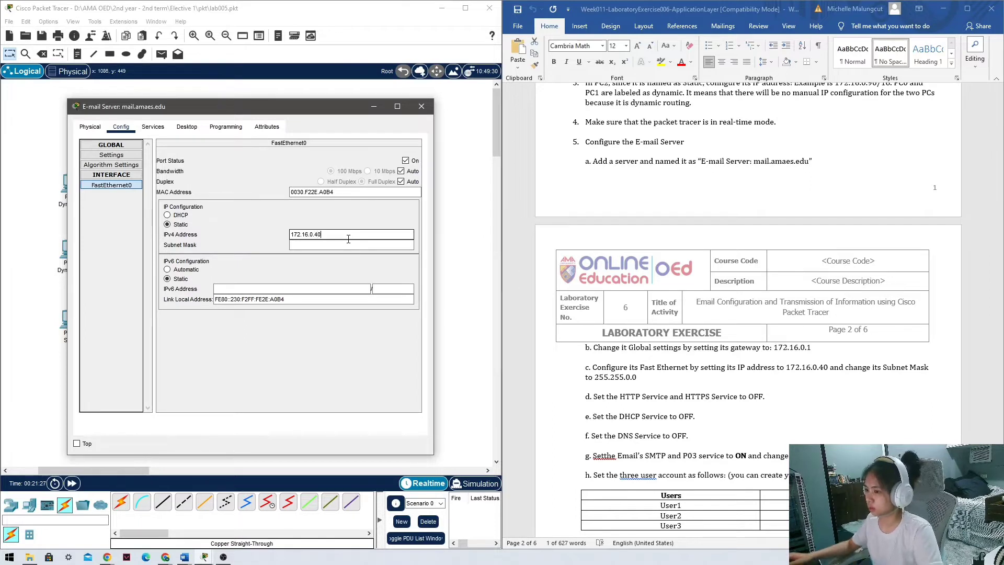
key(Tab)
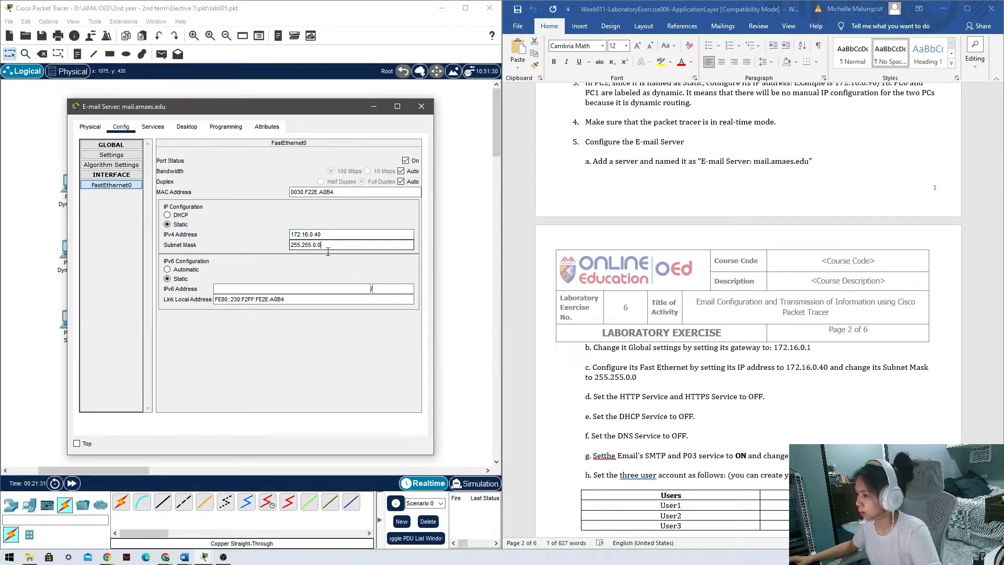
drag(323, 245, 287, 251)
click(597, 379)
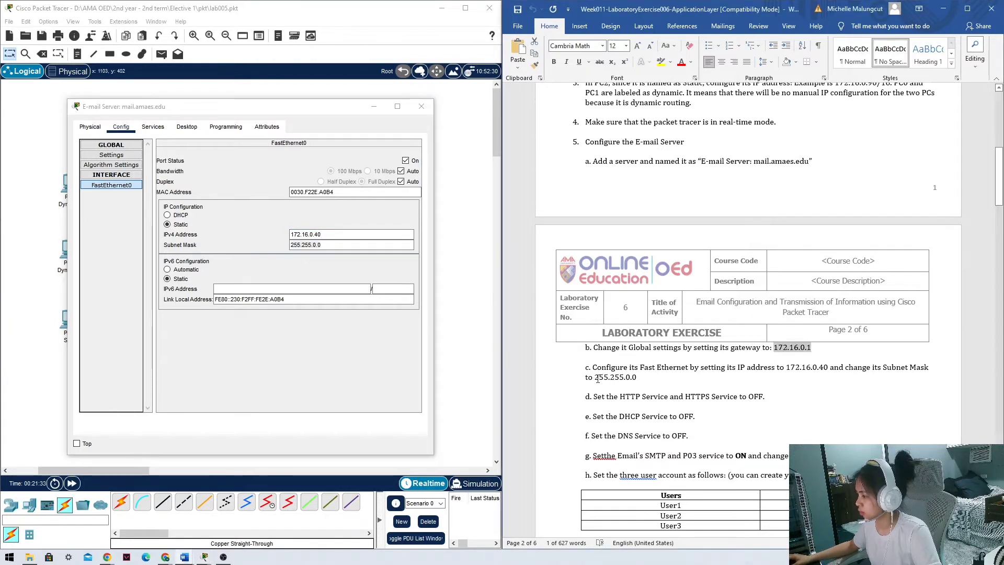
drag(585, 378, 649, 386)
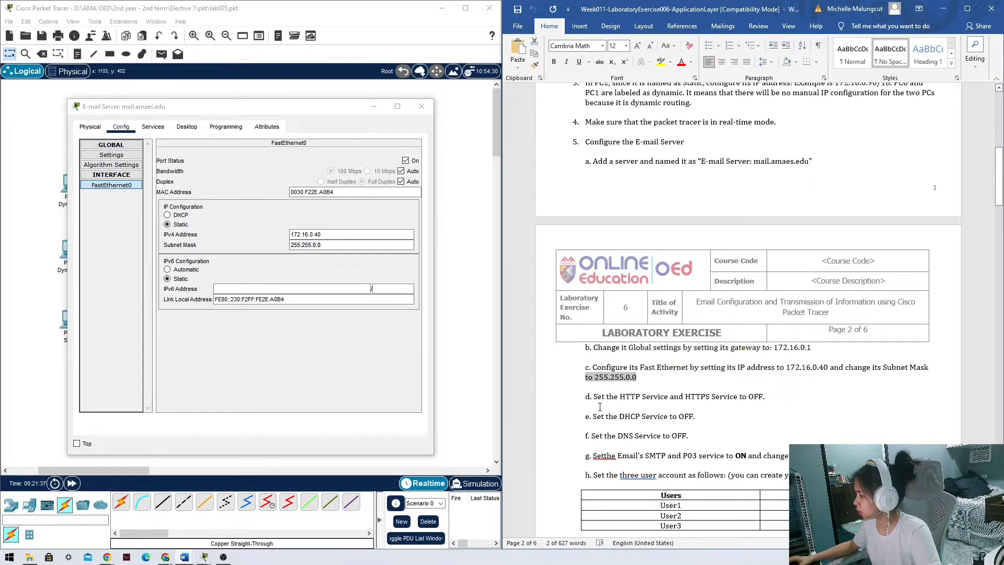
scroll(602, 366, down, 2)
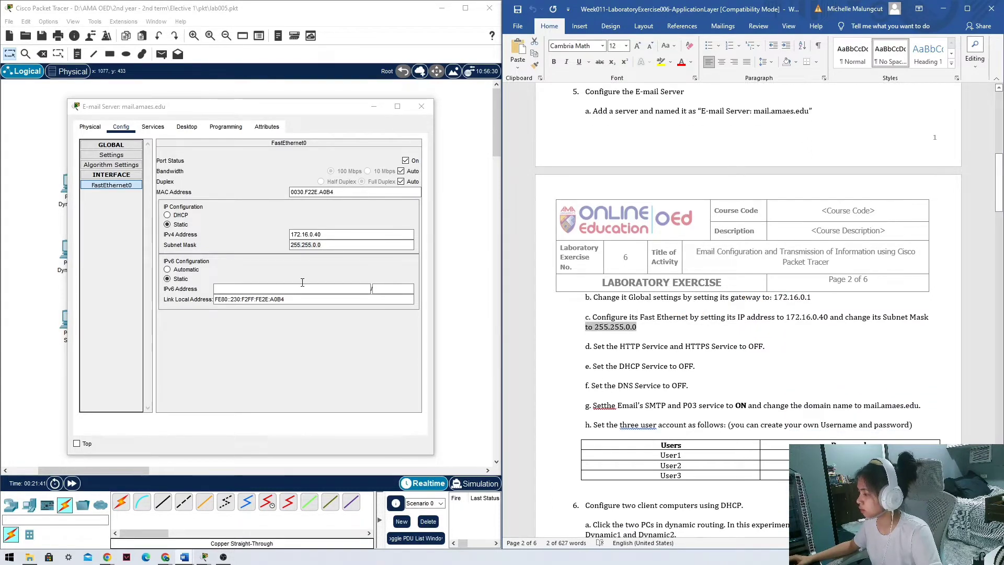
Turn HTTP and HTTPS off and confirm DHCP and DNS services are off.
click(148, 128)
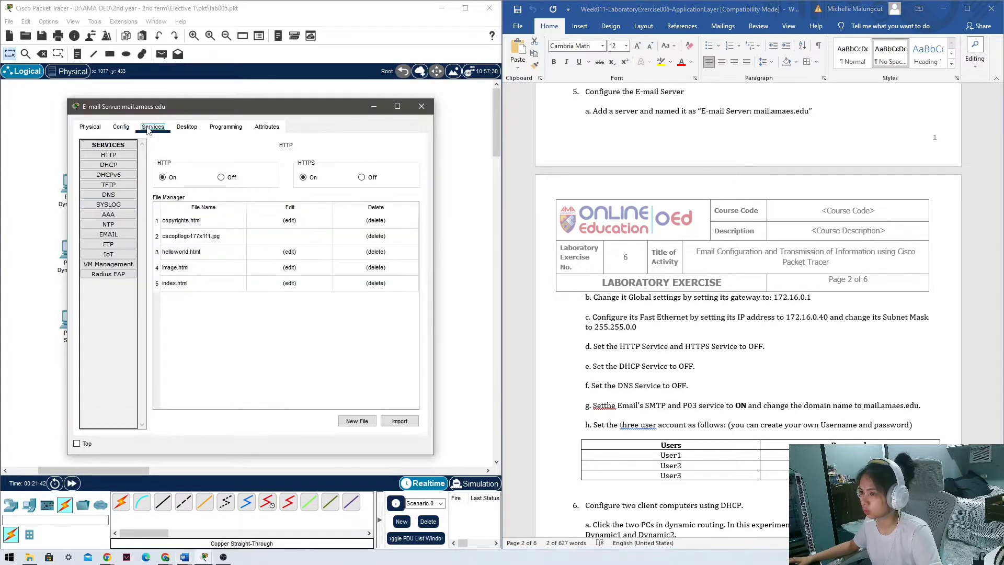
click(132, 157)
click(221, 177)
click(362, 178)
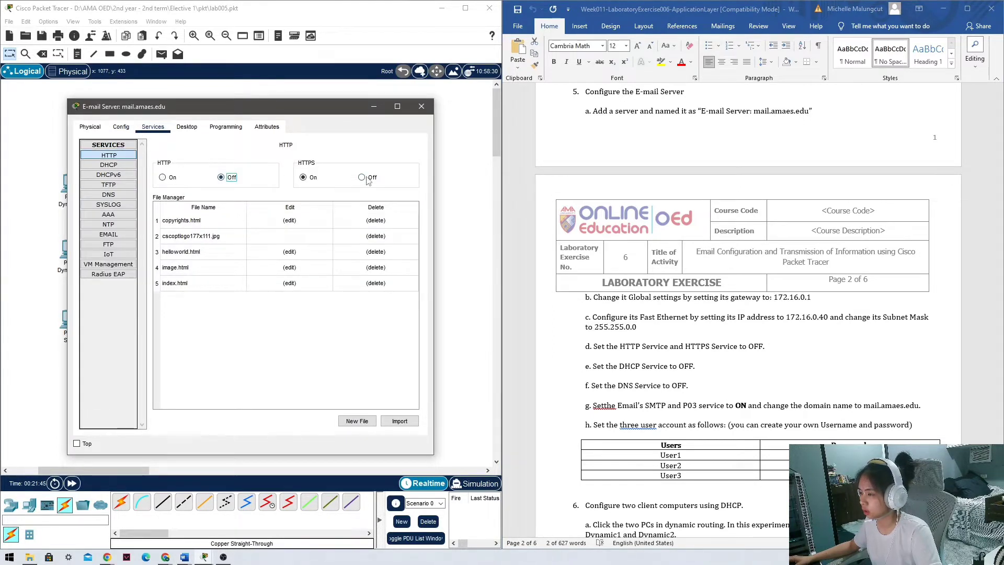
scroll(644, 350, down, 2)
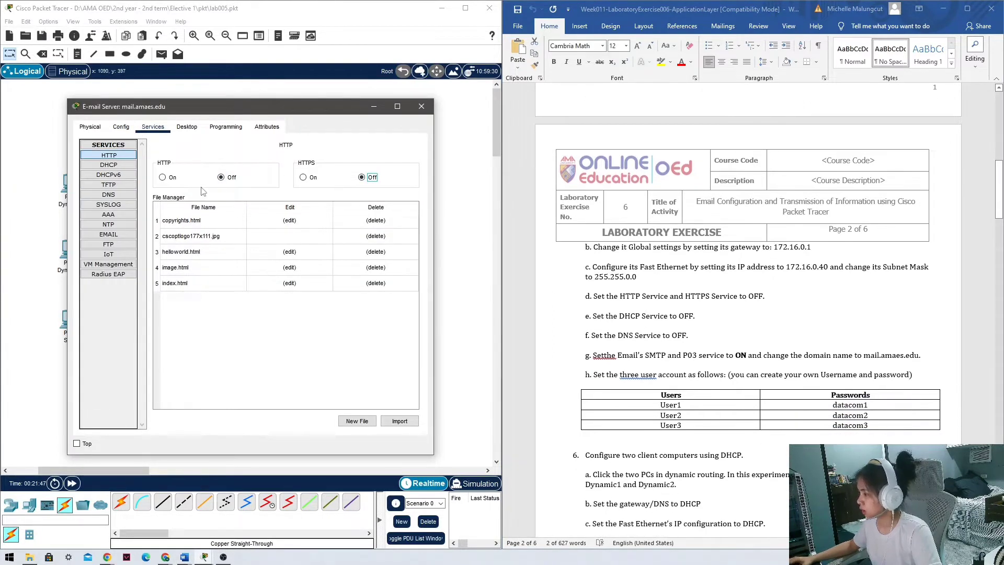
click(109, 164)
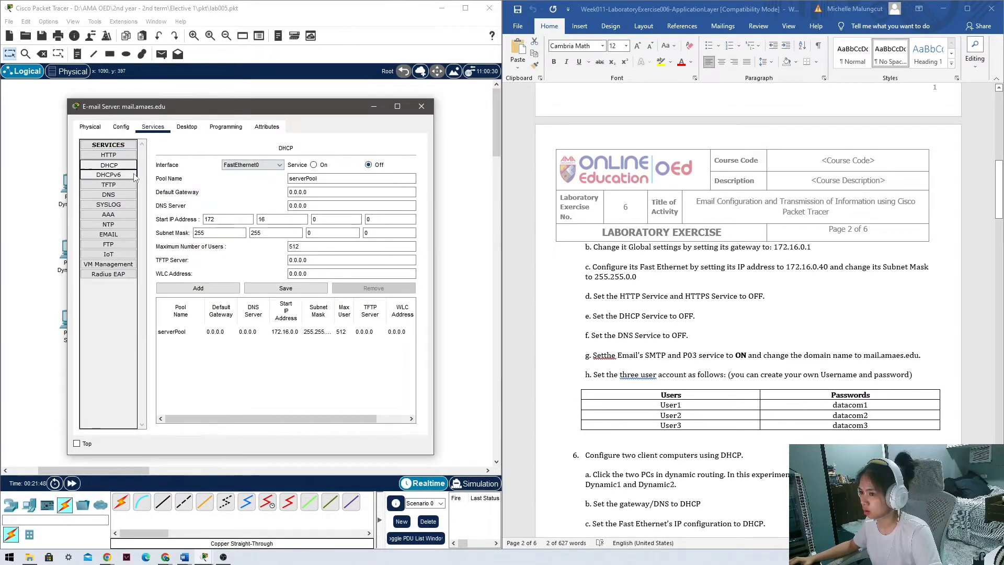
click(116, 195)
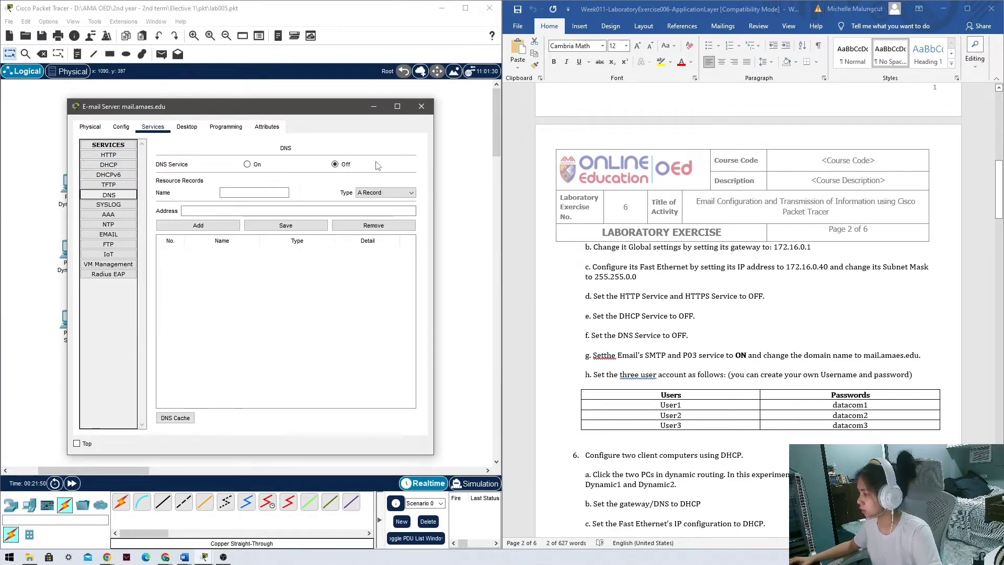
Set the EMAIL service domain name to mail.amaes.edu.
click(124, 235)
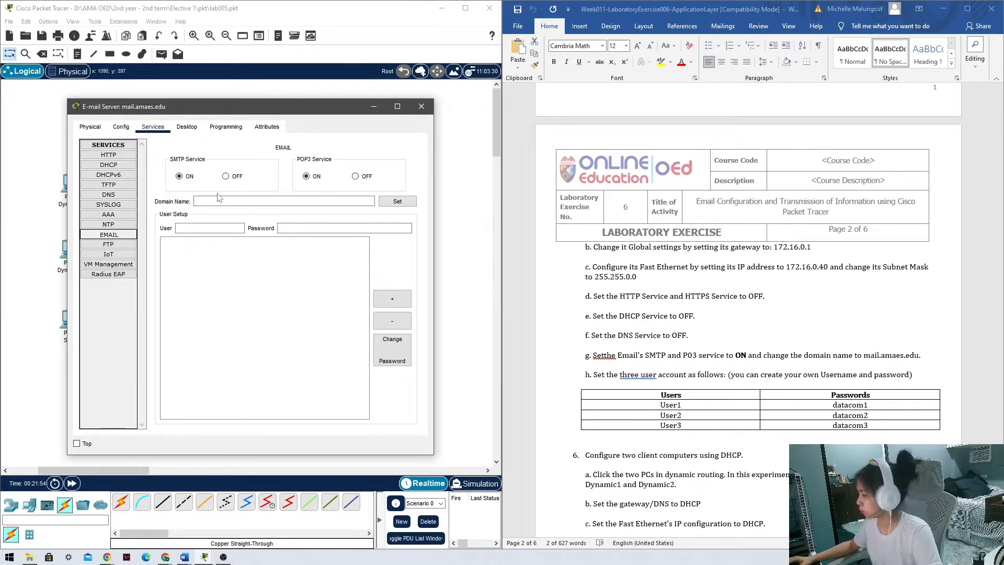
click(866, 358)
drag(864, 356, 914, 358)
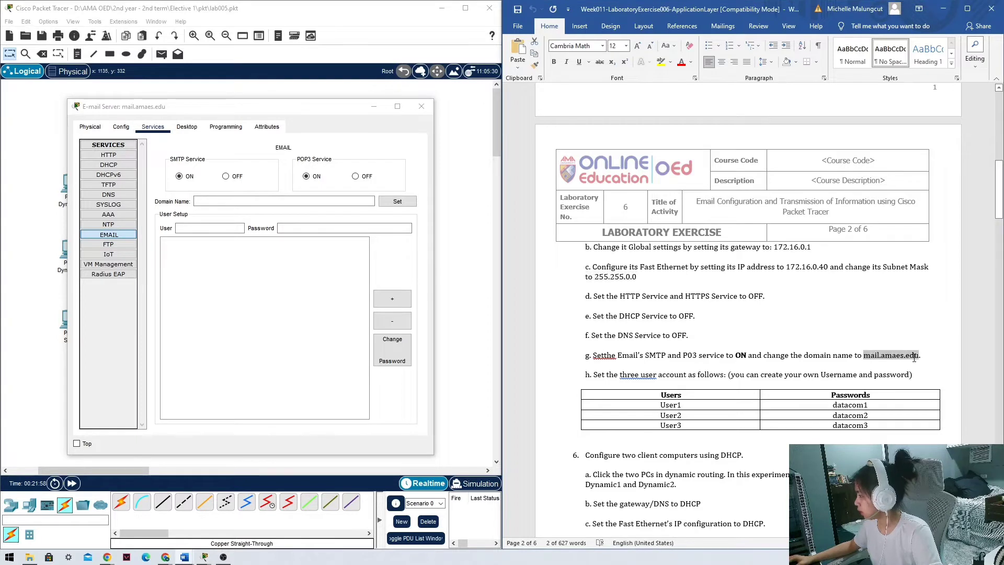
key(ctrl+c)
click(207, 201)
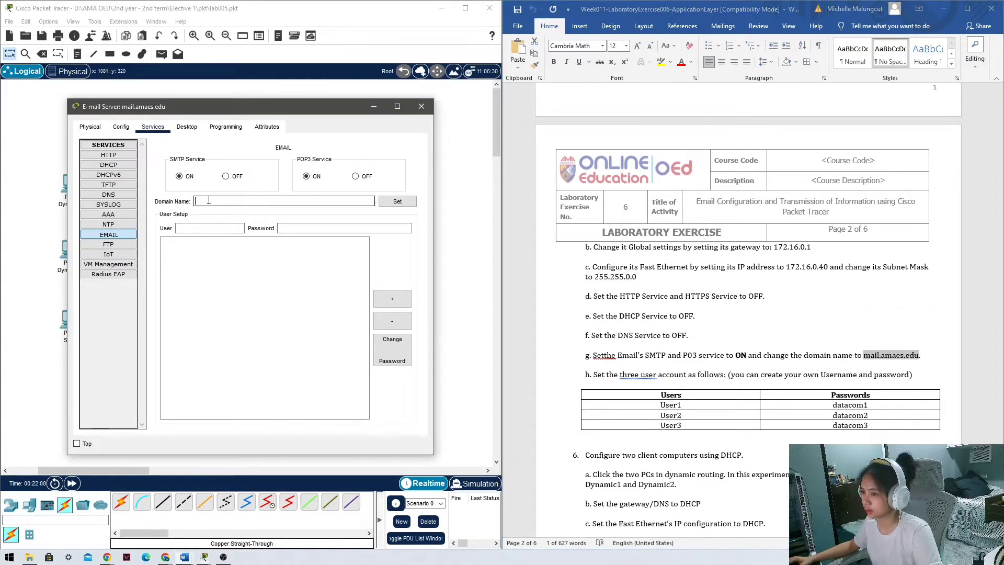
key(ctrl+v)
click(397, 202)
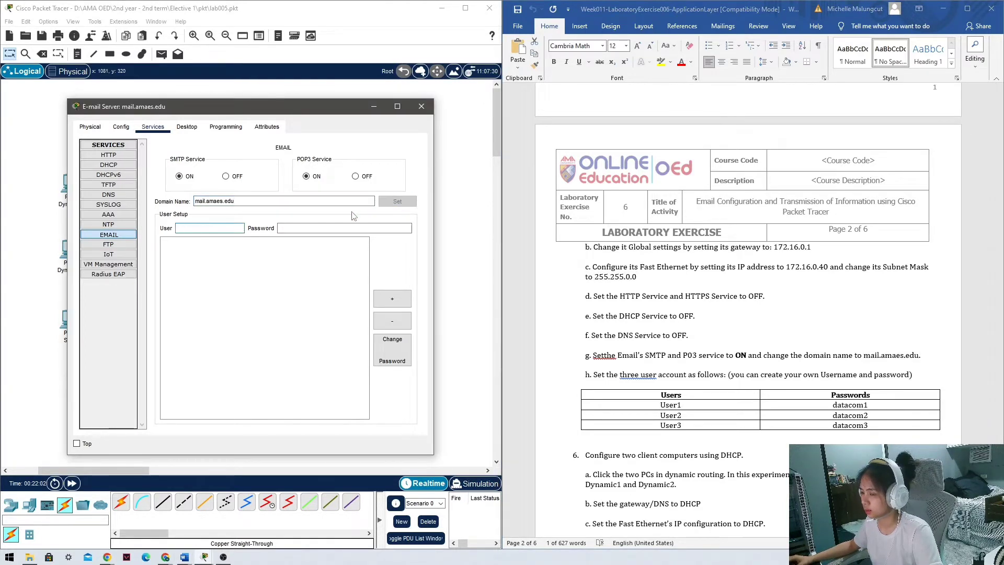
Begin entering the first mail account's user name.
click(215, 228)
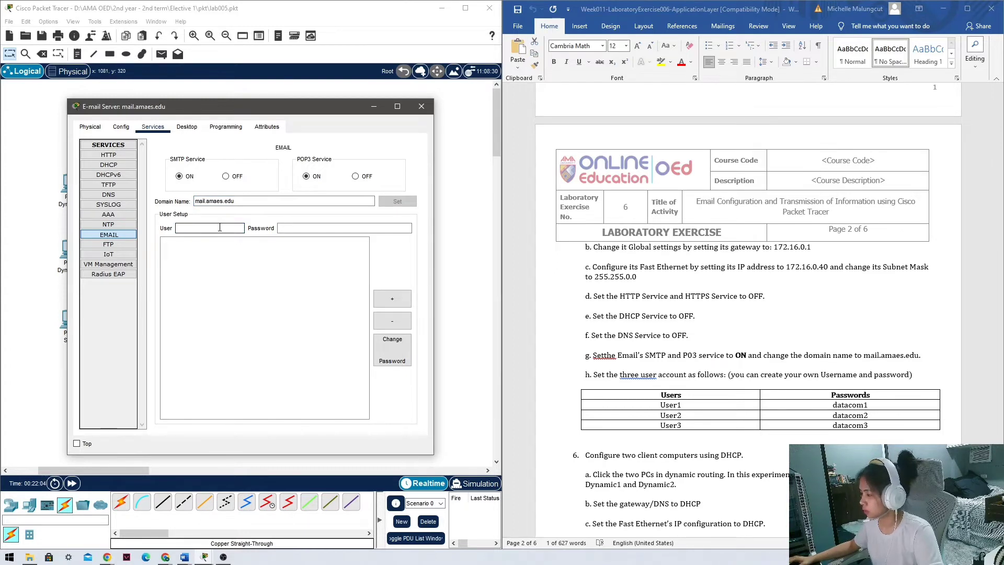
scroll(678, 375, down, 1)
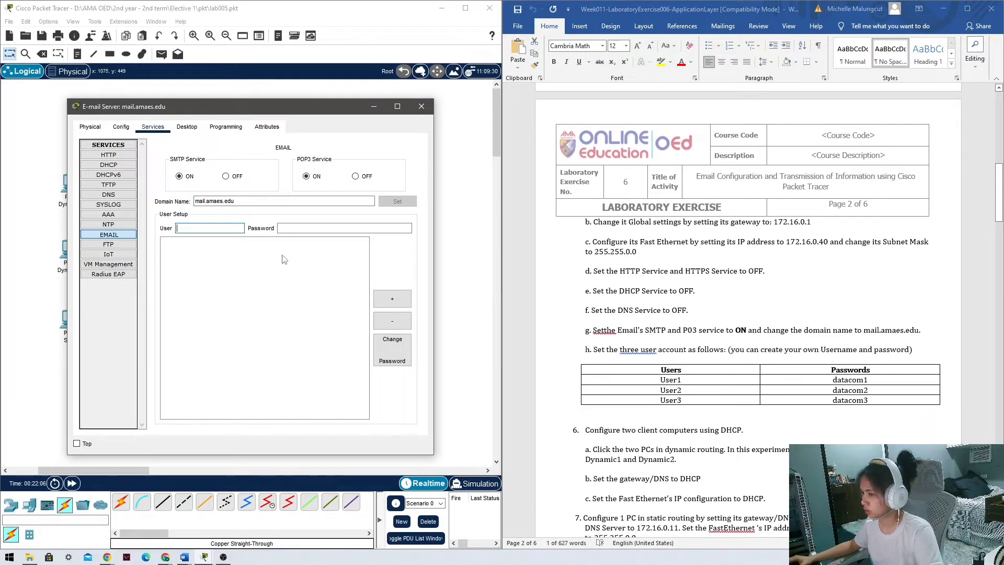
click(222, 229)
Add mail accounts User1 and User2 with their passwords.
text(Us)
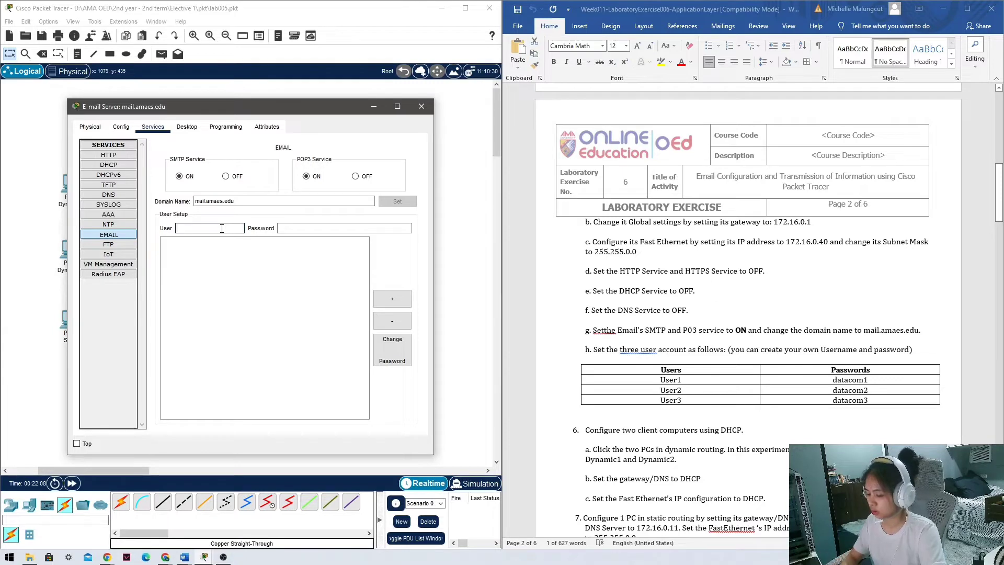
text(er1)
key(Tab)
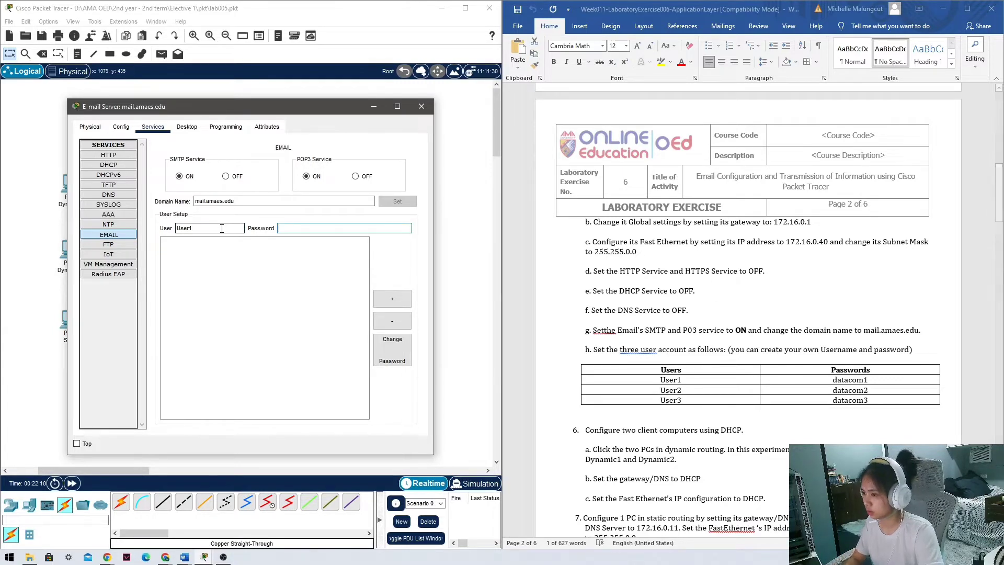
text(Datacom1)
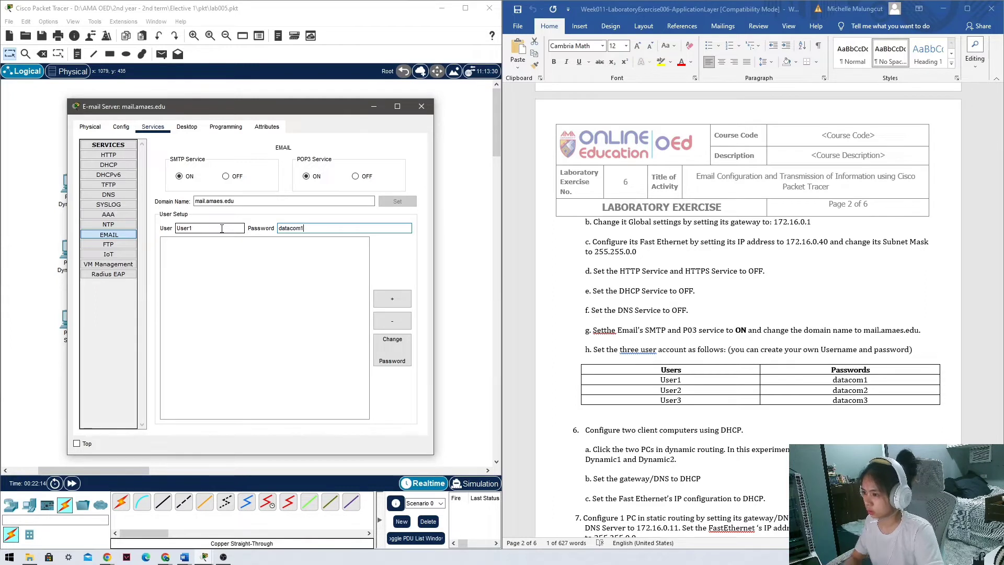
key(ctrl+a)
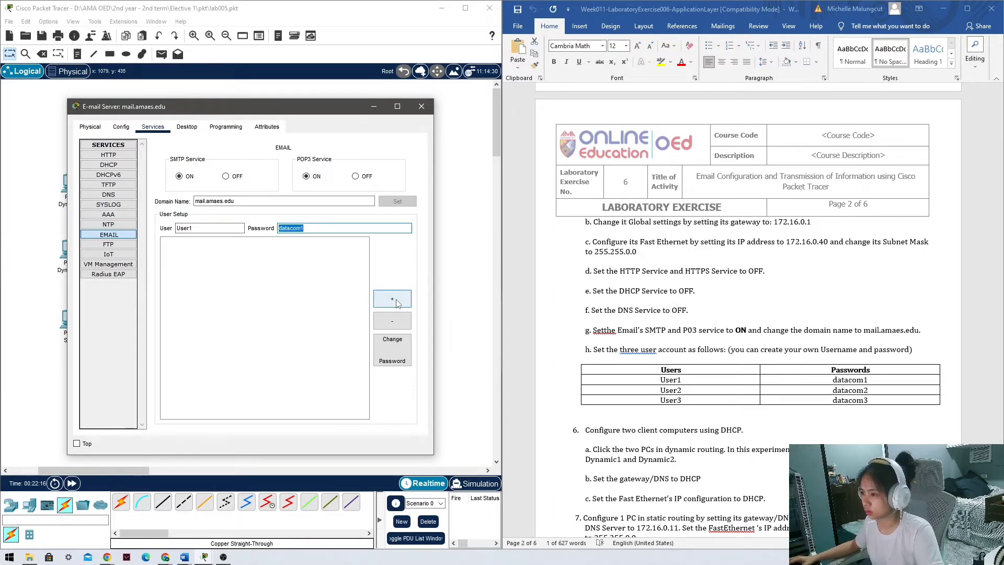
click(393, 299)
click(203, 228)
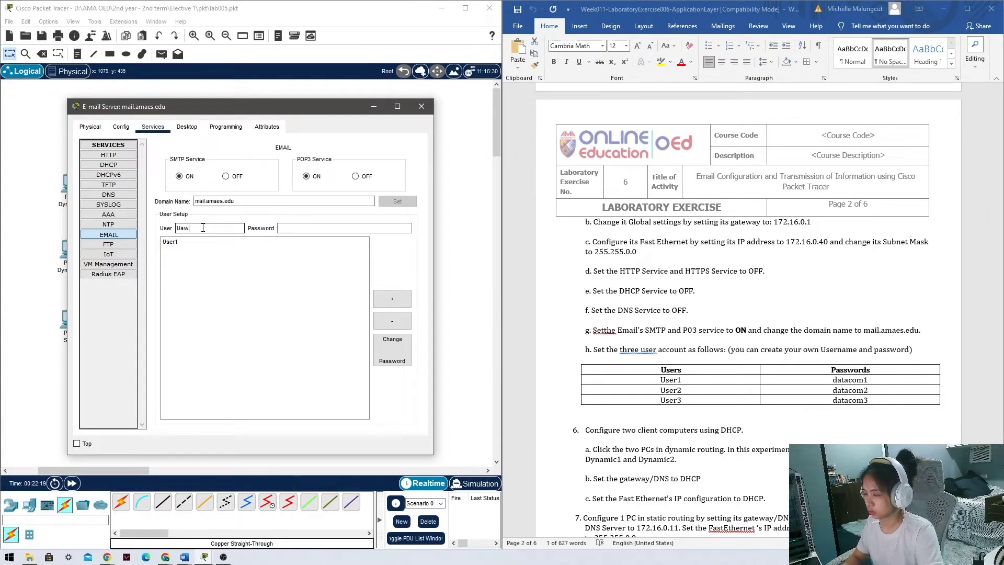
key(Tab)
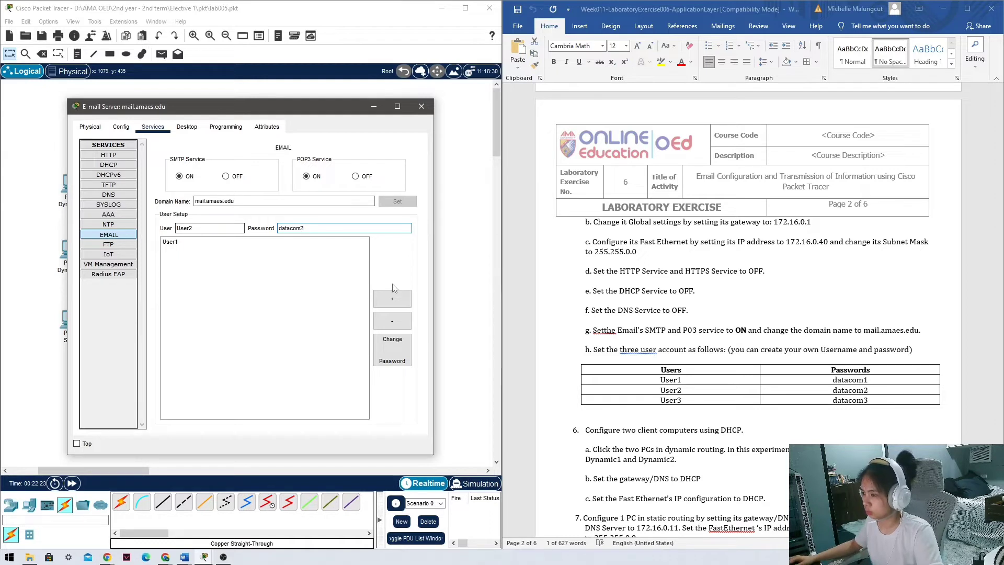
click(392, 298)
Add the User3 account with its password and close the server window.
click(207, 230)
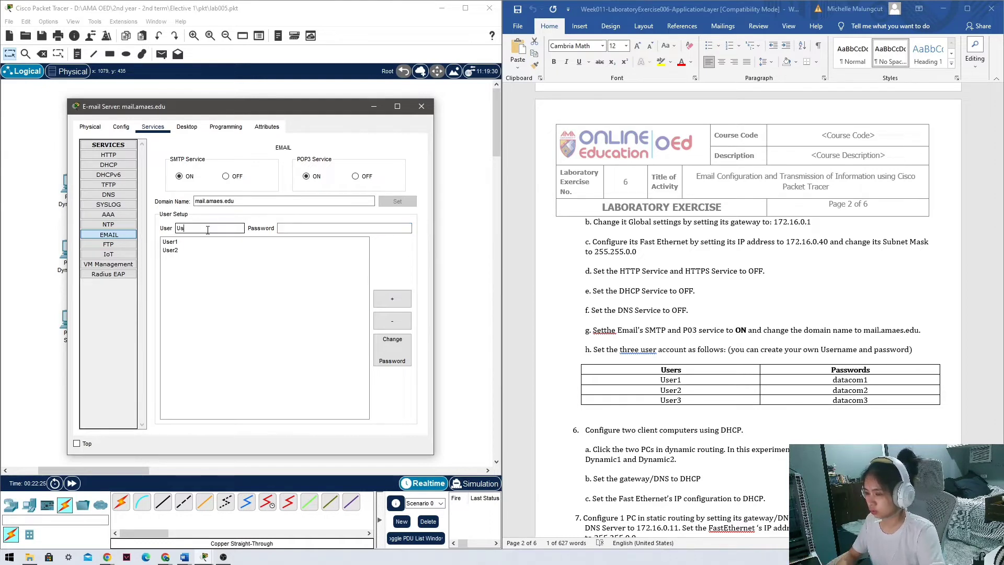
key(Tab)
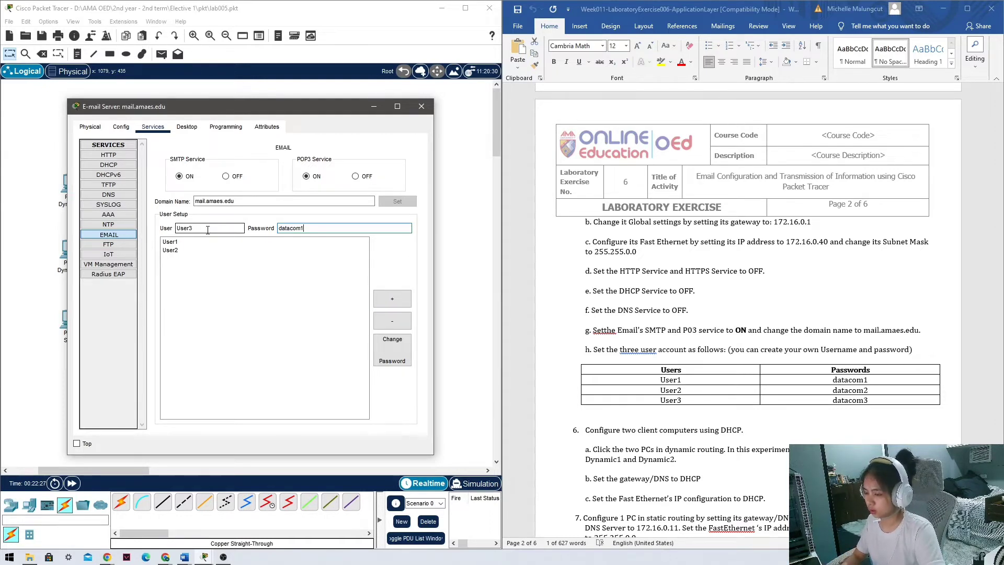
text(datacom3)
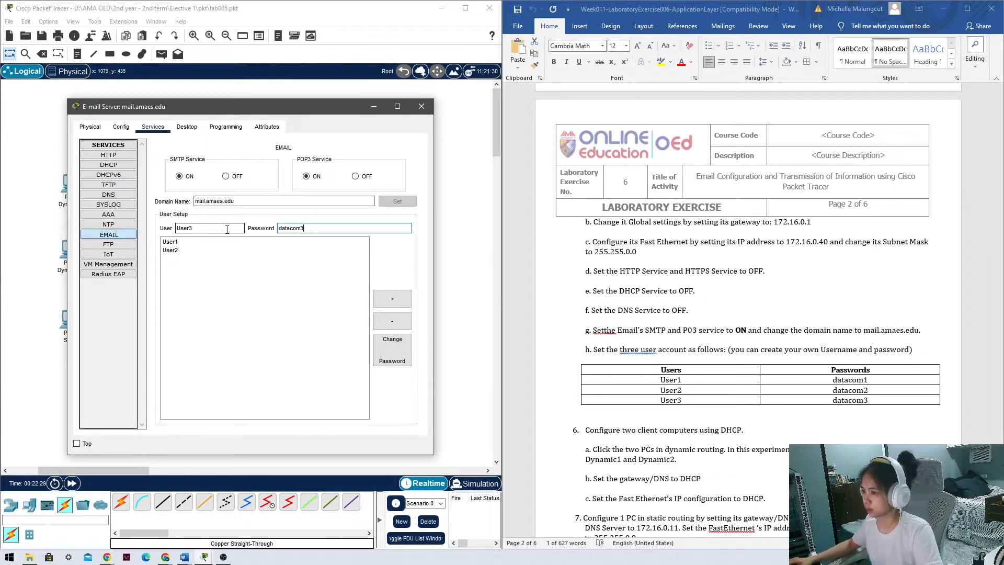
click(392, 298)
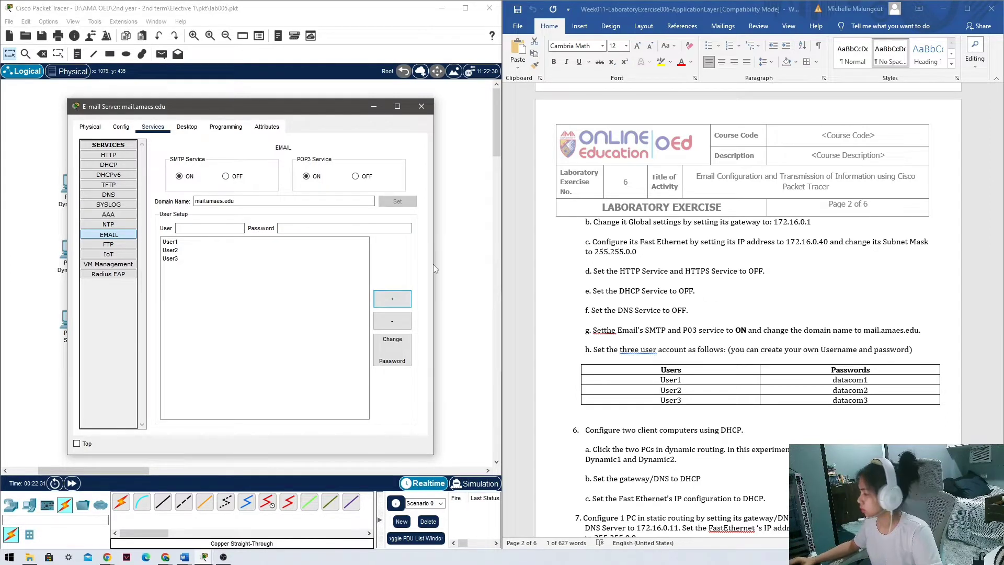
scroll(808, 362, down, 3)
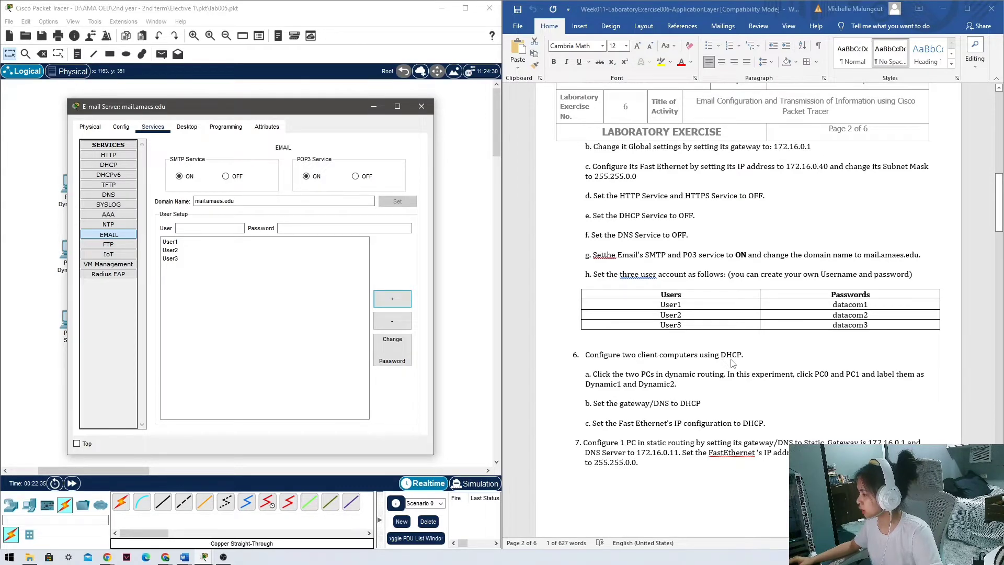
click(421, 108)
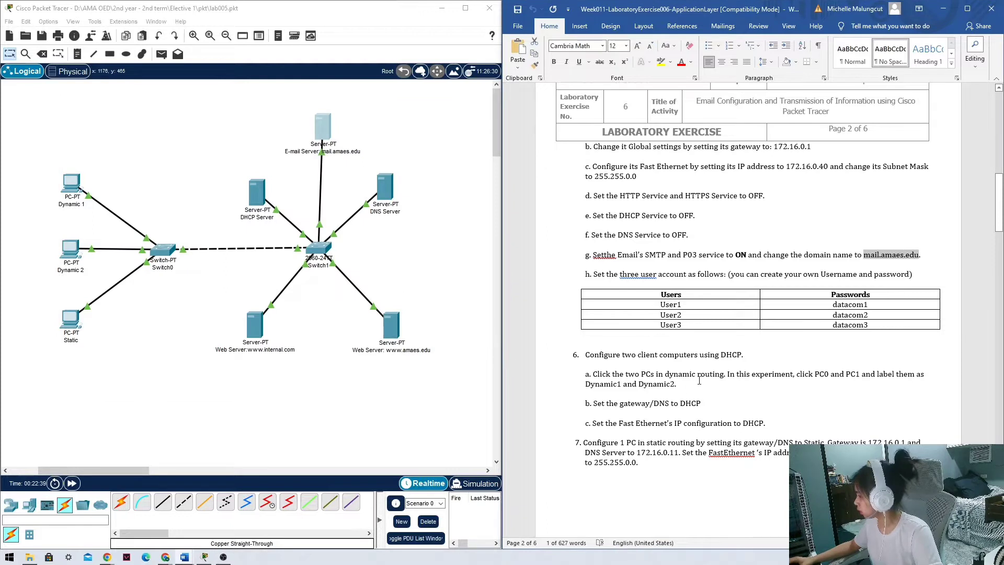
Review the dynamic PCs step and check Dynamic 1's FastEthernet0 DHCP settings.
scroll(596, 385, down, 1)
drag(593, 325, 732, 323)
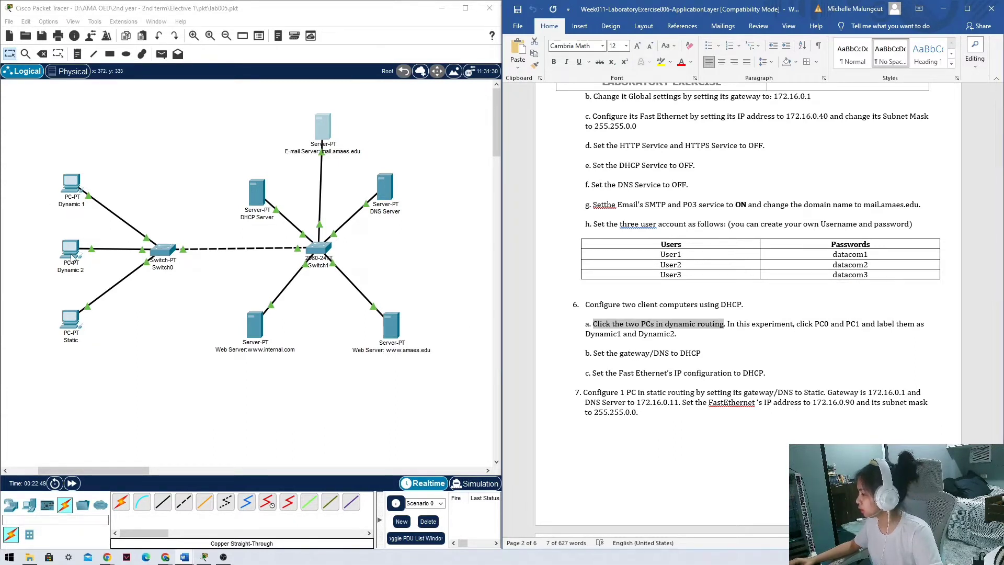
click(70, 181)
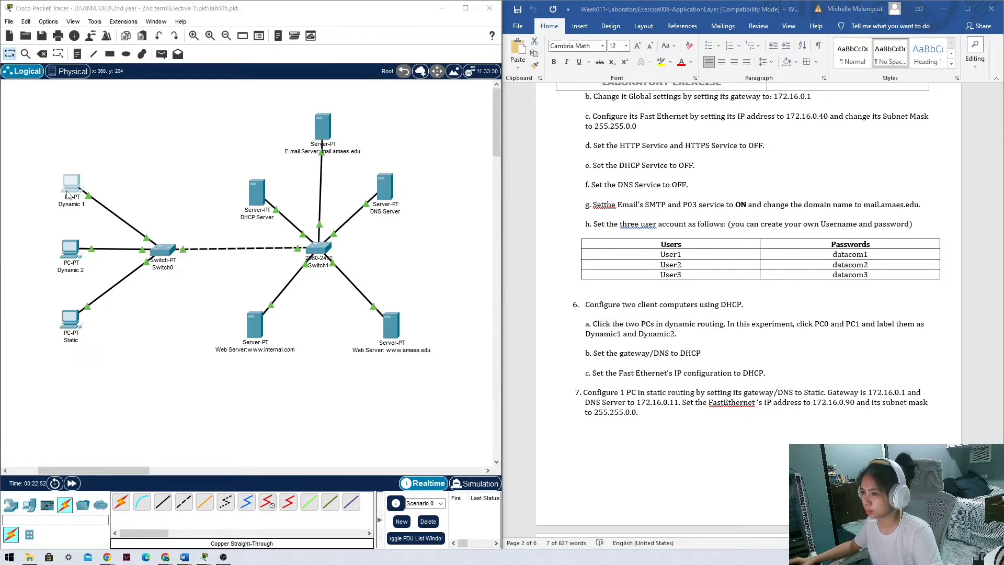
click(373, 117)
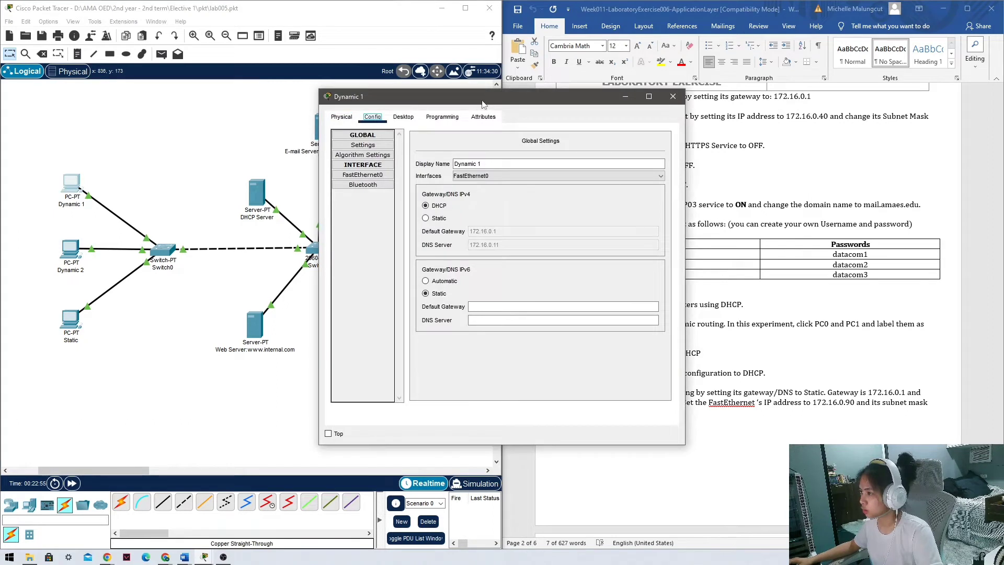
drag(484, 99, 353, 111)
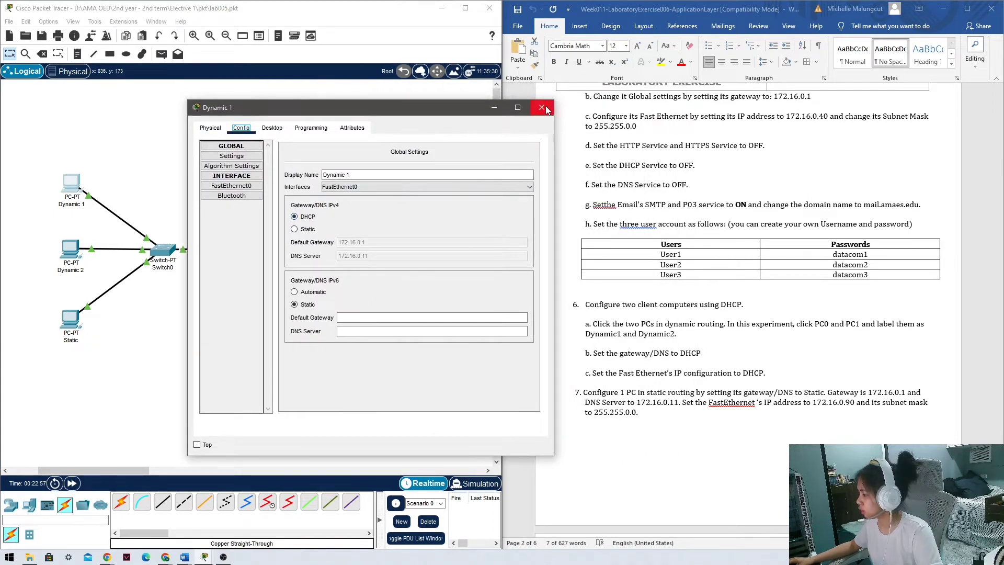
click(241, 187)
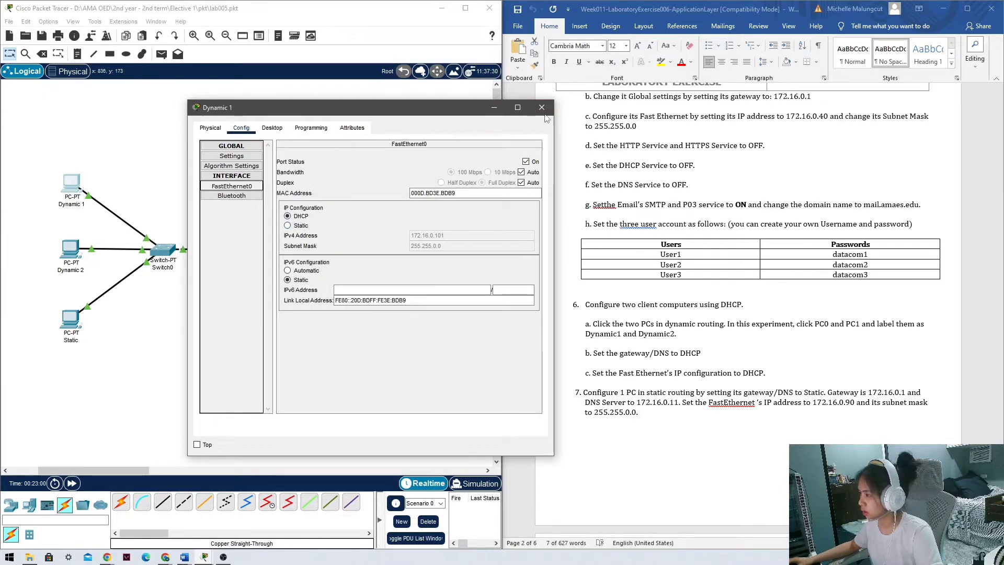
click(542, 107)
Check Dynamic 2's DHCP-assigned FastEthernet0 address 172.16.0.100 and close its window.
click(75, 249)
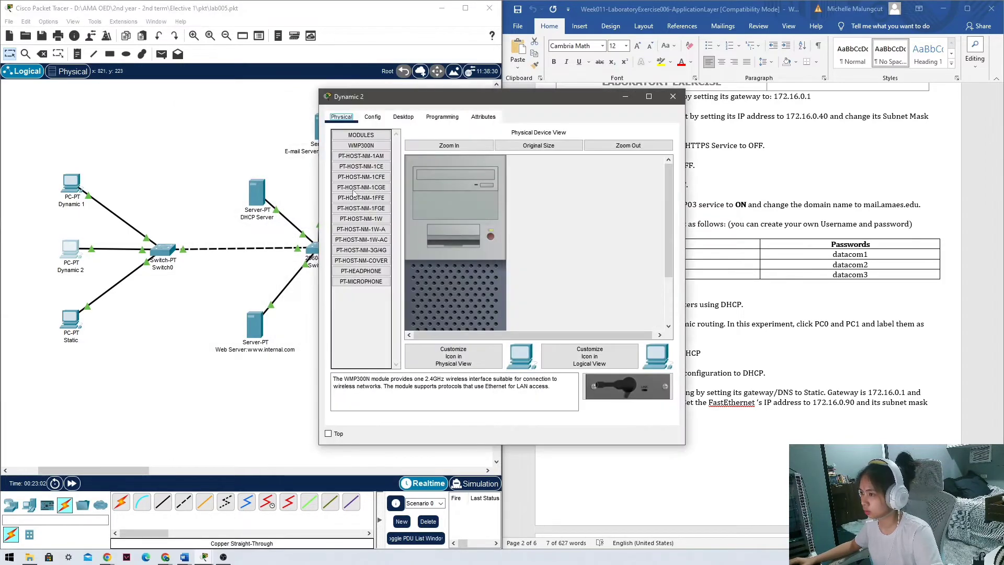
click(372, 116)
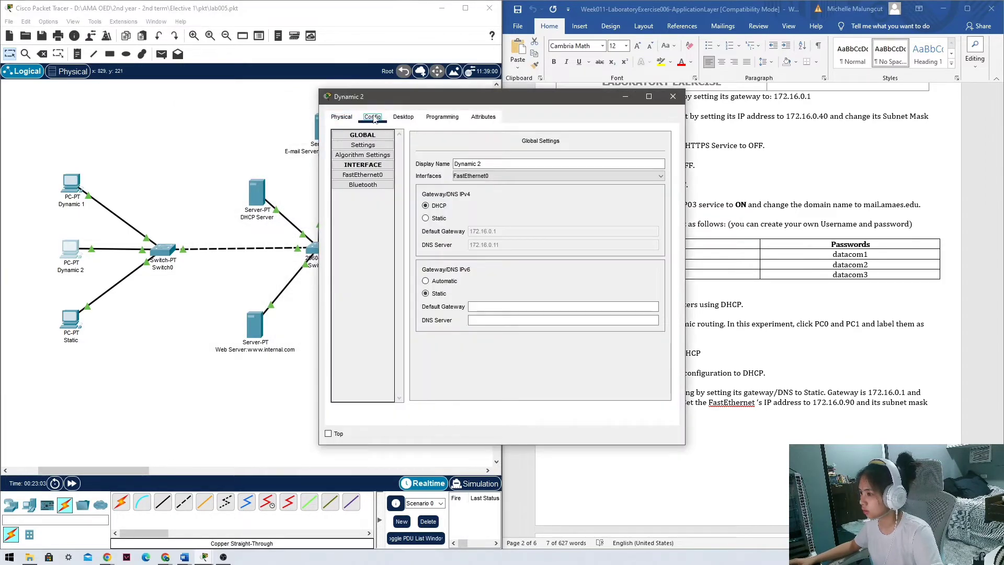
click(373, 175)
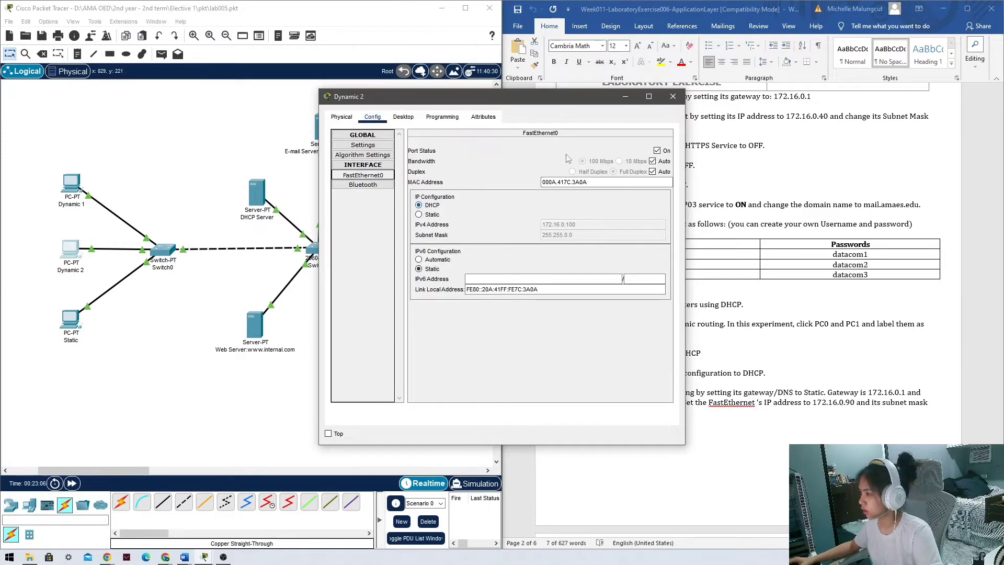
click(672, 96)
scroll(669, 296, down, 3)
scroll(669, 297, down, 2)
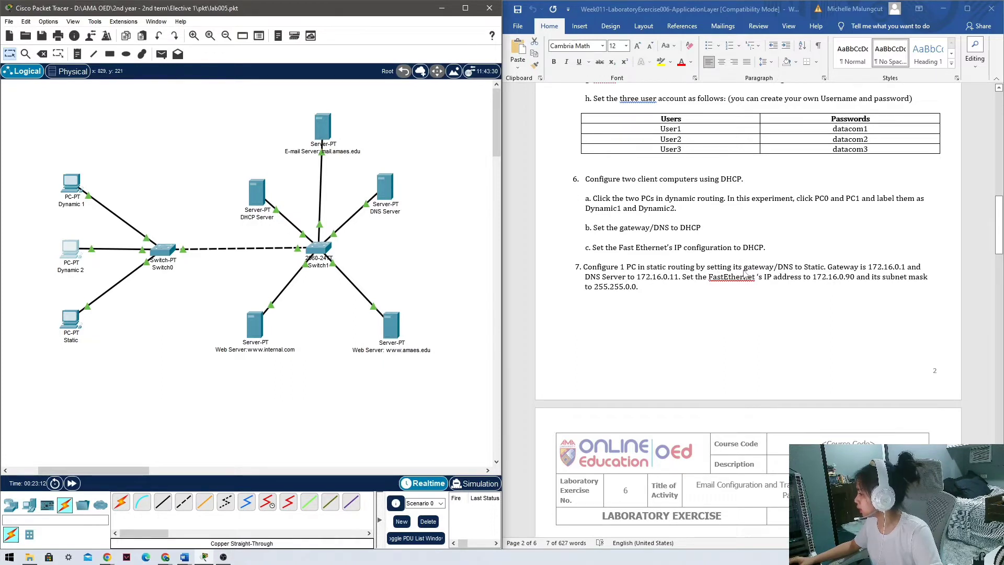
Set the Static PC's default gateway to 172.16.0.1.
click(72, 315)
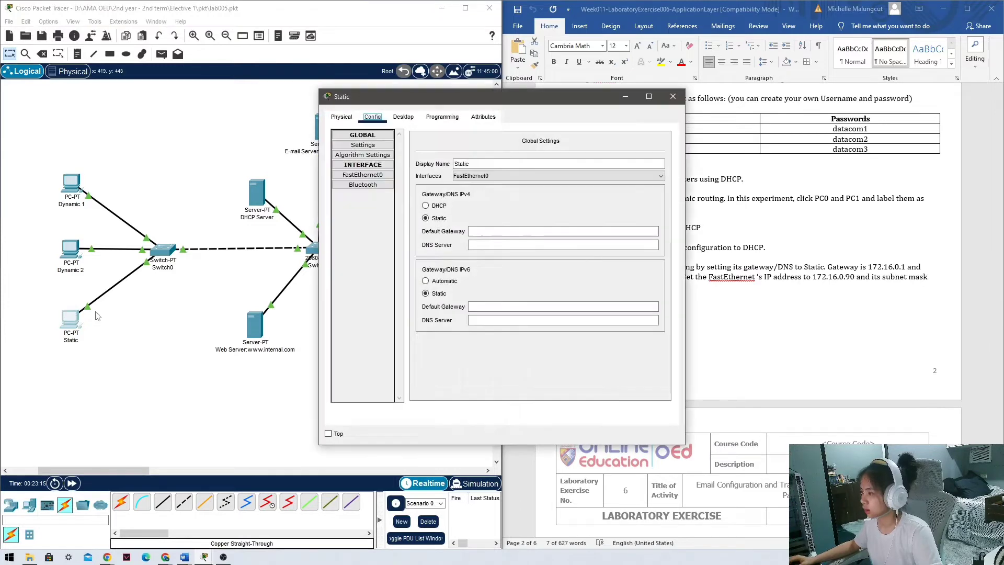
click(870, 268)
drag(868, 267, 897, 267)
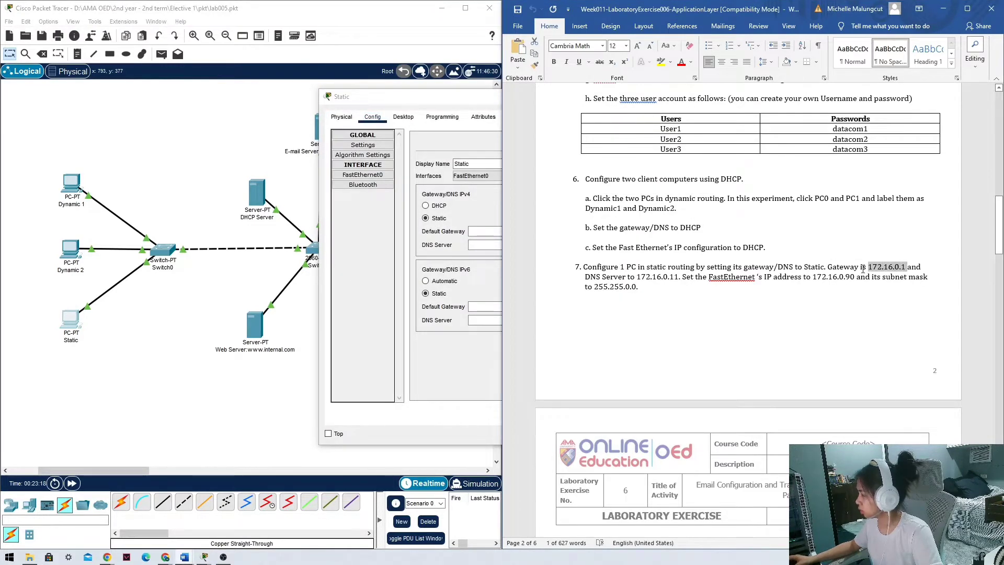
drag(442, 98, 221, 95)
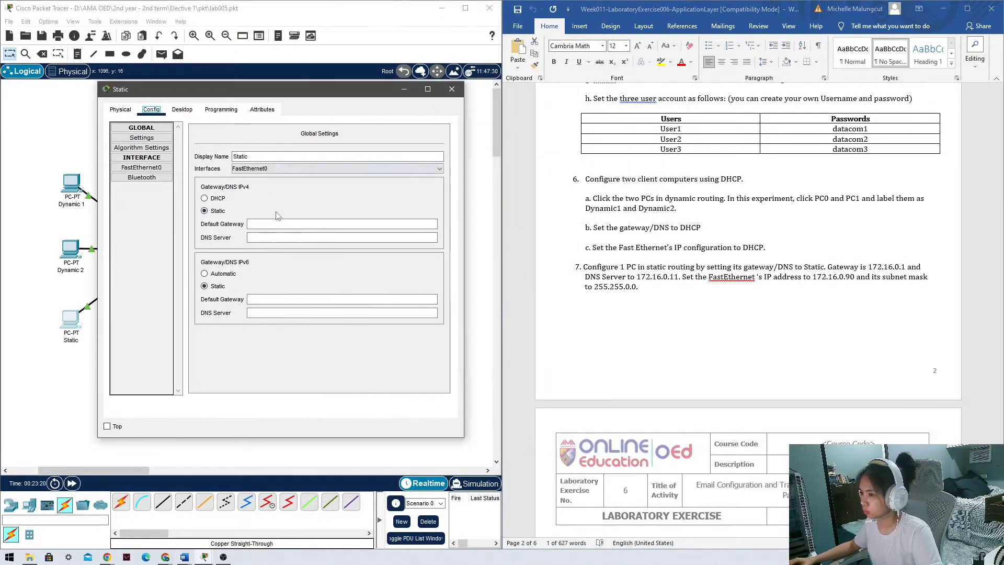
click(320, 223)
text(172.16.0.1)
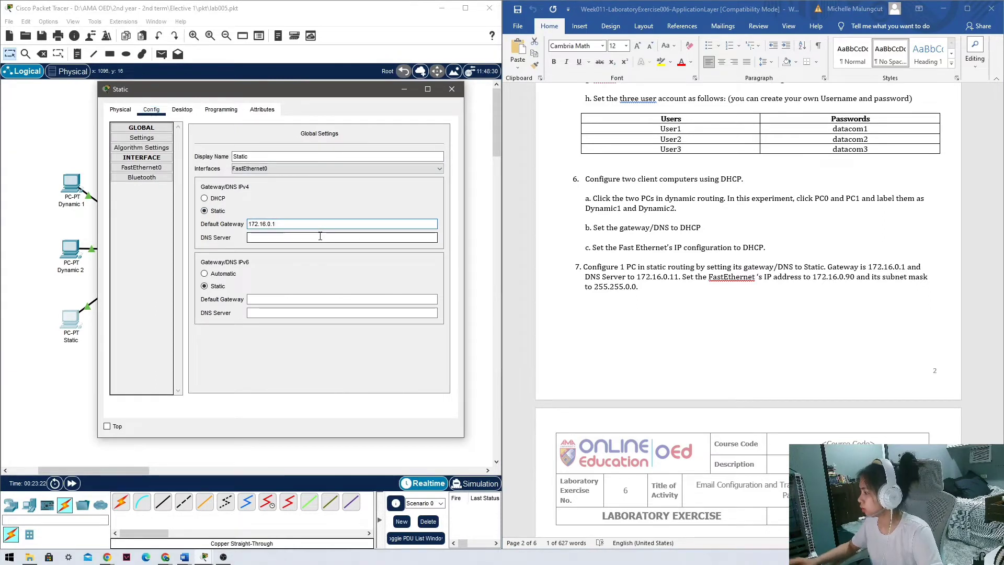
Set the Static PC's DNS server to 172.16.0.11.
click(640, 279)
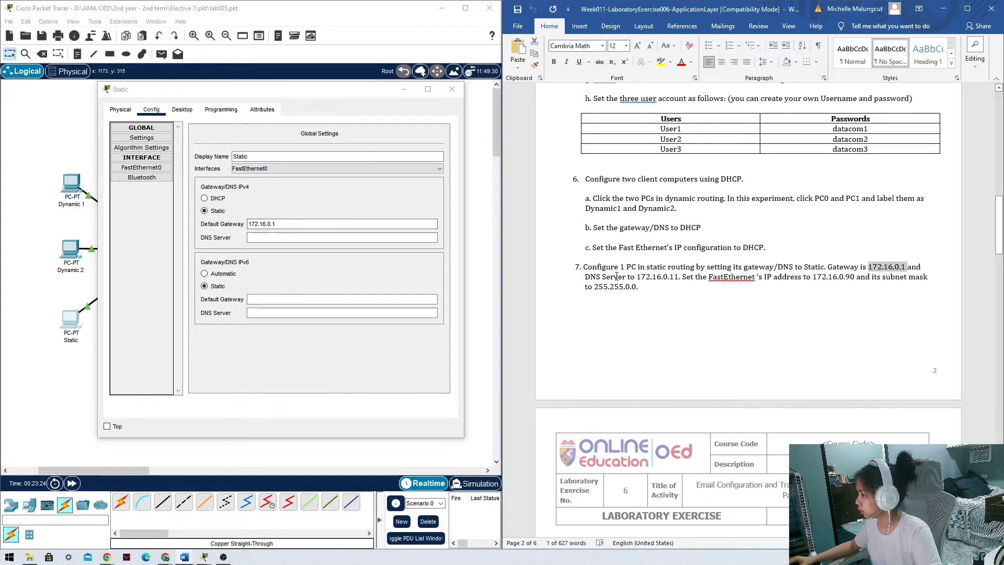
click(336, 238)
text(172.16.0.1)
text(1)
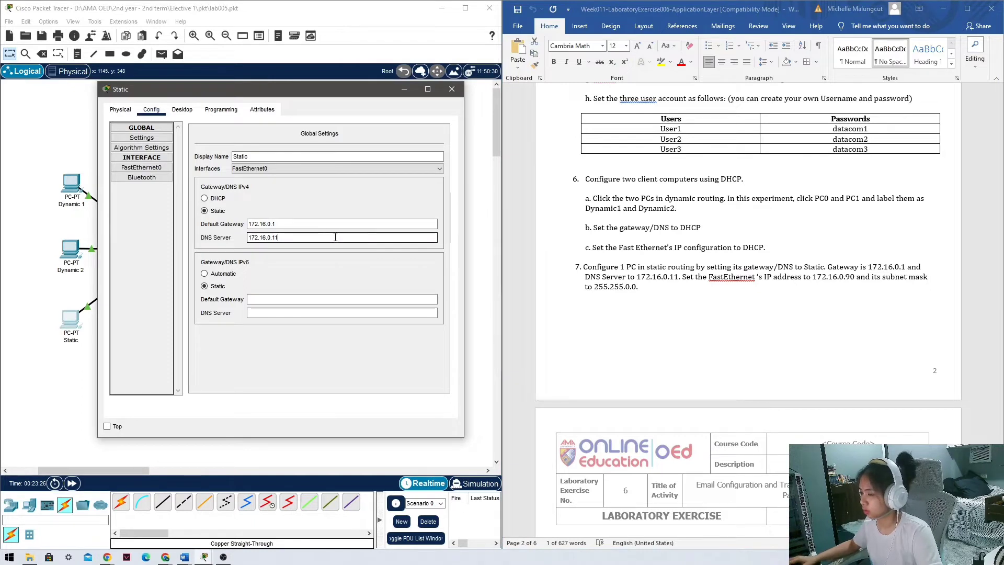
click(340, 255)
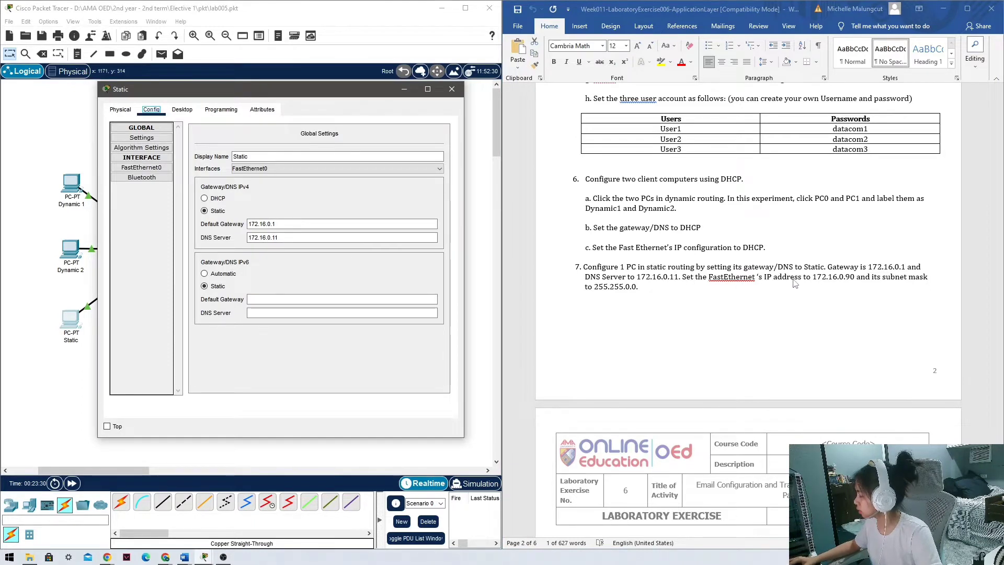
Verify FastEthernet0 is 172.16.0.90/255.255.0.0 and close the Static PC window.
click(141, 168)
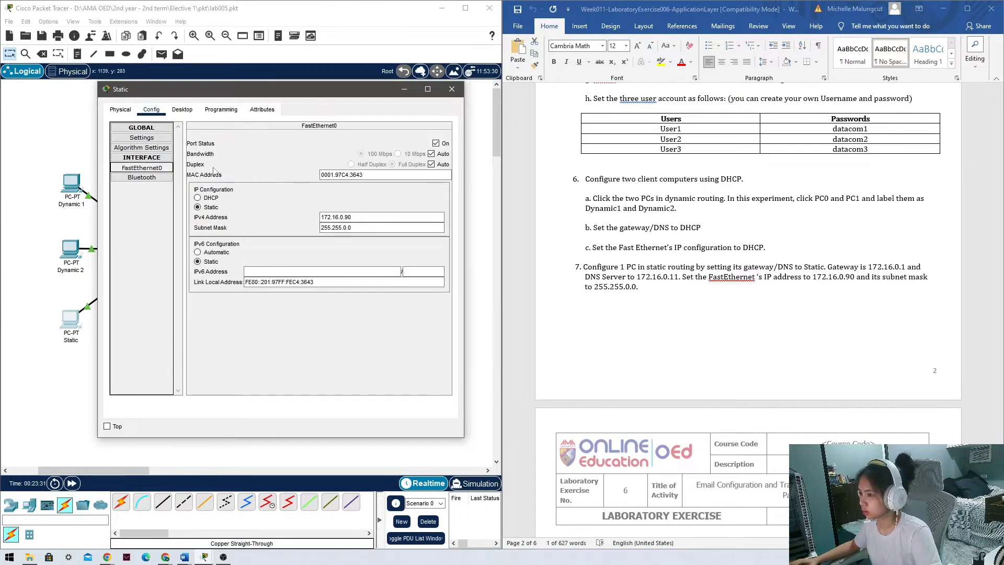
click(451, 90)
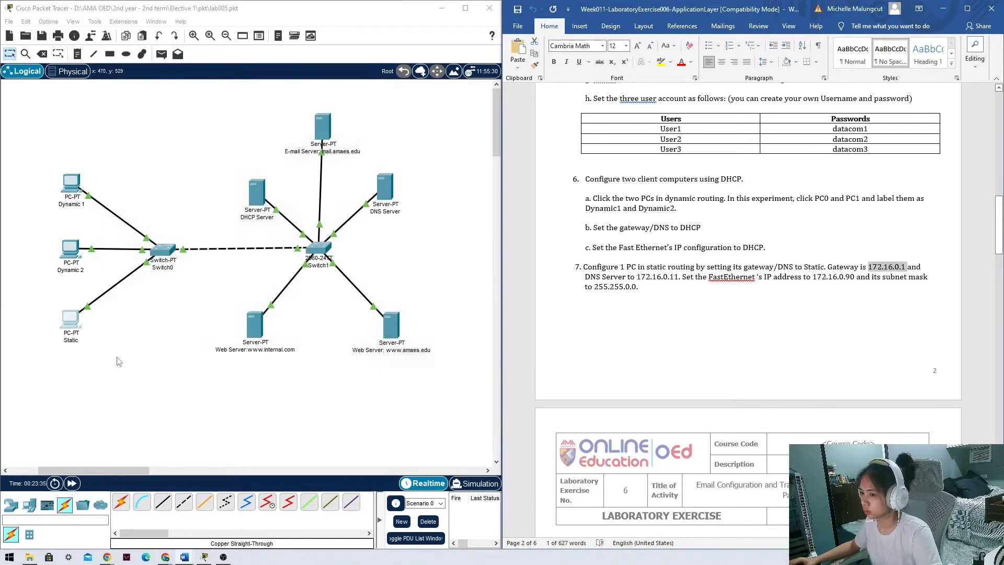
click(66, 322)
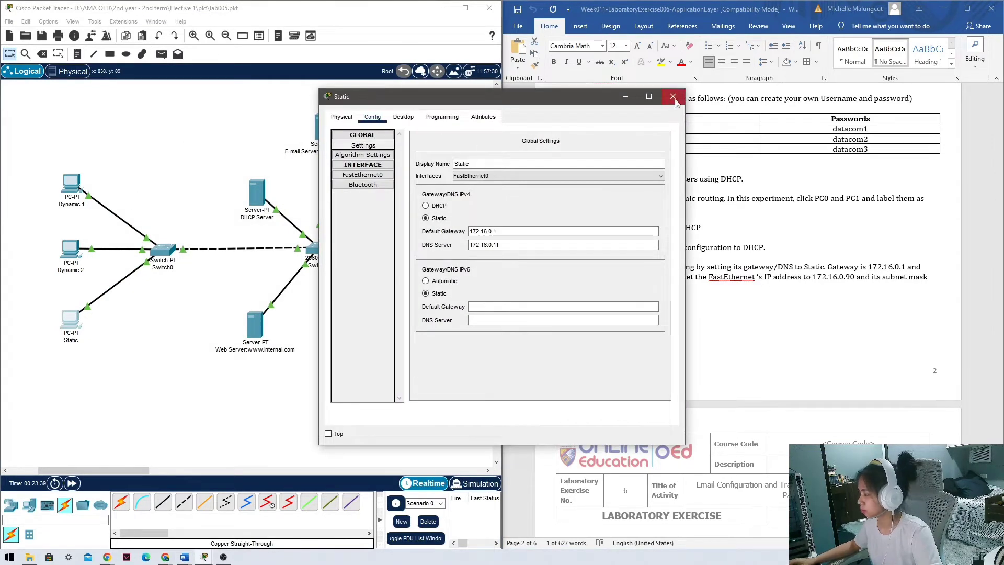
click(673, 97)
scroll(660, 371, down, 6)
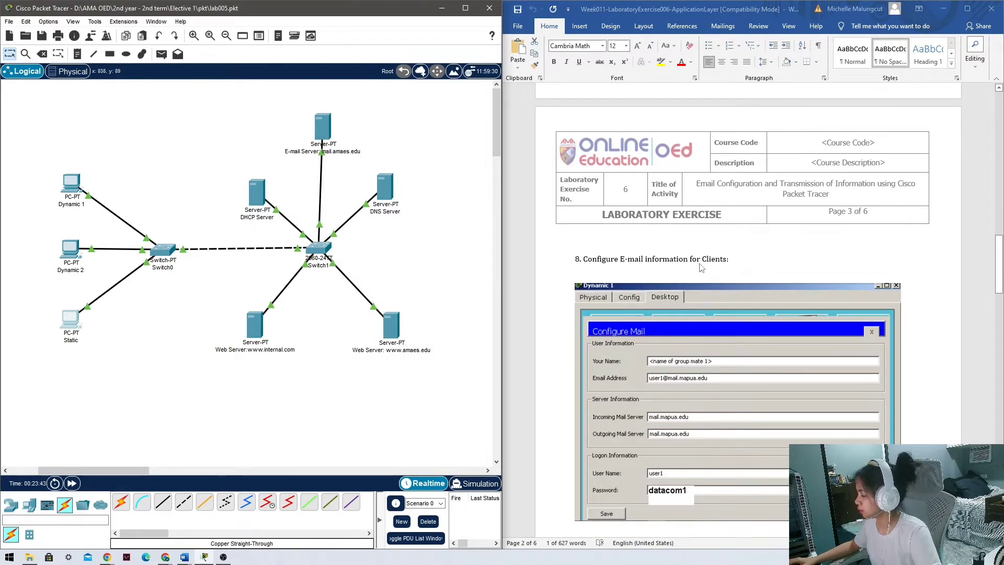
Open Dynamic 1's e-mail client and fill in the user's name and e-mail address.
scroll(701, 267, down, 5)
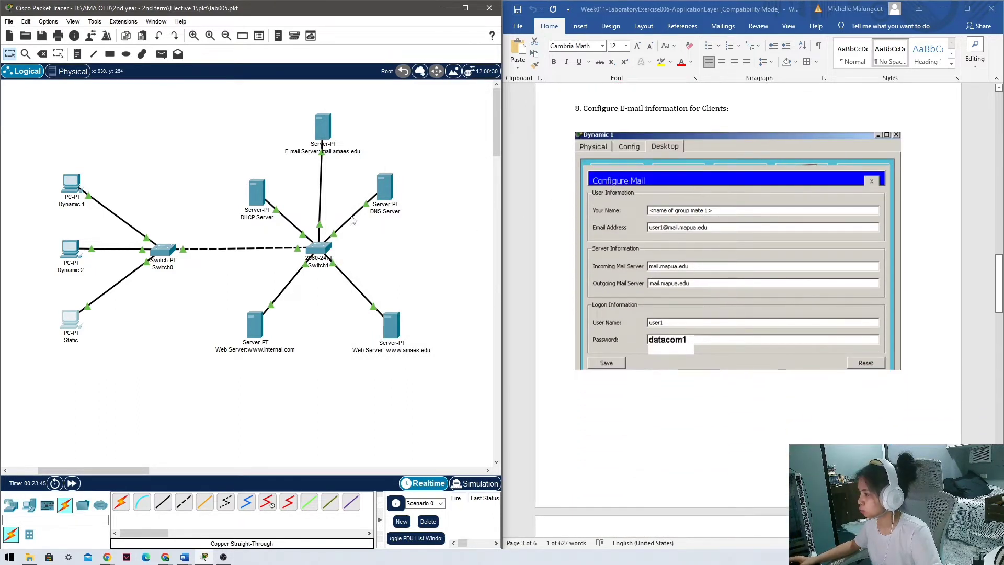
click(71, 183)
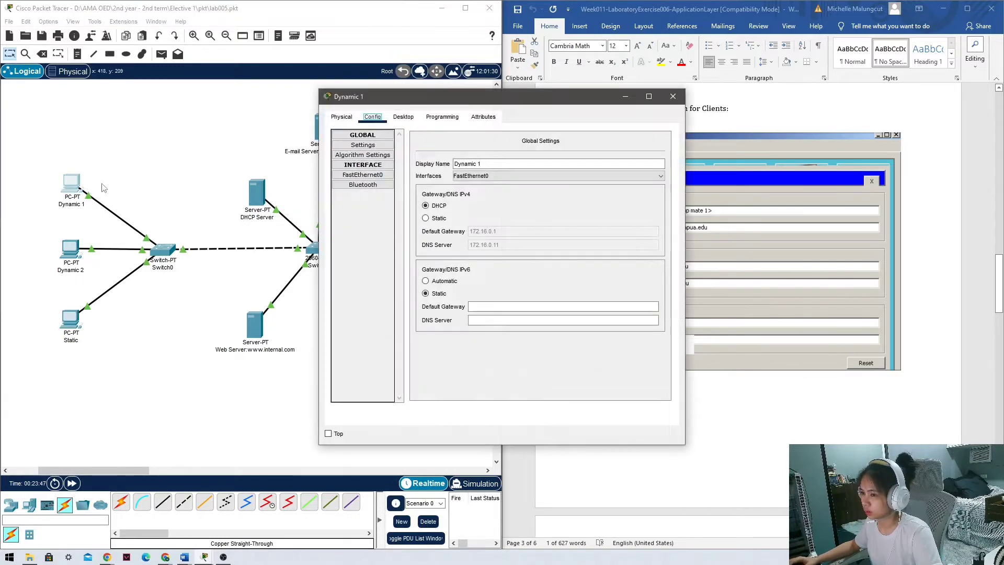
drag(493, 100, 416, 97)
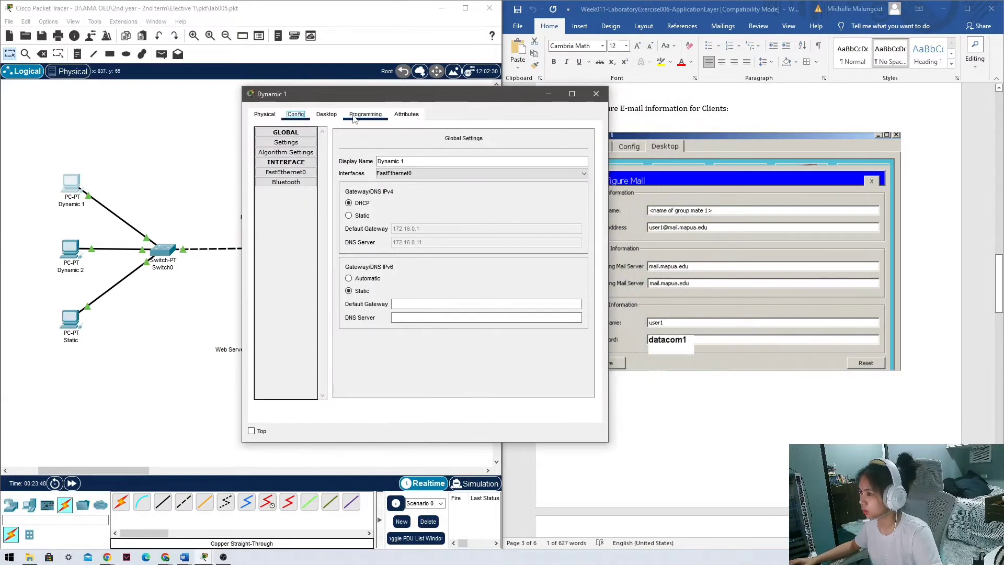
click(325, 114)
scroll(282, 293, down, 1)
click(277, 311)
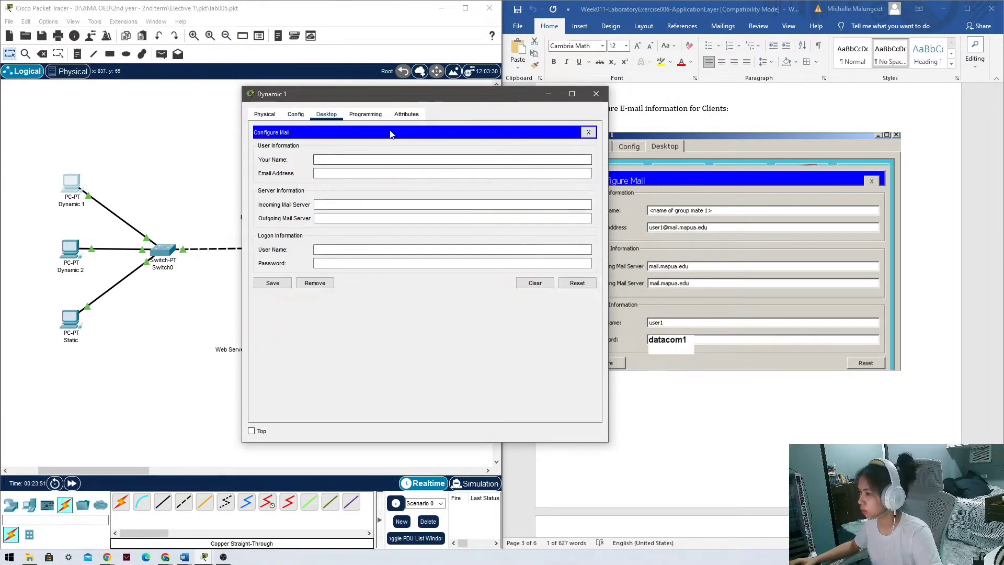
click(347, 160)
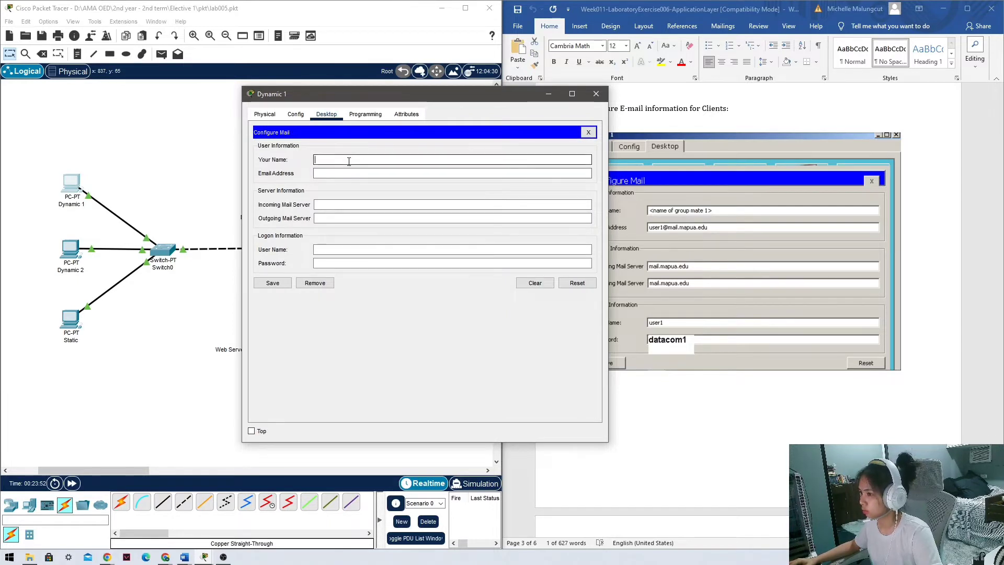
drag(402, 99, 356, 99)
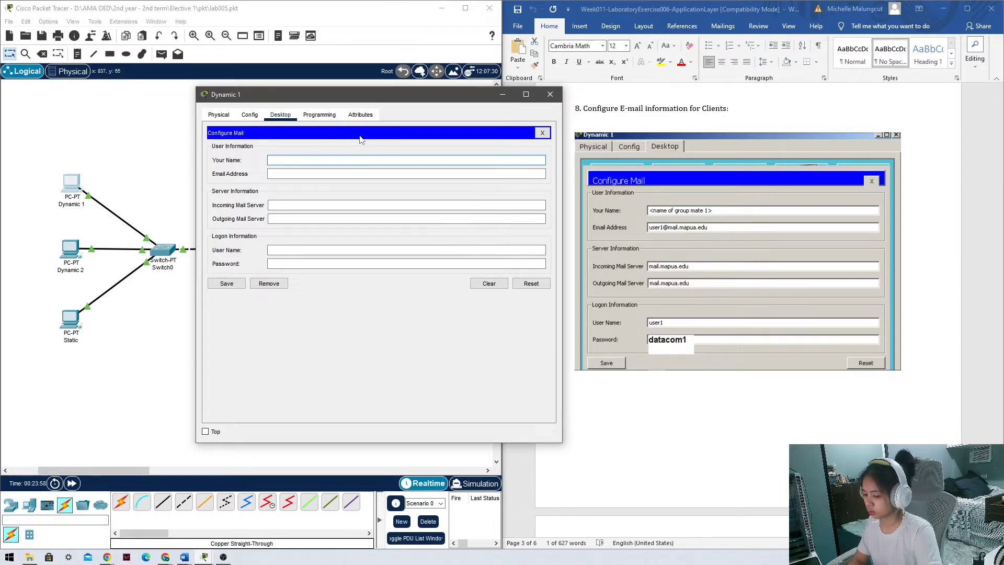
text(group mate 1)
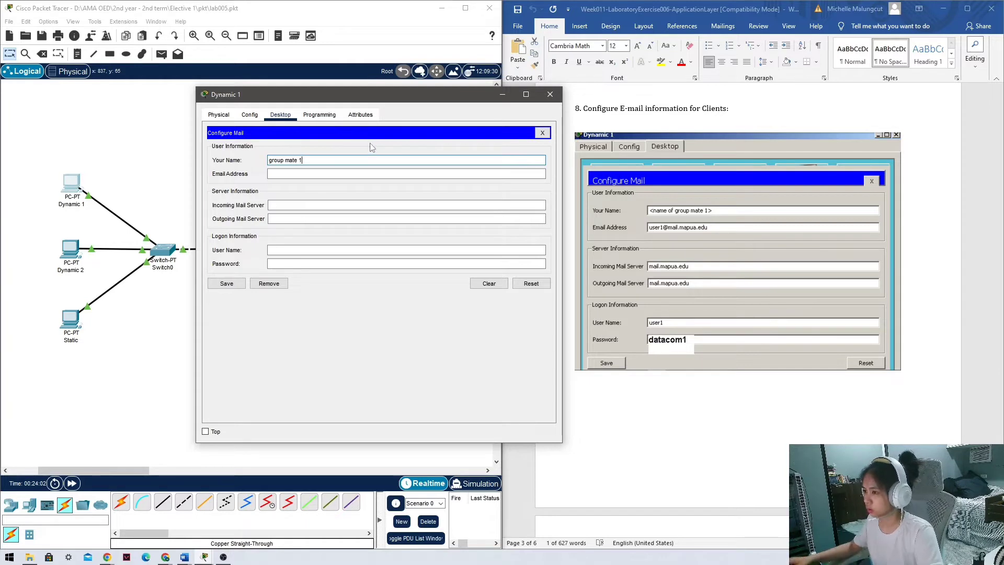
click(355, 175)
text(us)
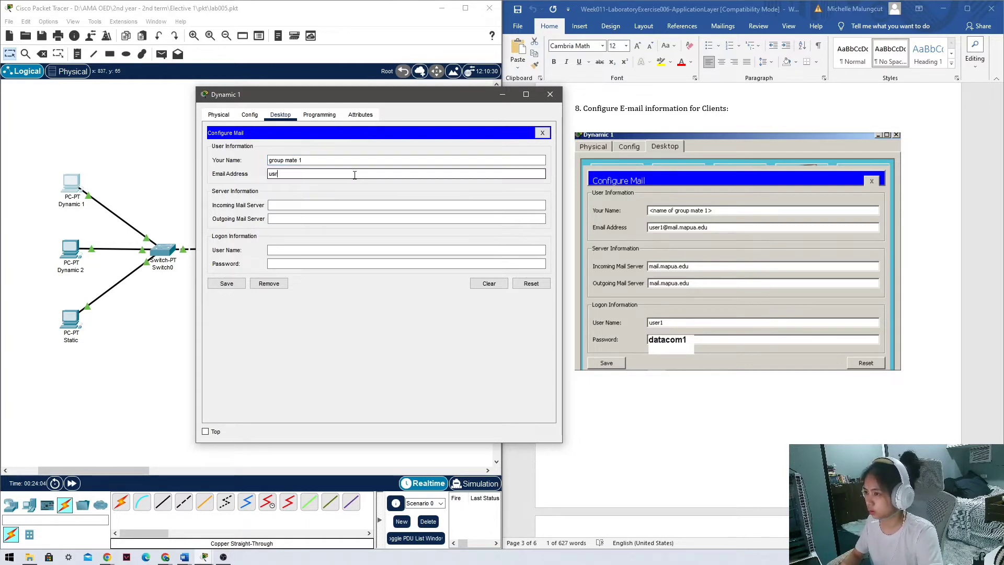
text(er1@)
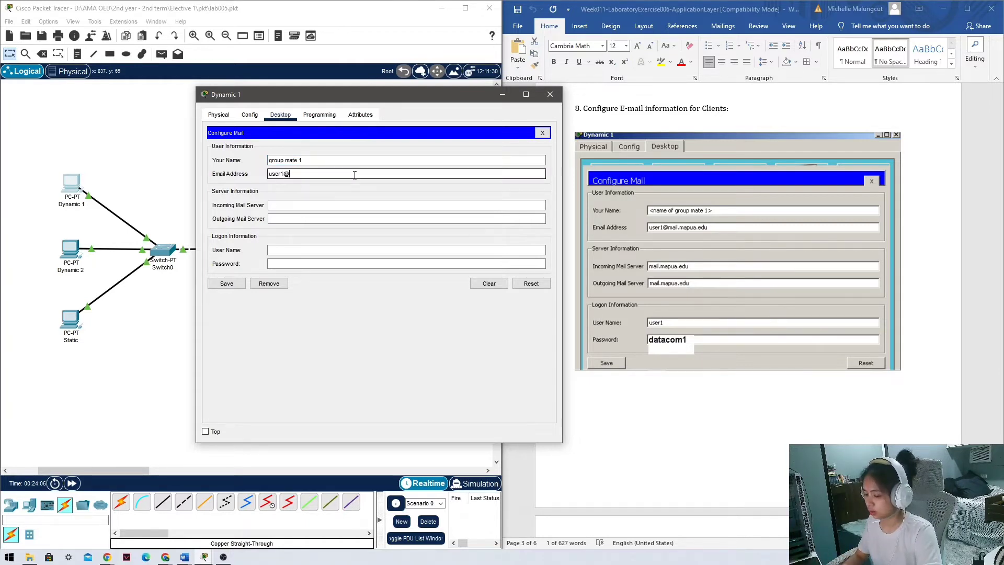
text(mail.amaes)
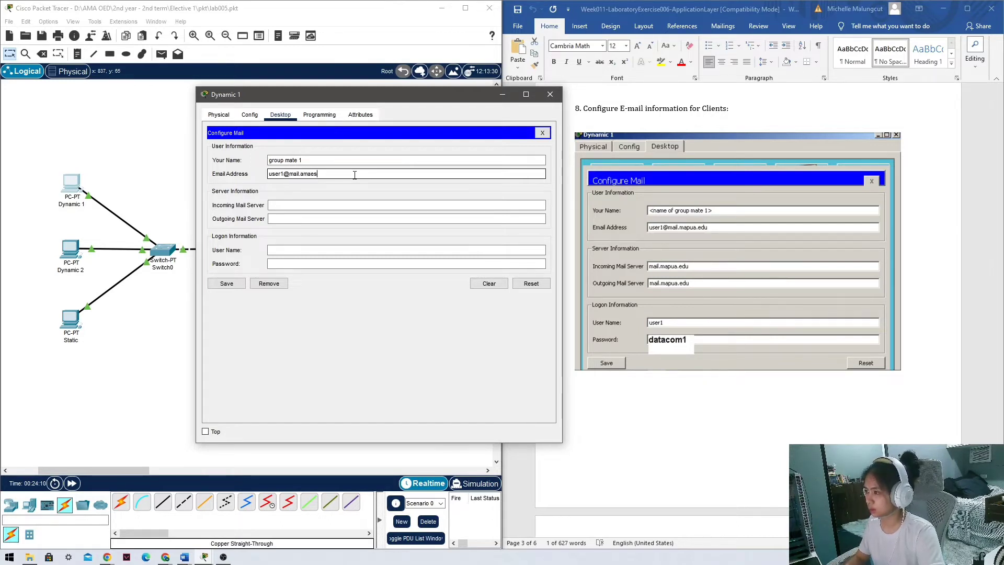
text(.edu)
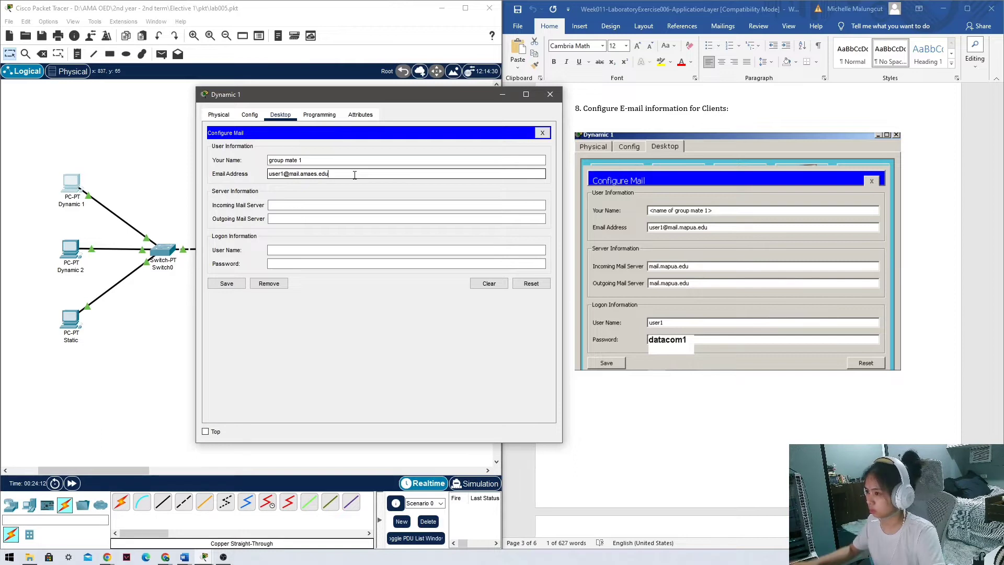
click(342, 205)
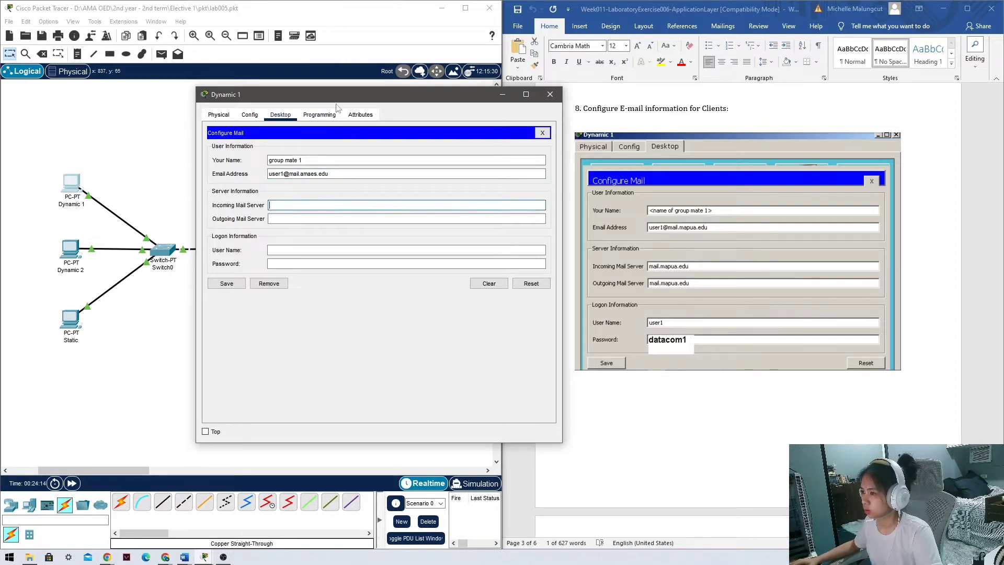
Set both incoming and outgoing mail servers to 172.16.0.40.
drag(348, 98, 241, 111)
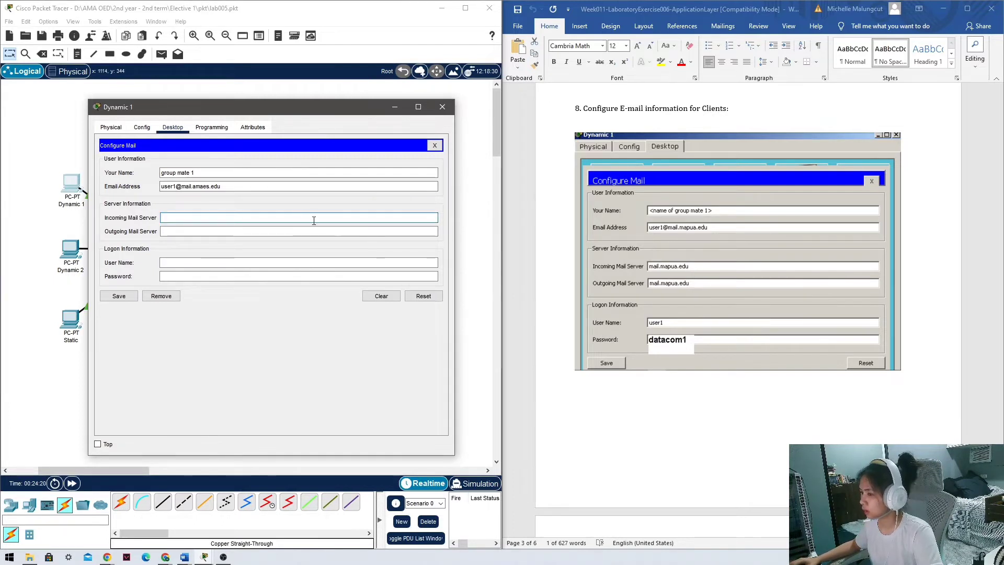
drag(230, 187, 187, 187)
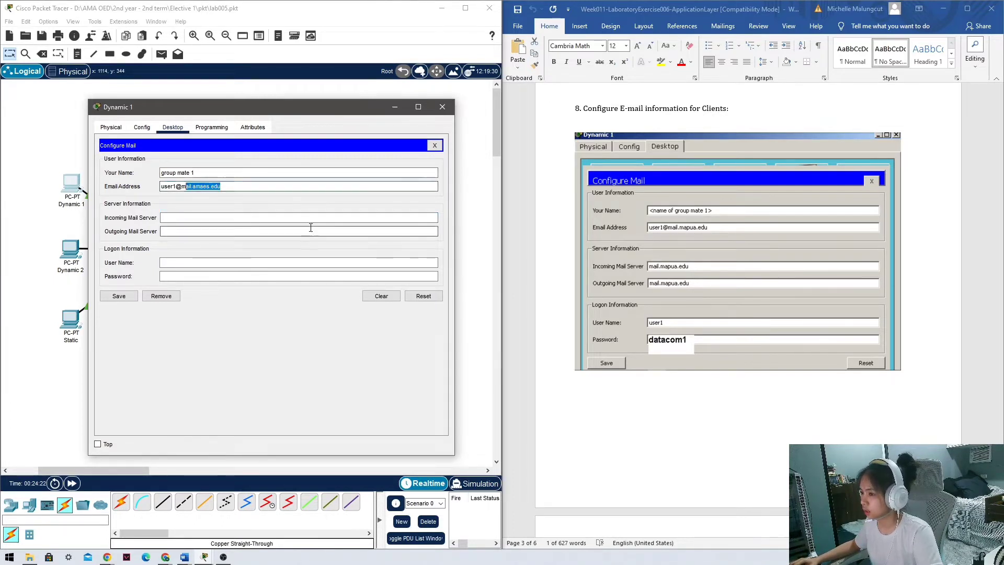
scroll(636, 308, up, 1)
scroll(635, 308, up, 20)
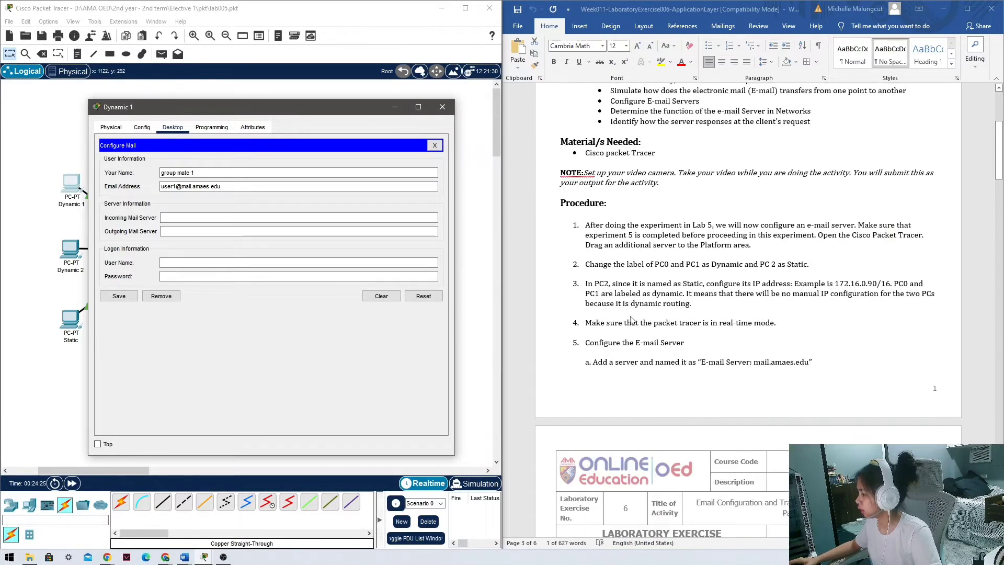
scroll(631, 320, down, 8)
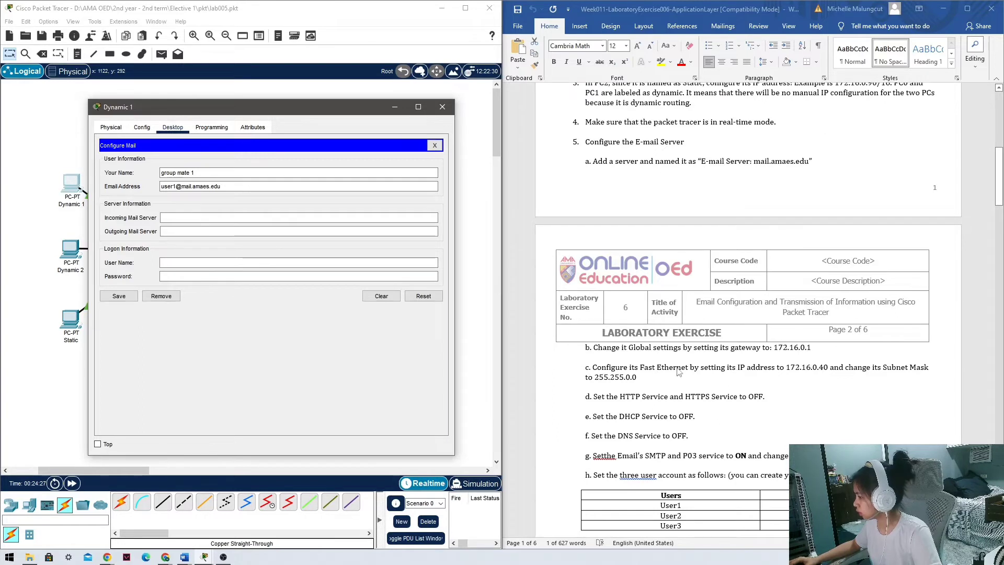
click(790, 372)
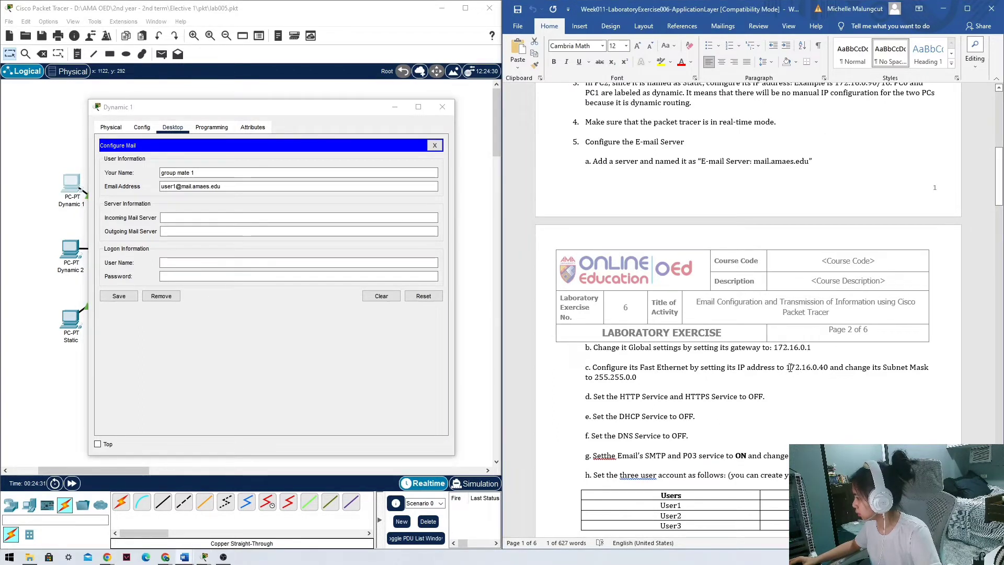
double_click(798, 367)
key(ctrl+c)
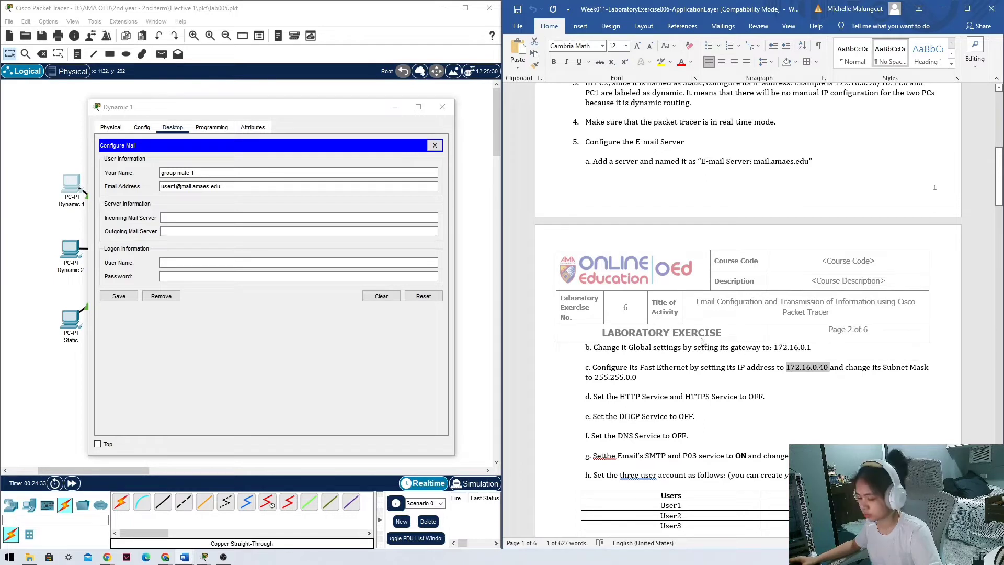
click(212, 217)
key(ctrl+v)
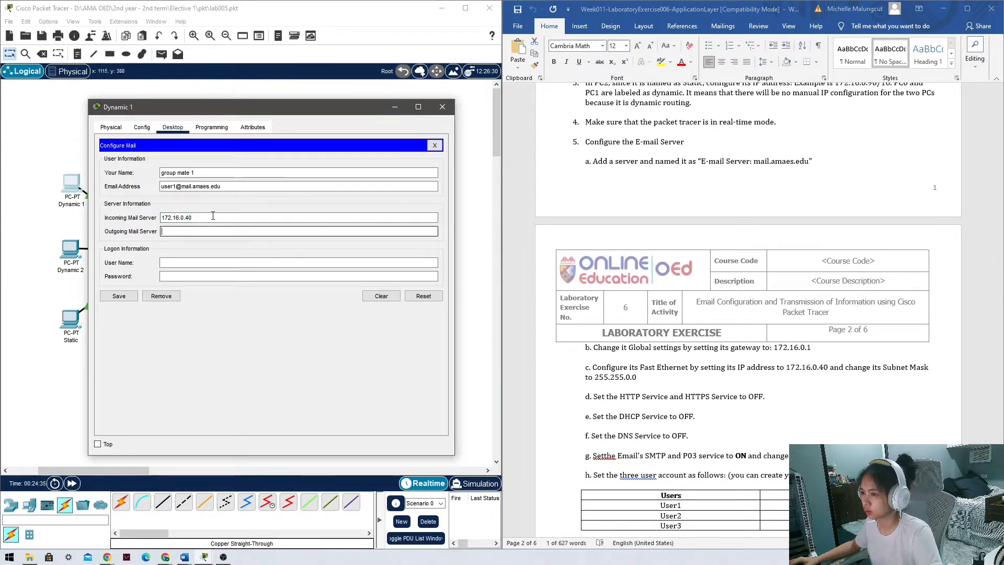
click(212, 230)
key(ctrl+v)
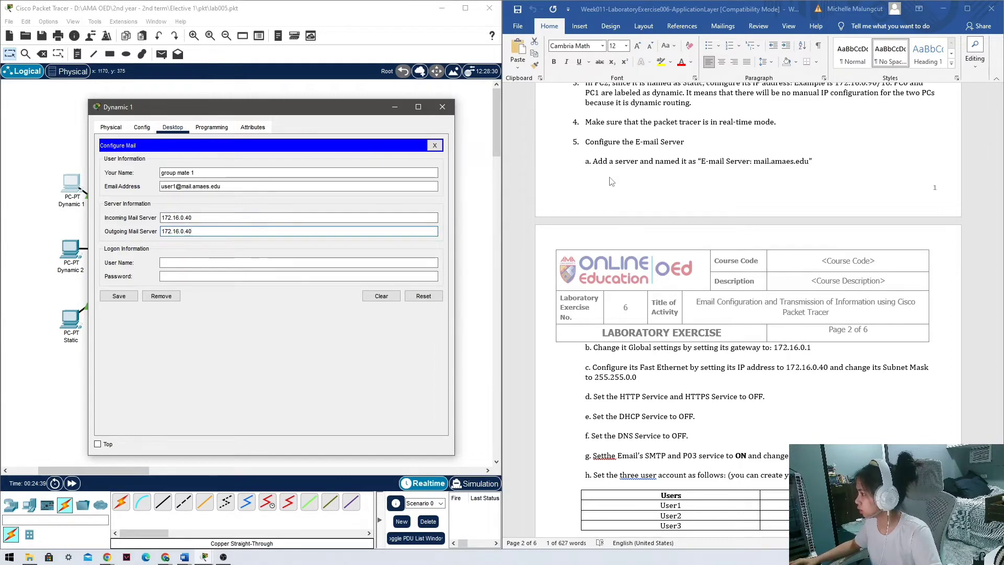
Enter User1's login user name and password.
scroll(653, 433, down, 10)
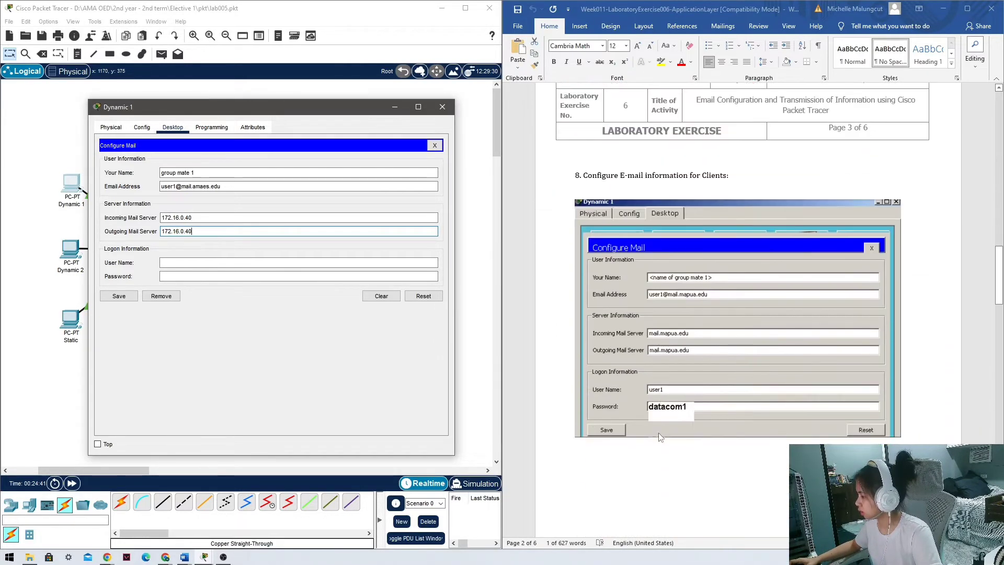
scroll(686, 444, down, 12)
scroll(689, 425, up, 2)
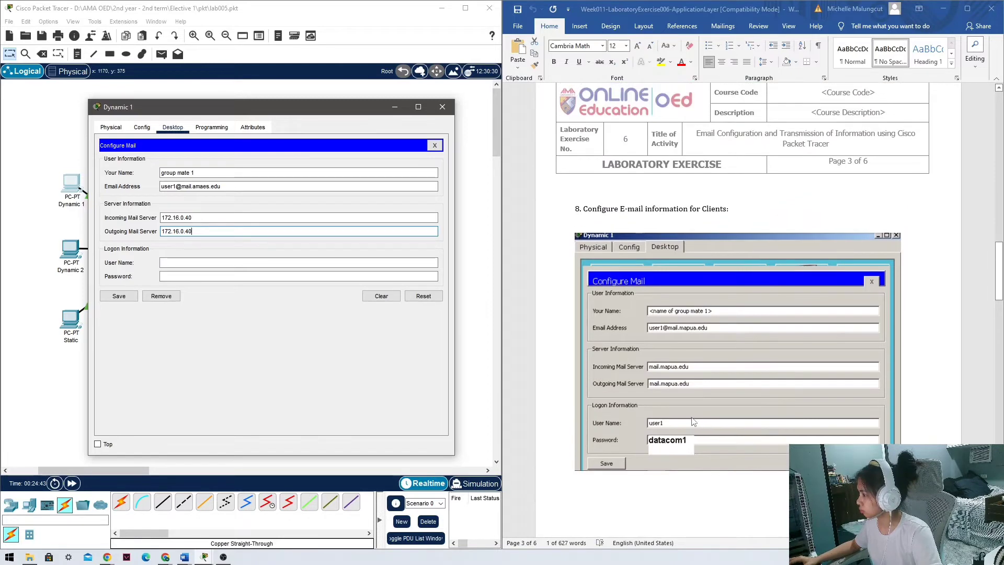
scroll(692, 420, down, 2)
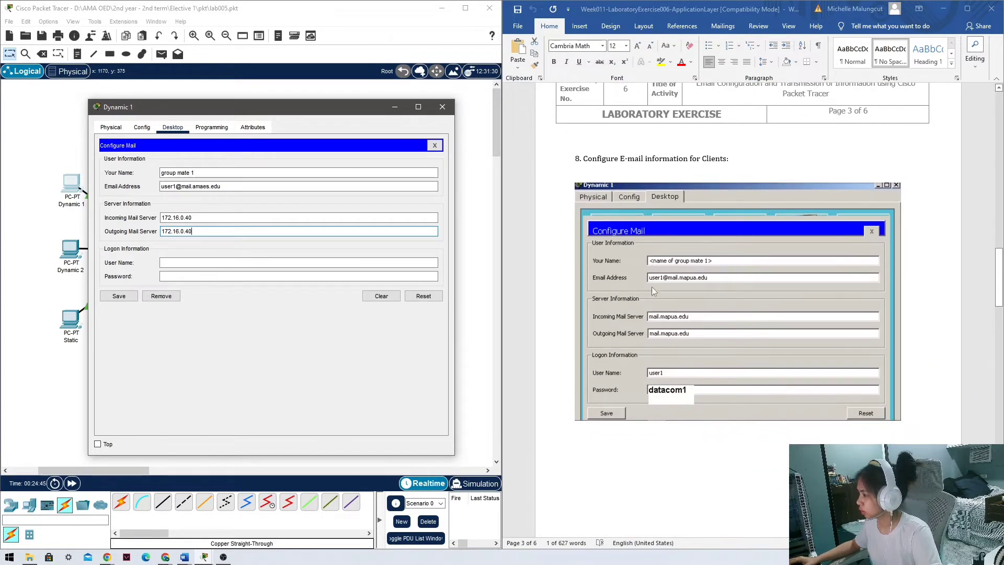
click(203, 276)
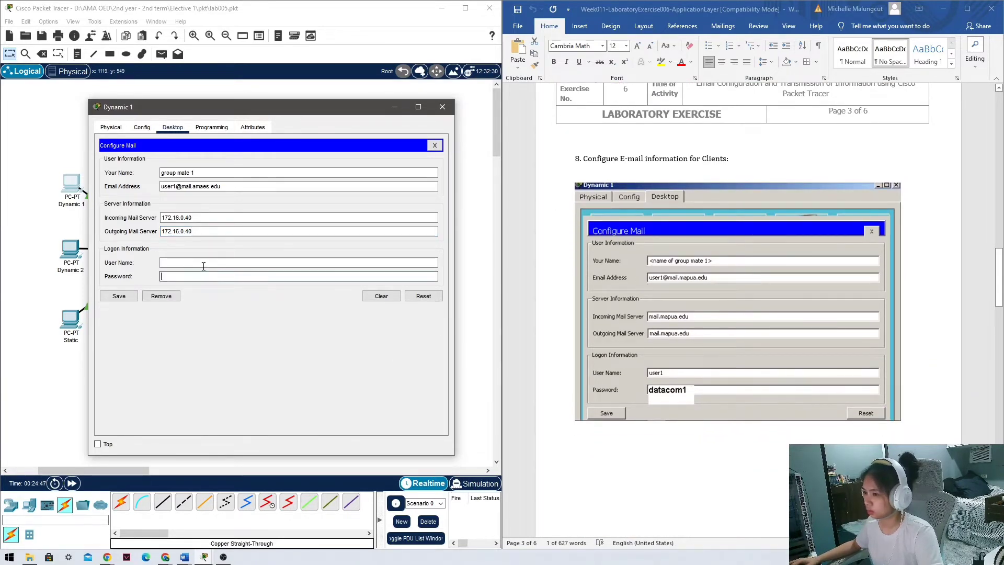
click(203, 263)
text(Uaer1)
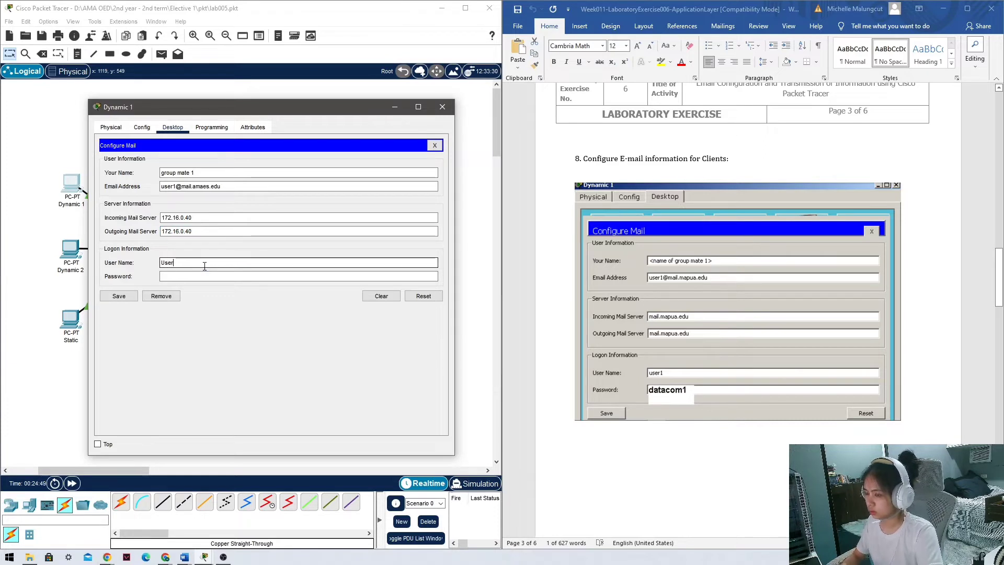
key(Tab)
text(data)
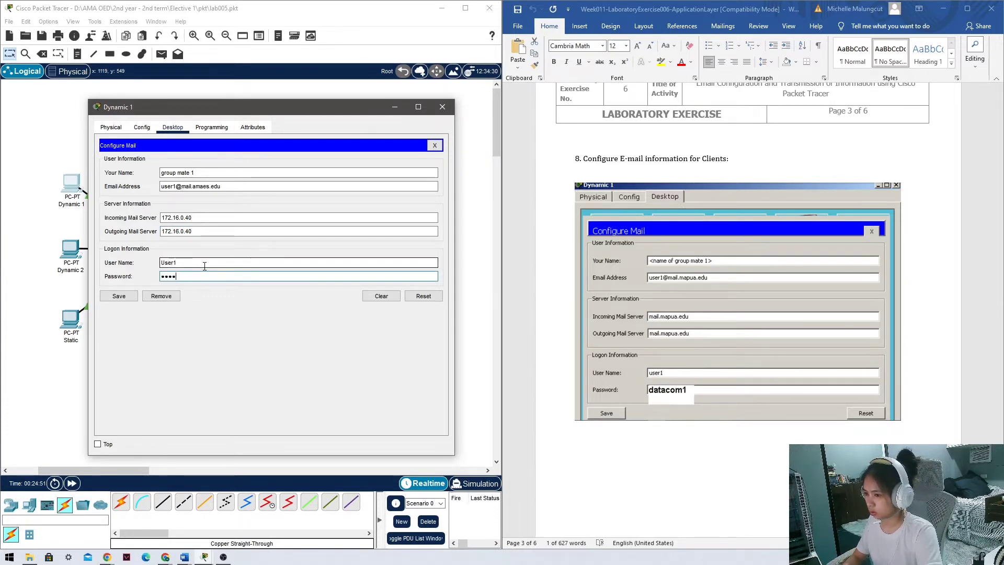
text(com1)
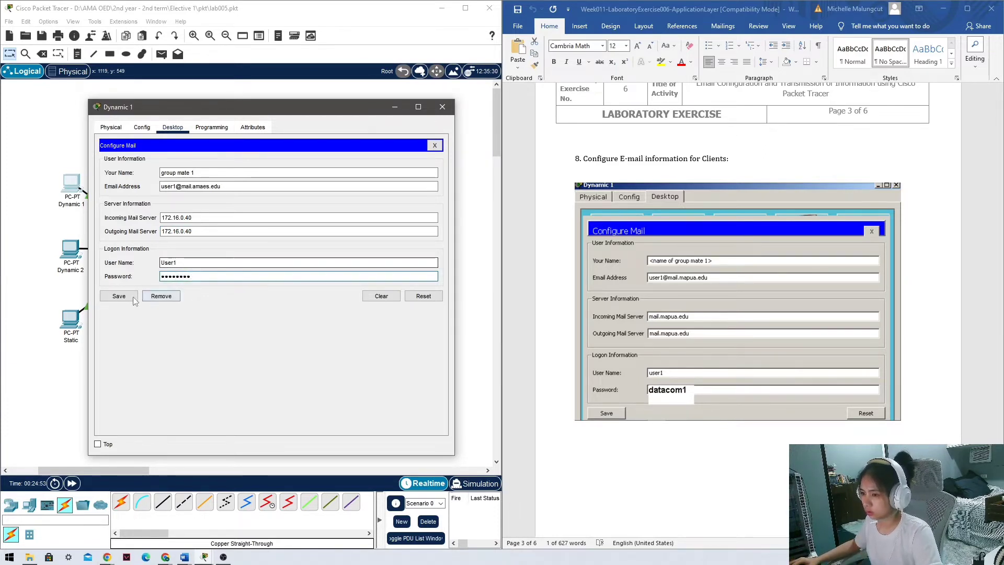
Save the mail settings, run a test receive, and close Dynamic 1's windows.
click(133, 296)
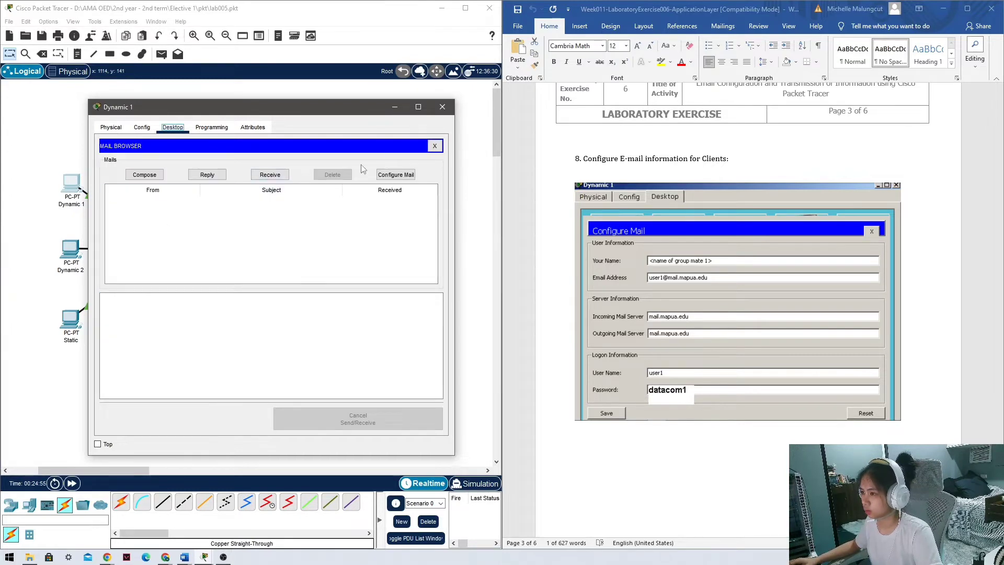
click(270, 175)
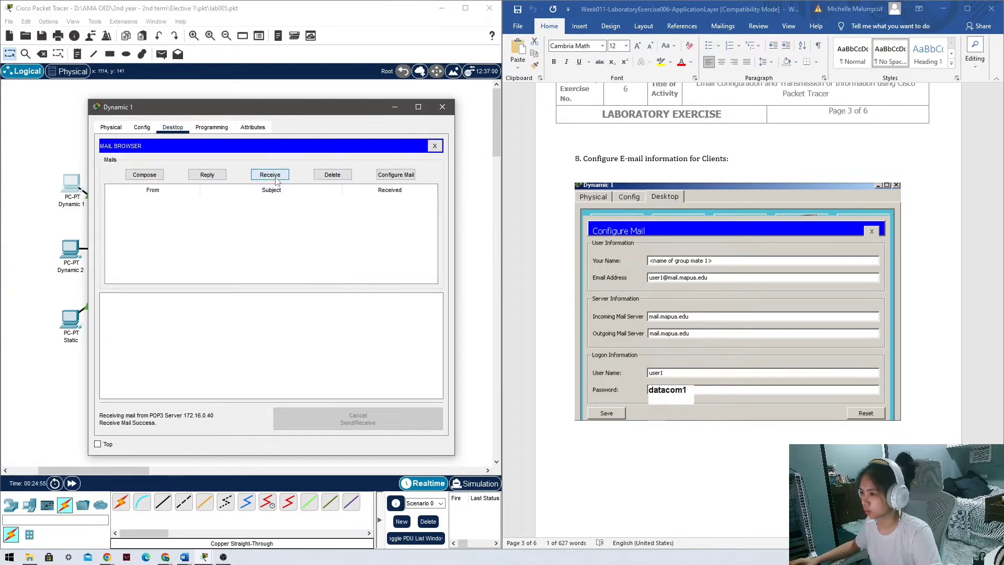
click(435, 146)
click(442, 107)
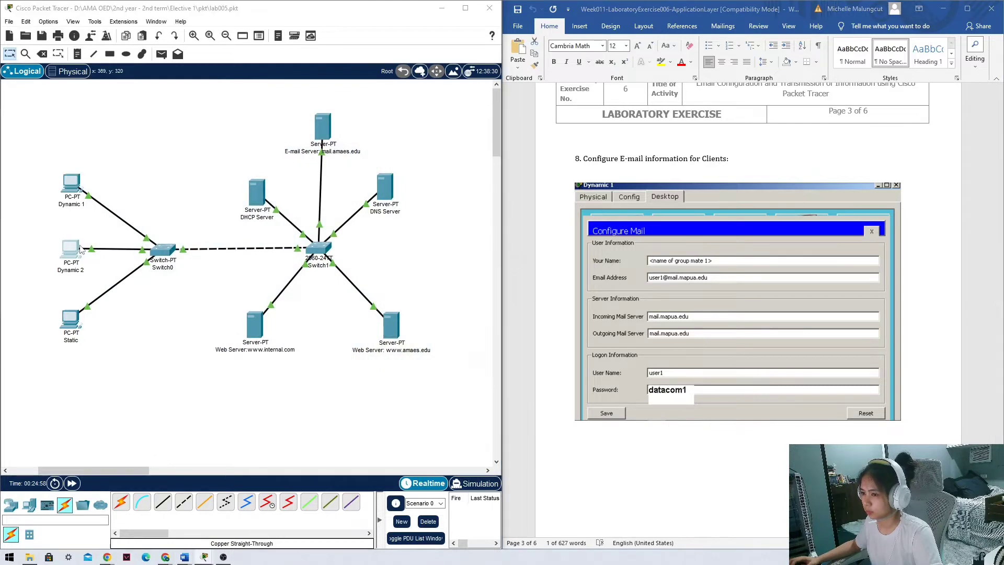
Open the Email client setup on Dynamic 2's desktop.
click(80, 249)
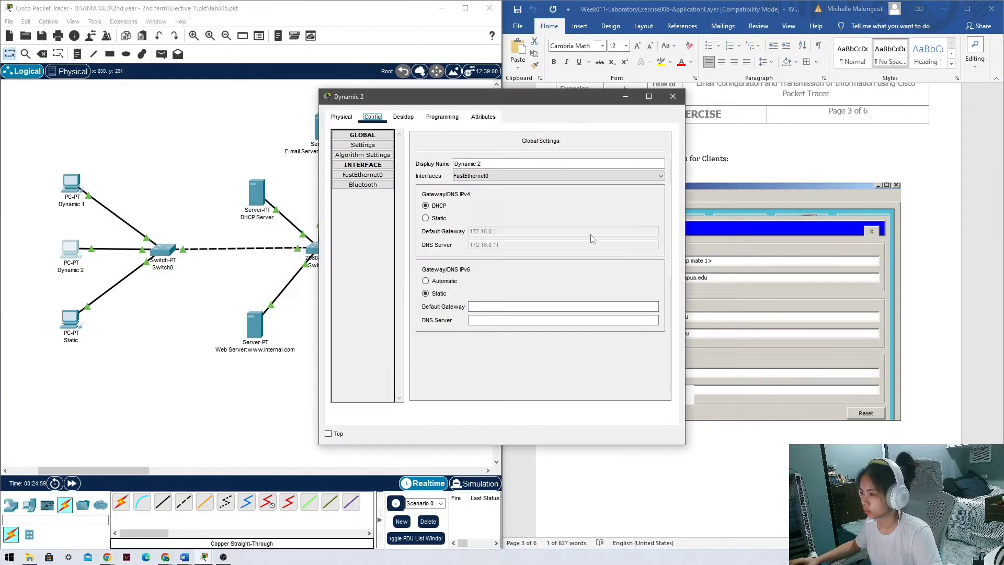
click(403, 117)
click(355, 353)
scroll(796, 329, down, 15)
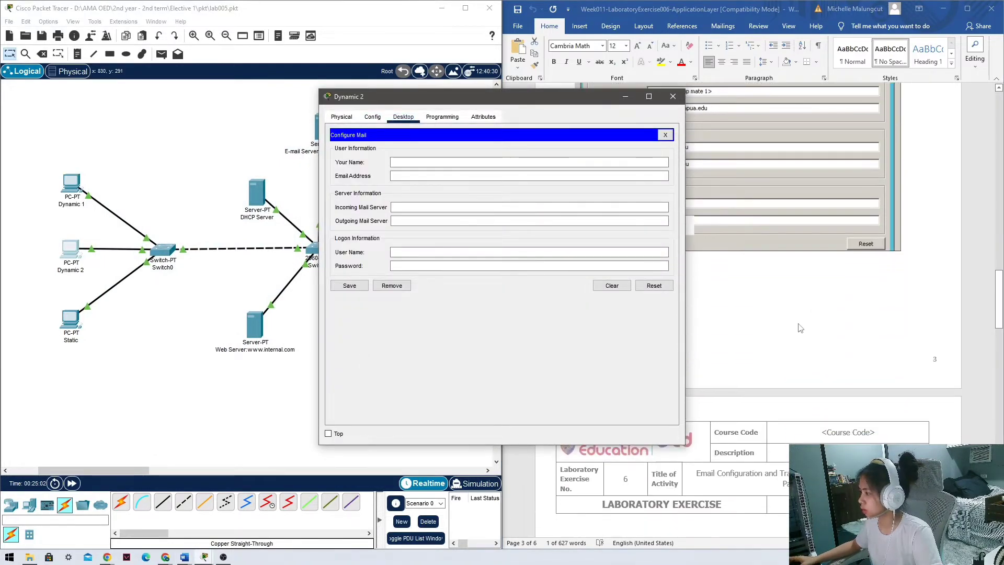
drag(543, 101, 302, 124)
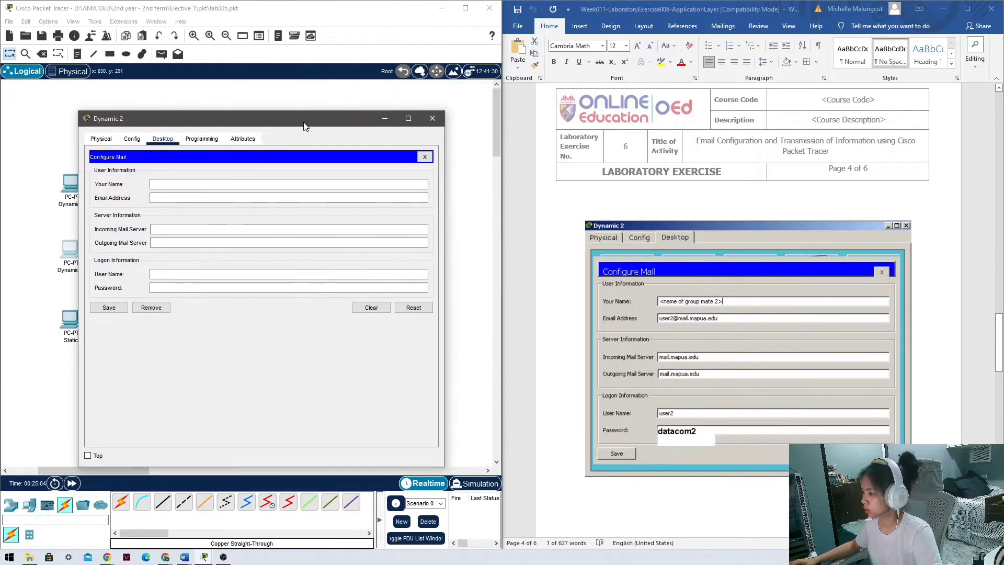
click(221, 188)
text(gro)
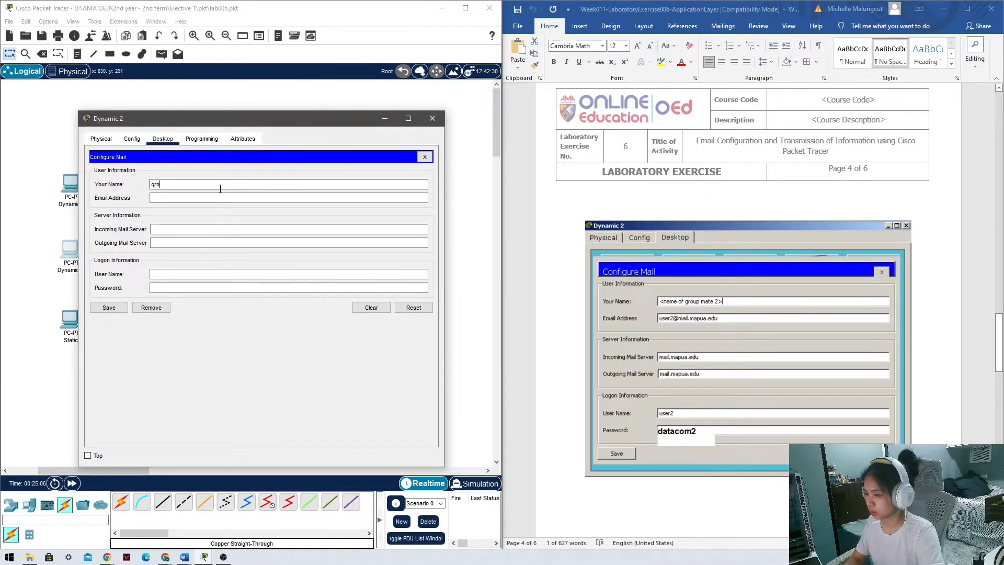
text(up mate 2)
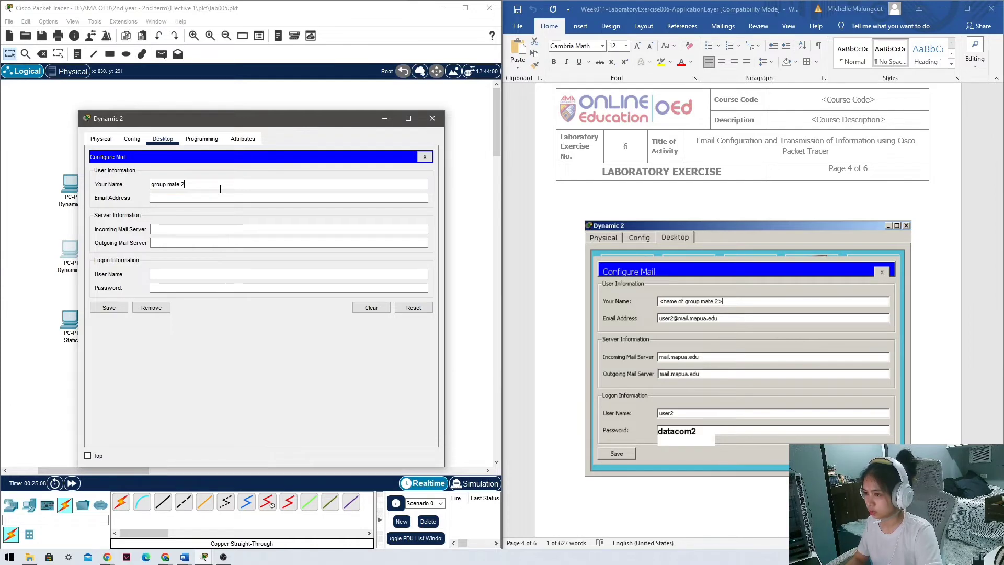
key(Tab)
text(us)
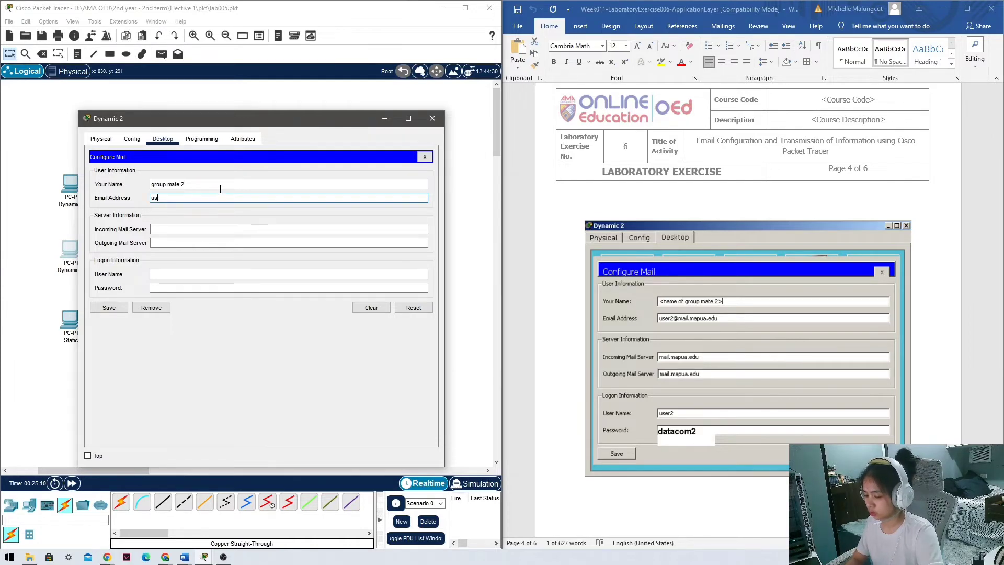
text(er2)
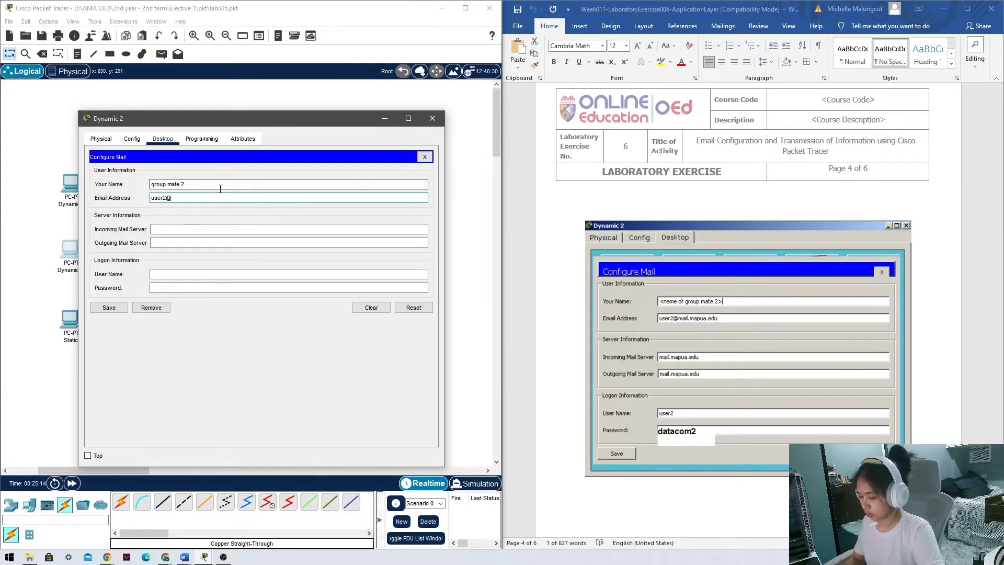
text(@mail.xc)
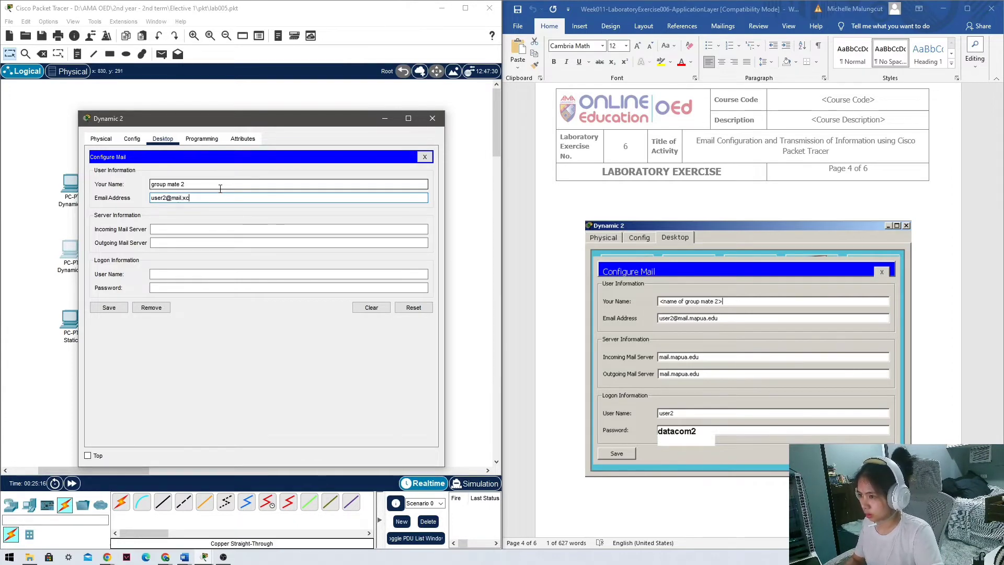
key(BackSpace)
key(BackSpace)
text(amaes.edu)
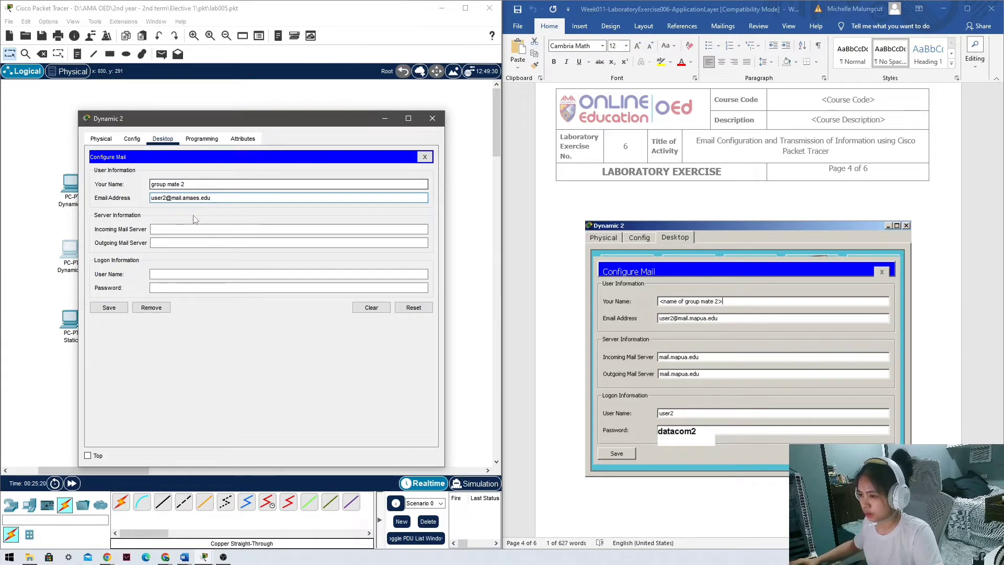
Set incoming and outgoing servers to 172.16.0.40, user name User2 and the account password.
click(198, 229)
text(172.16.0.40)
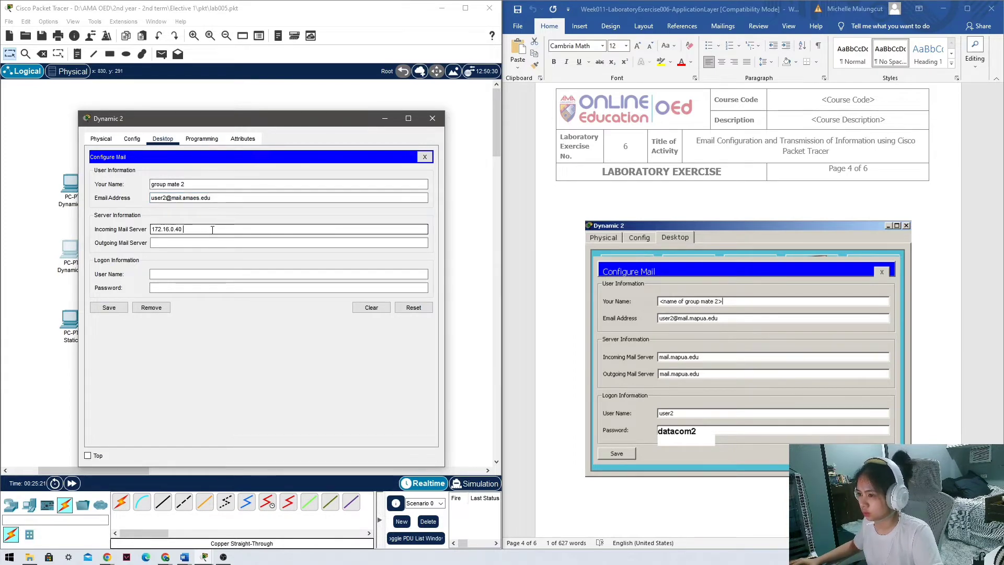
double_click(212, 230)
key(ctrl+c)
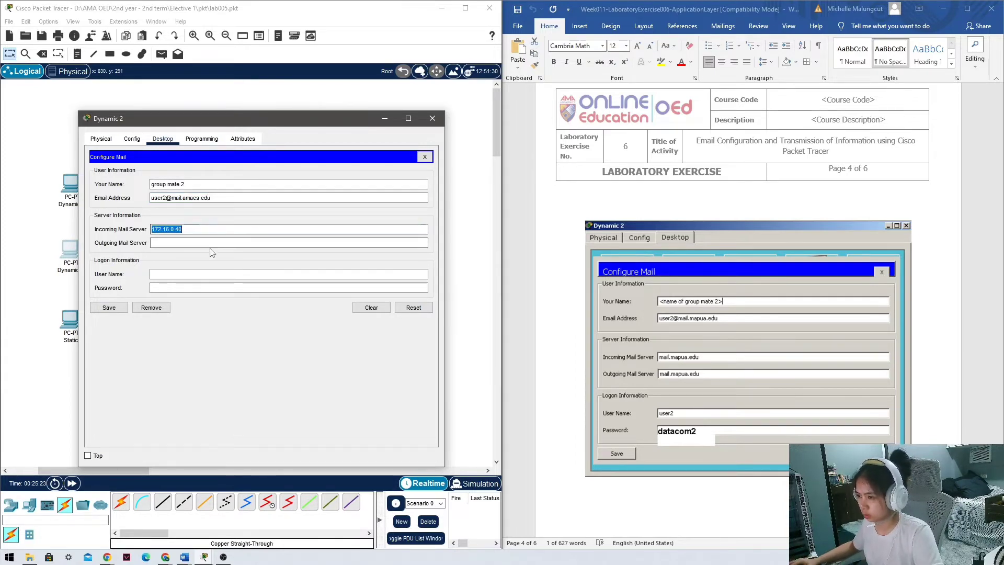
click(208, 244)
key(ctrl+v)
click(202, 274)
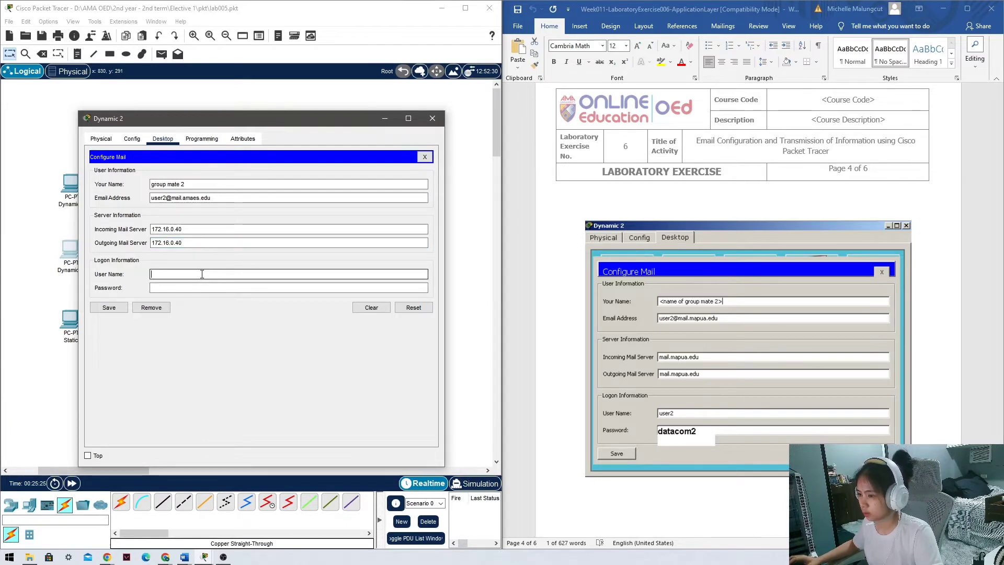
text(User2)
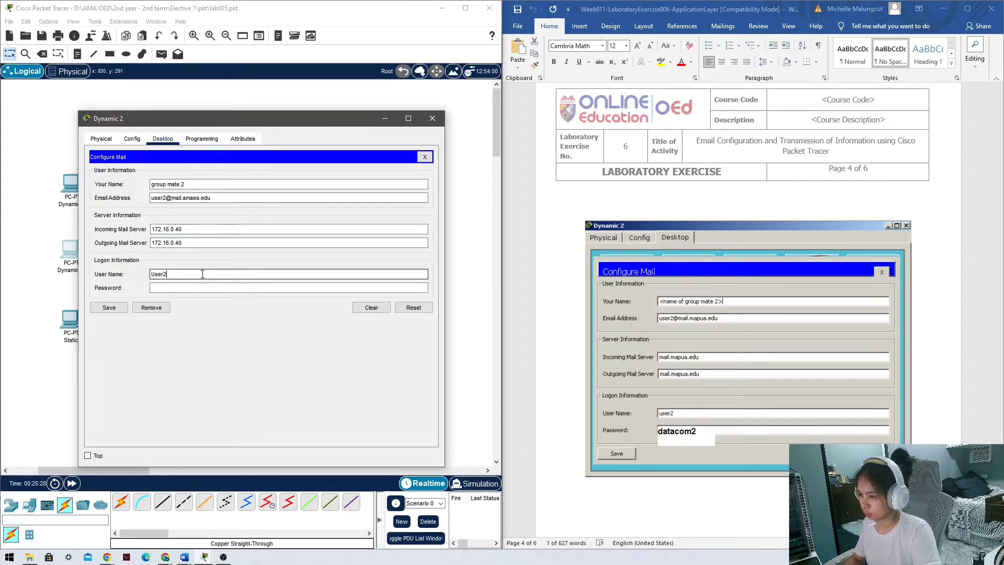
key(Tab)
text(da)
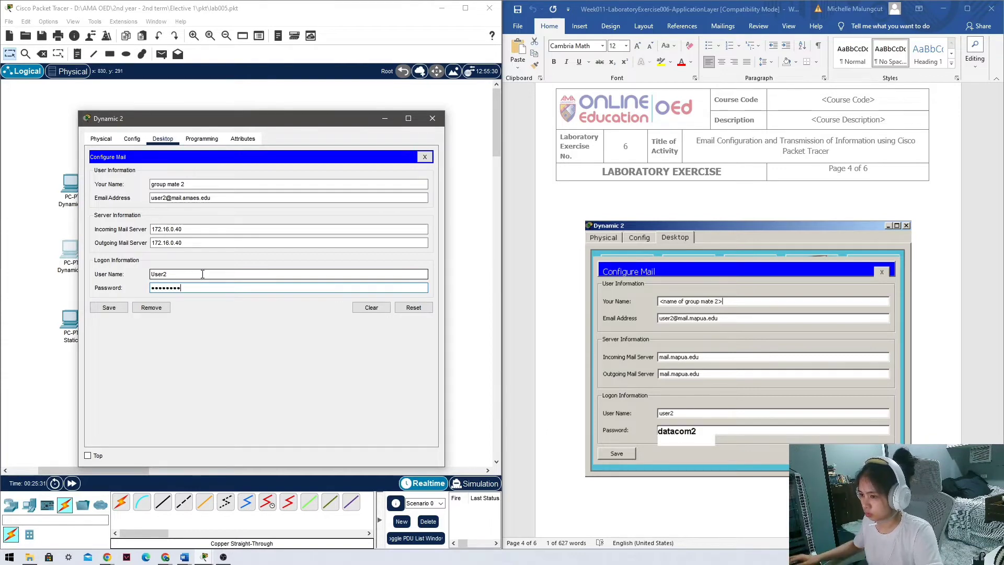
text(tacom2)
Save Dynamic 2's mail settings, receive mail successfully, and move on to the Static PC.
click(108, 309)
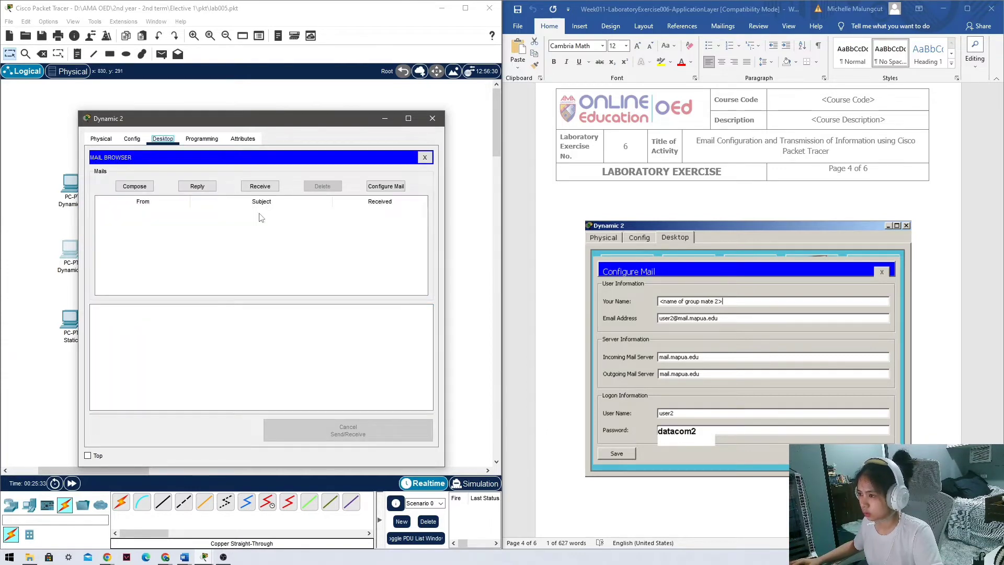
click(260, 186)
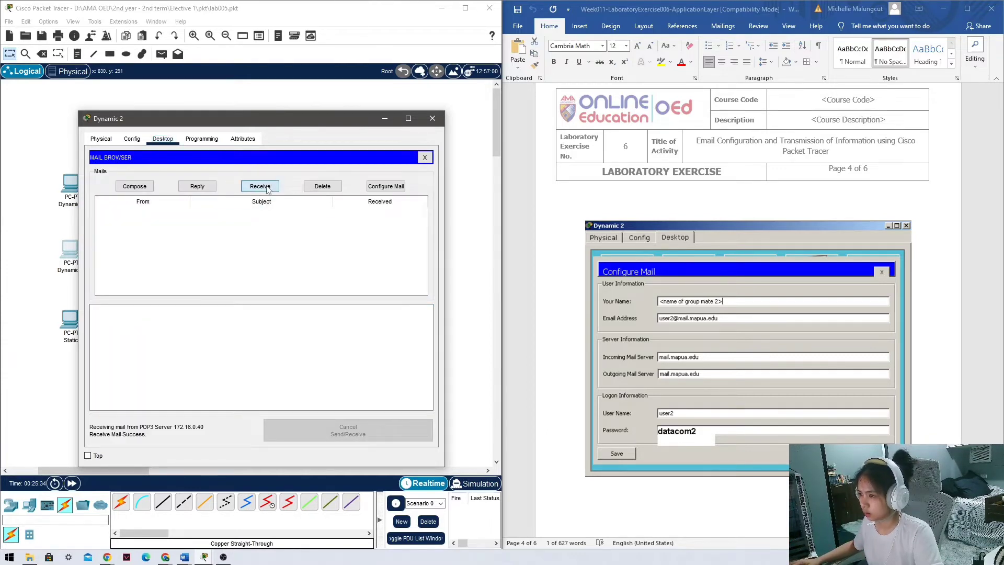
click(432, 119)
click(87, 317)
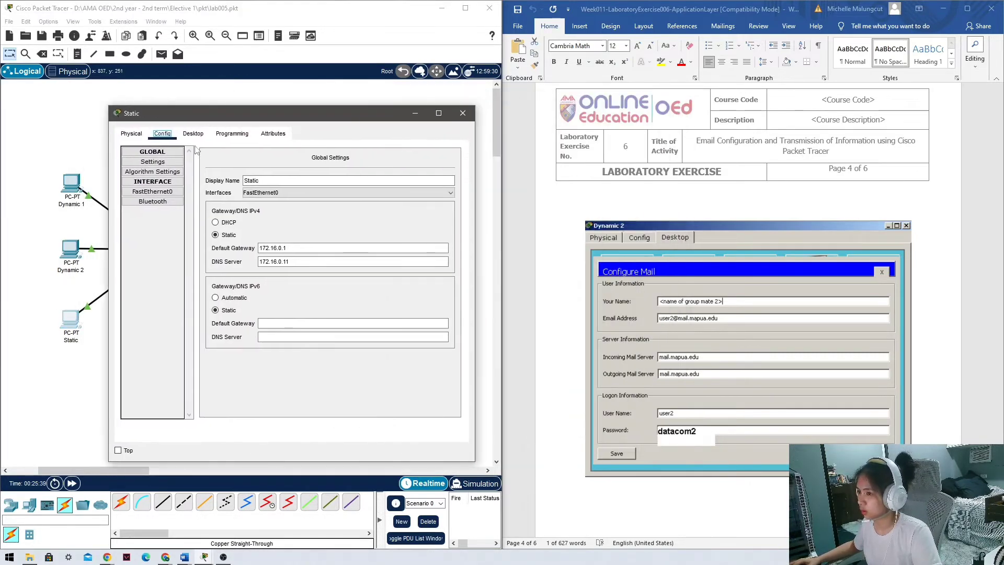
Open the Email app on the Static PC's desktop.
scroll(790, 337, down, 10)
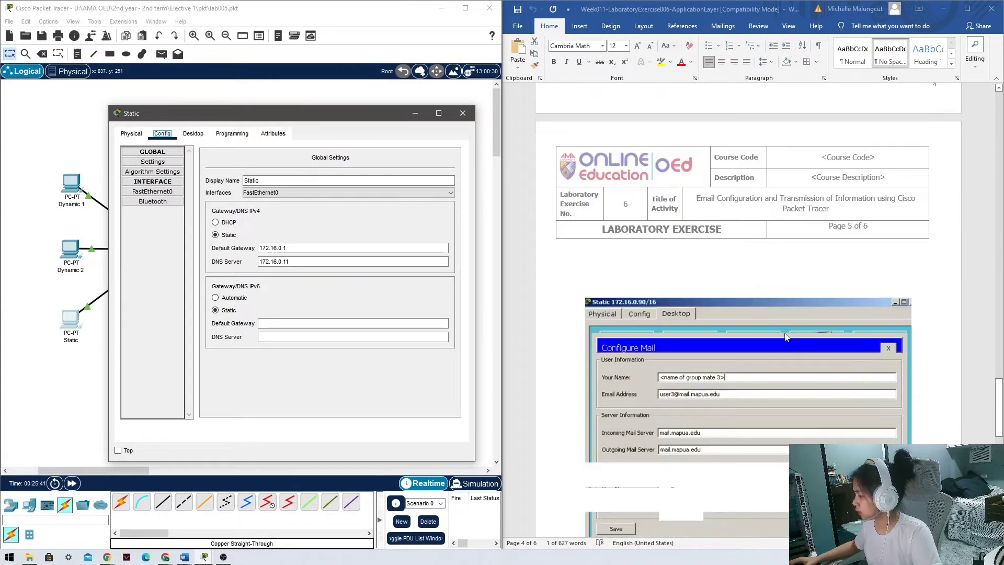
scroll(786, 337, down, 1)
click(193, 134)
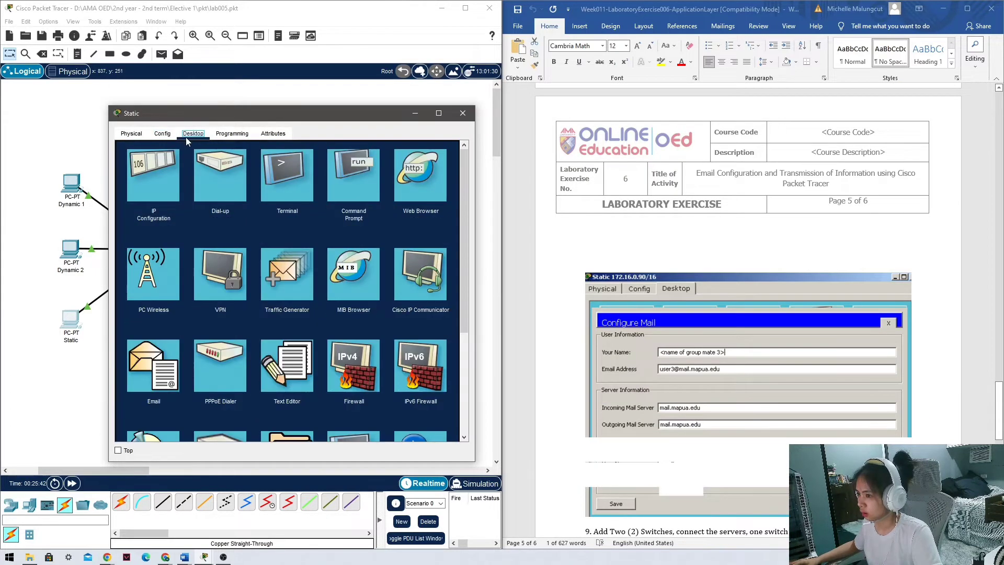
click(164, 375)
click(208, 179)
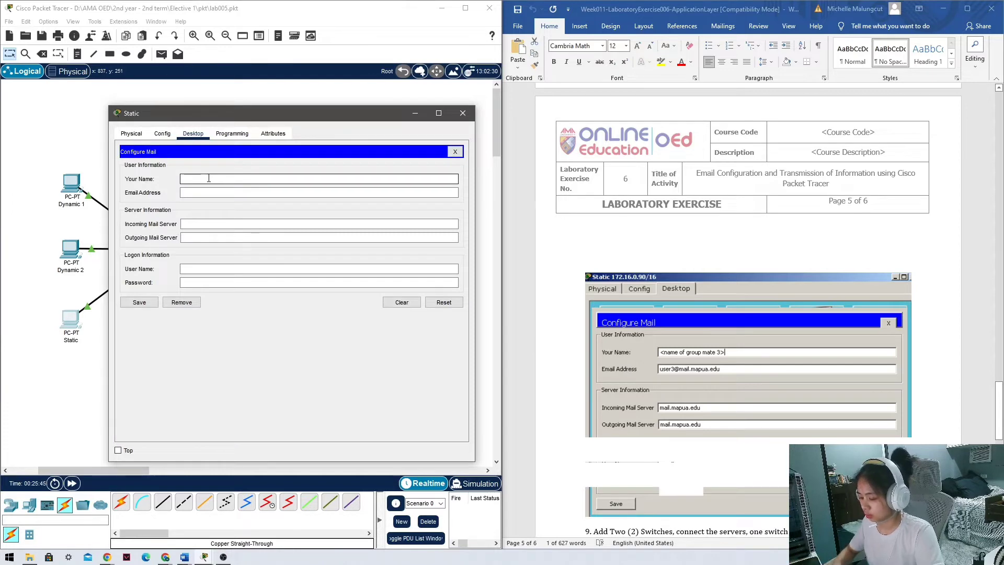
text(G)
key(BackSpace)
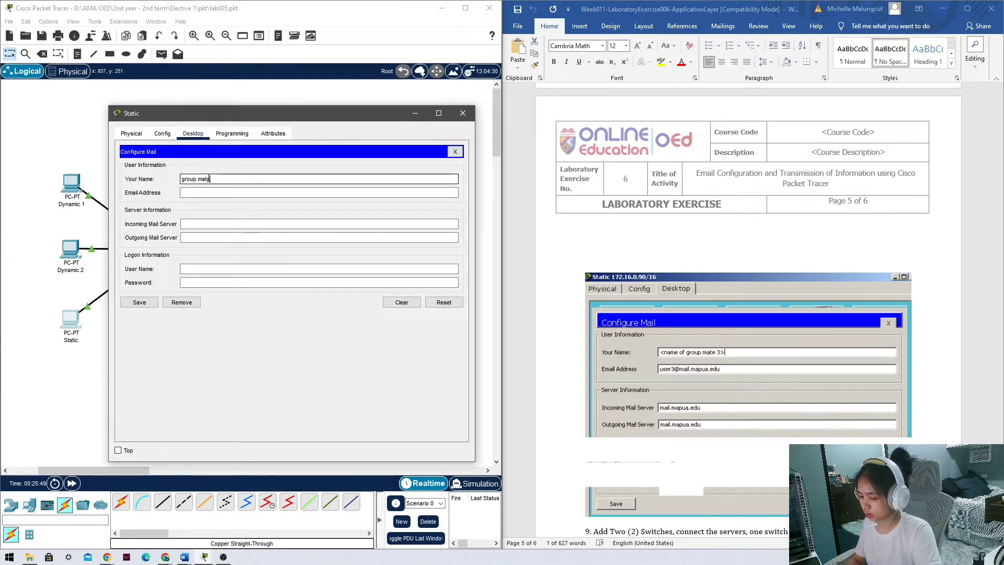
text(group mate 3)
key(Tab)
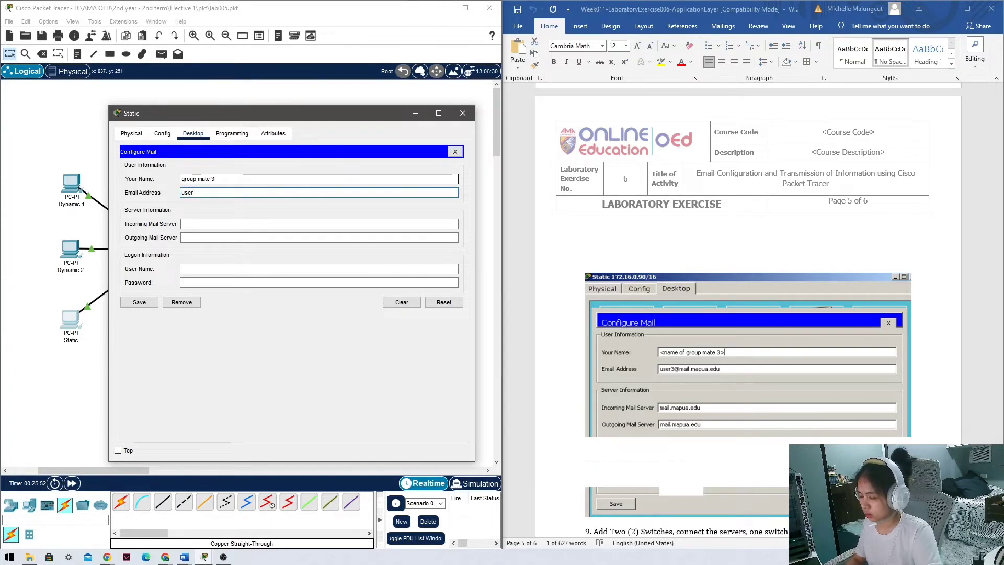
text(user3@mai)
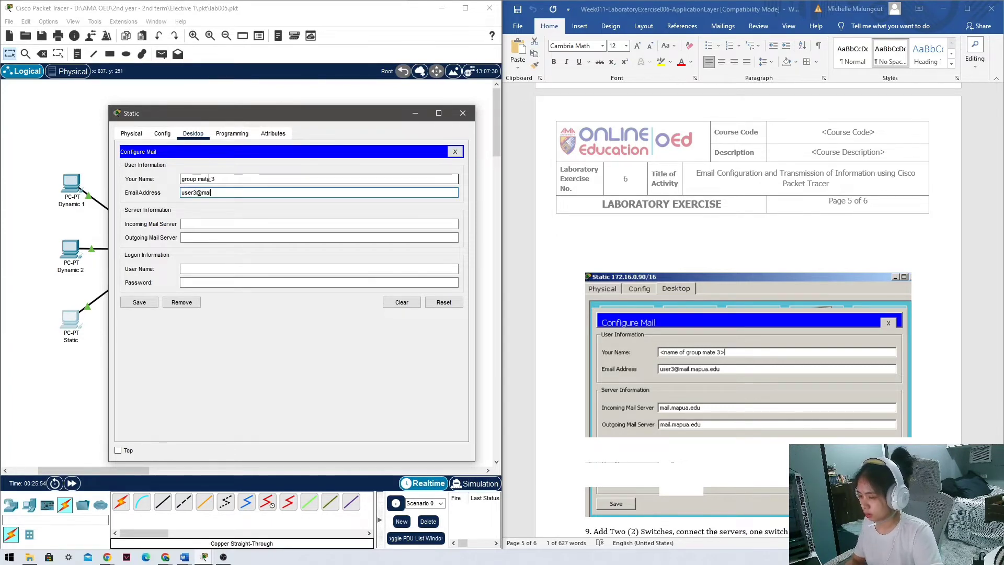
text(l.cme)
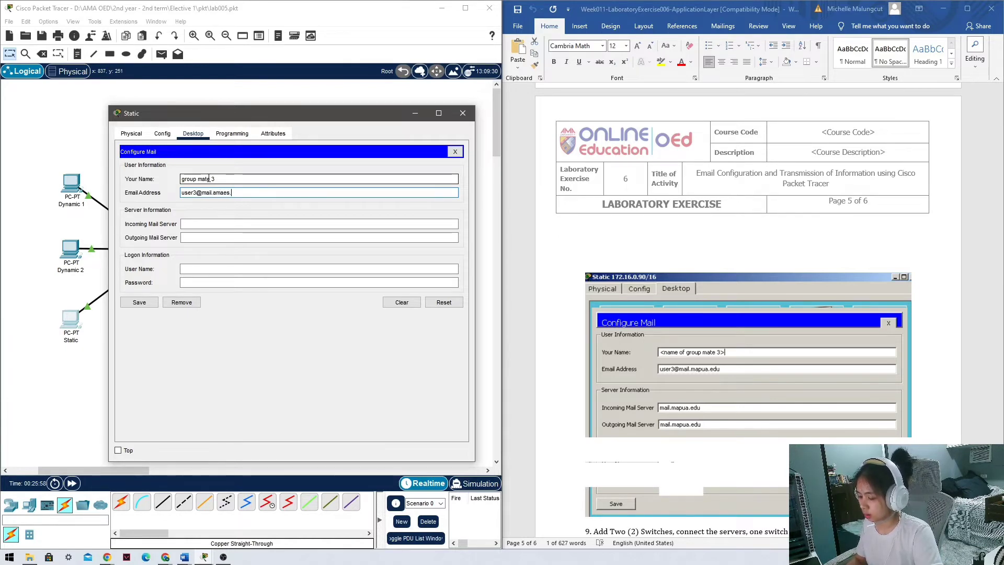
text(s.edu)
Set servers to 172.16.0.40, user name User3 and the account password, then save.
key(Tab)
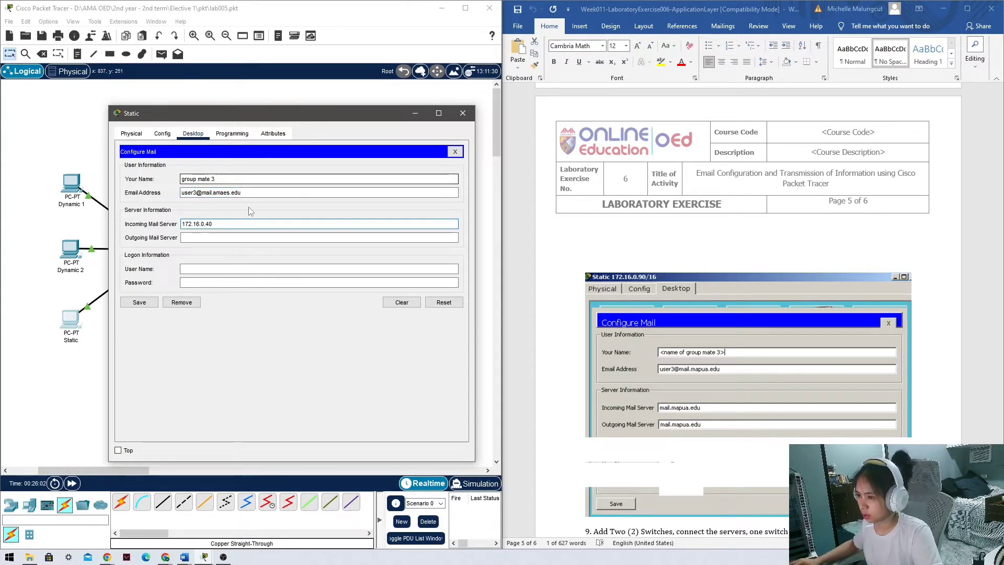
click(258, 237)
key(ctrl+v)
click(237, 268)
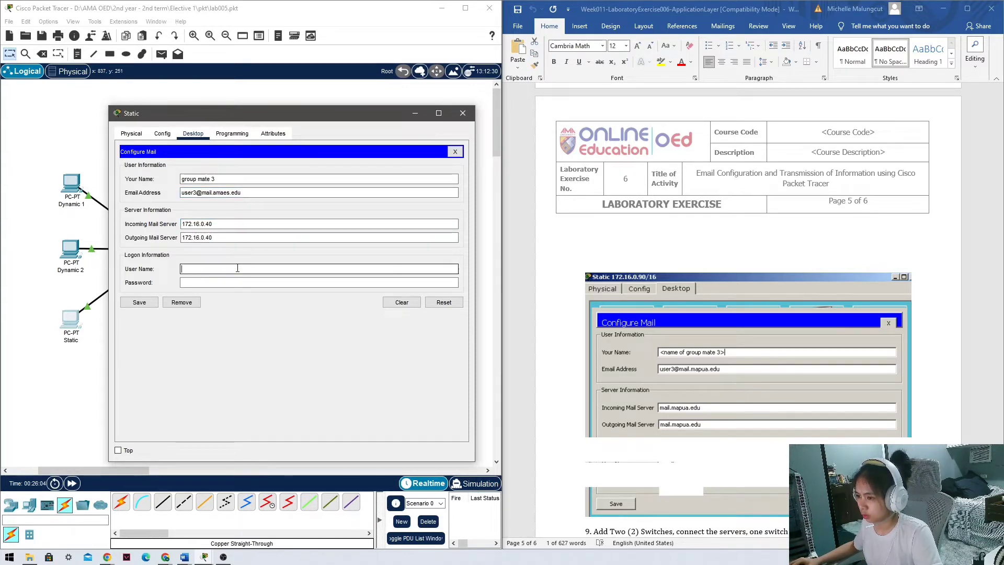
text(User3)
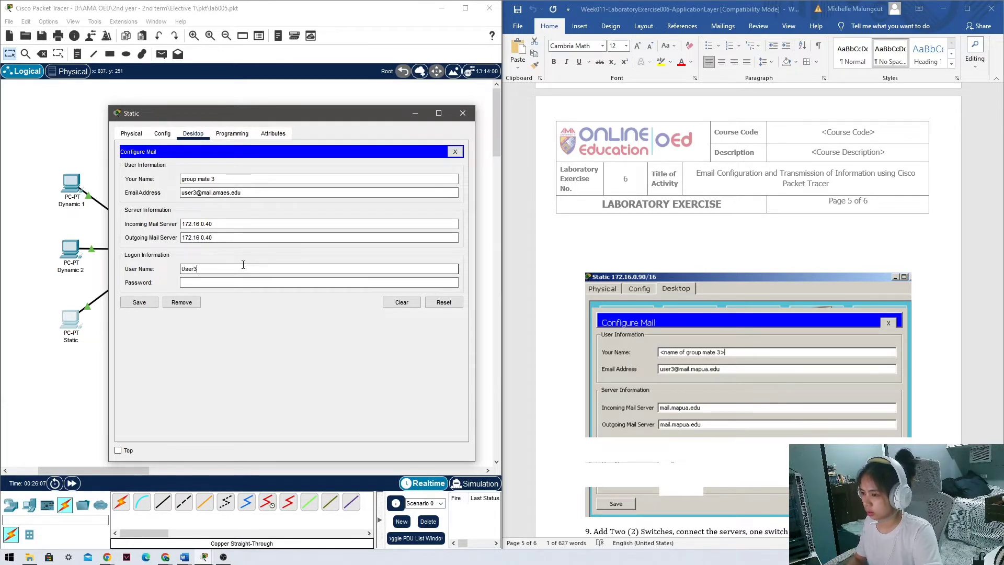
key(Tab)
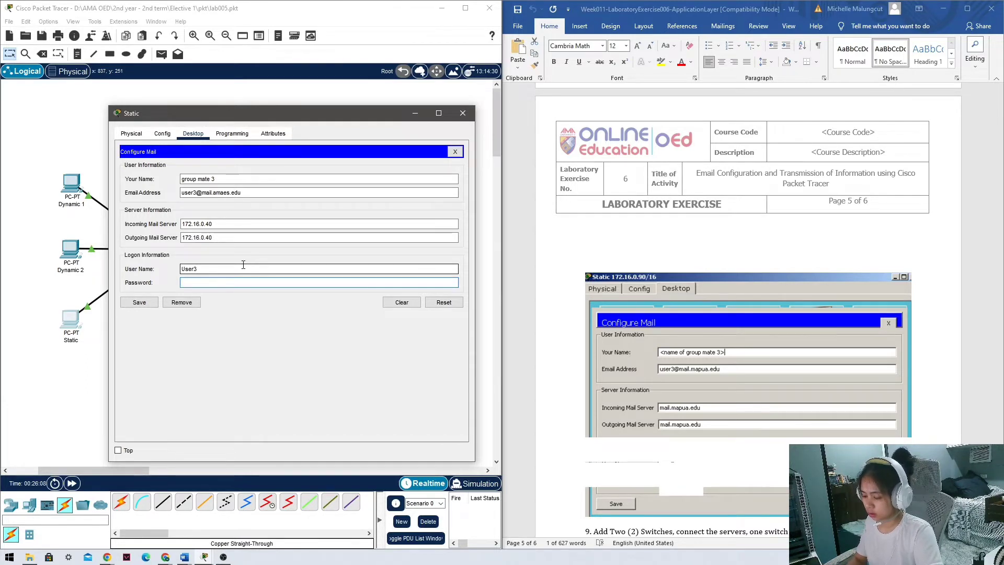
text(•••)
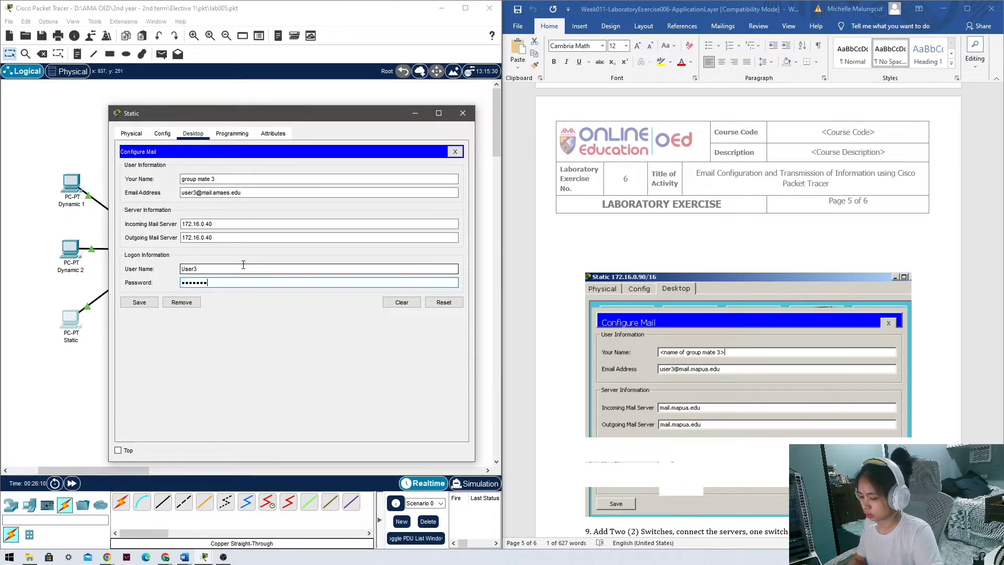
click(142, 304)
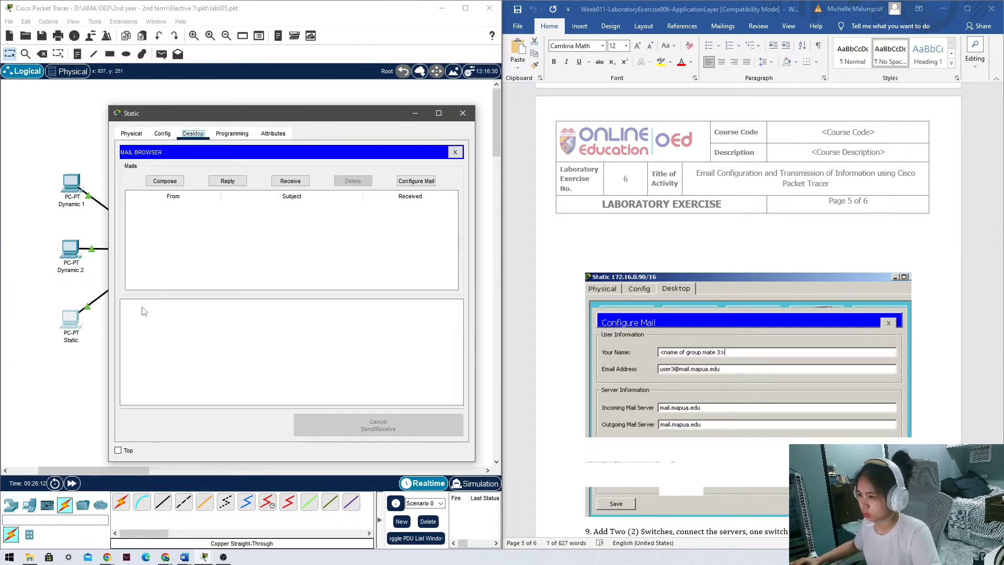
Receive mail on the Static PC from 172.16.0.40 and close its window.
click(289, 179)
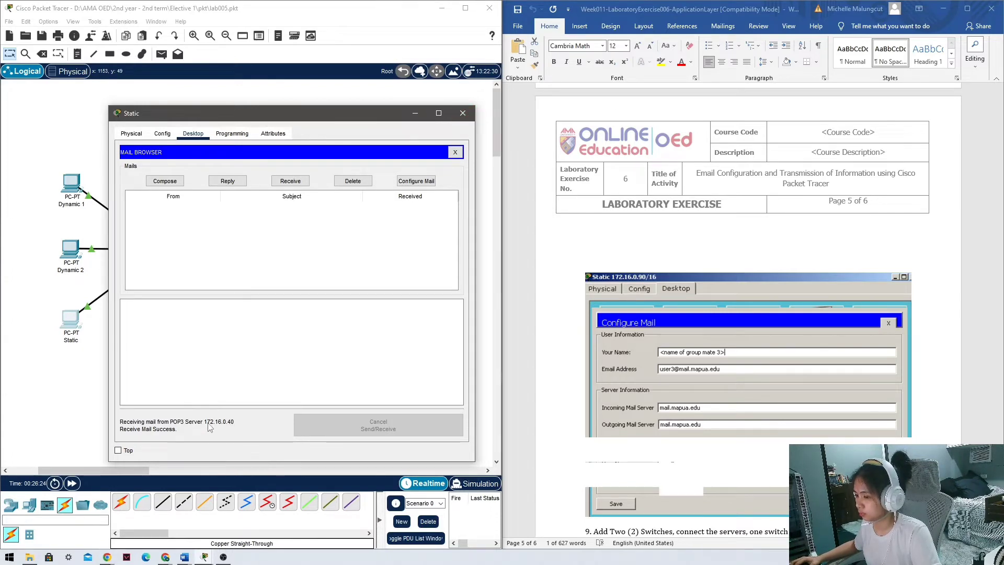
click(462, 113)
scroll(620, 269, down, 3)
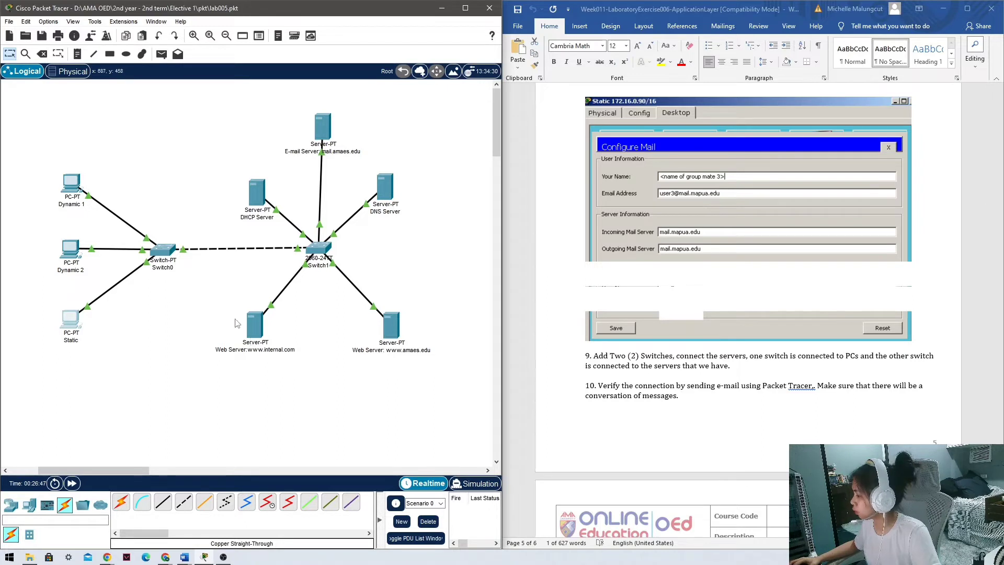
scroll(686, 294, down, 4)
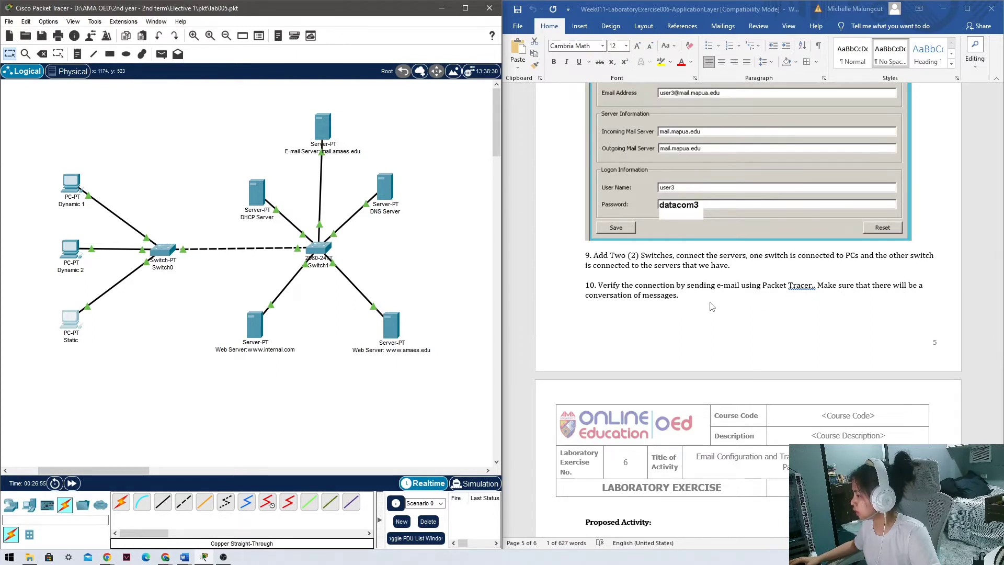
click(76, 188)
drag(463, 99, 318, 102)
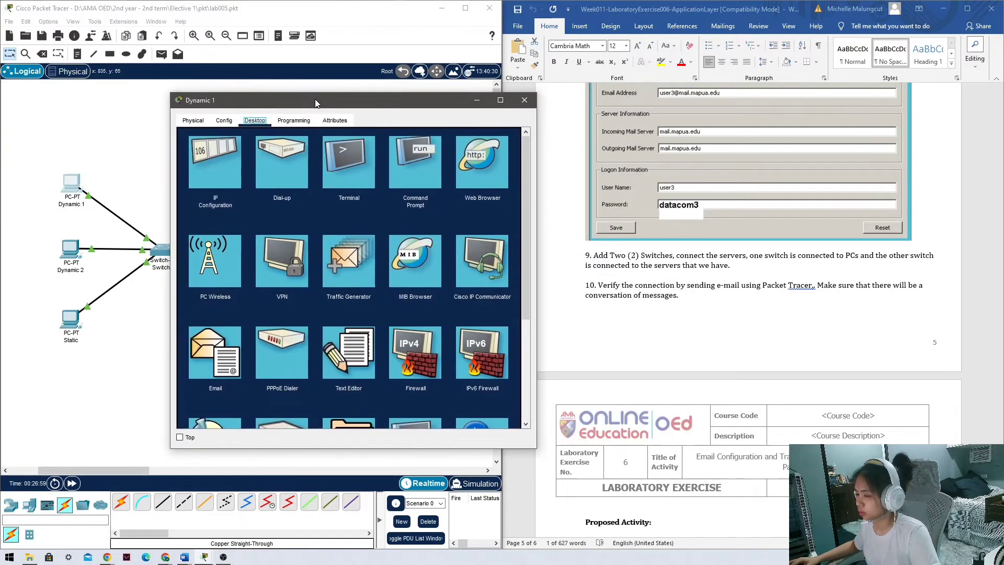
click(232, 338)
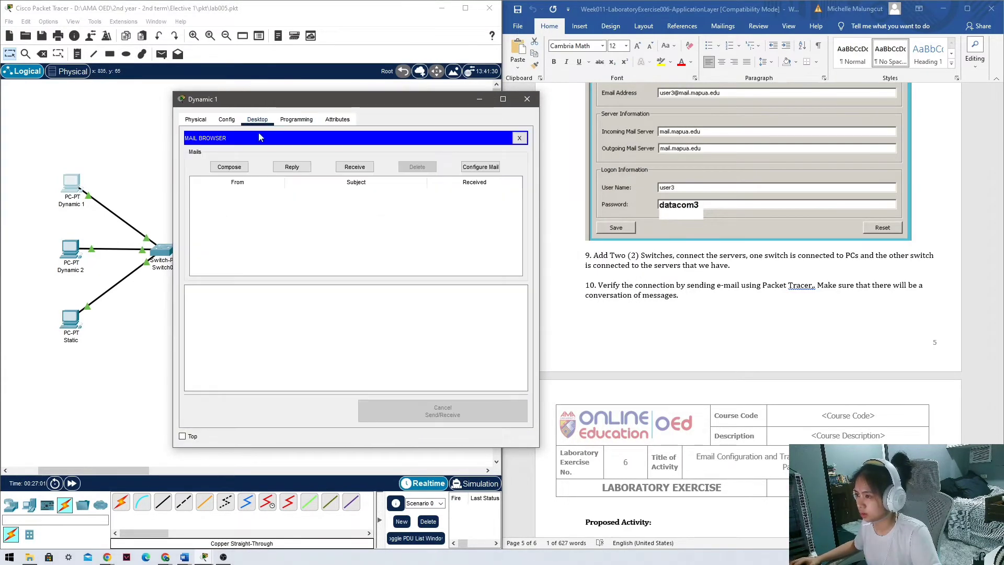
click(479, 167)
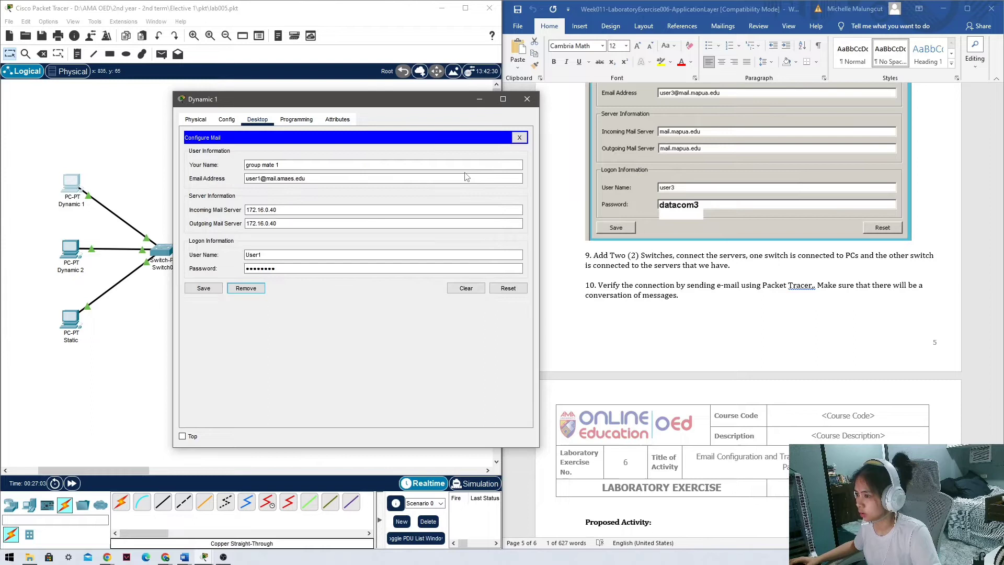
triple_click(329, 178)
key(ctrl+c)
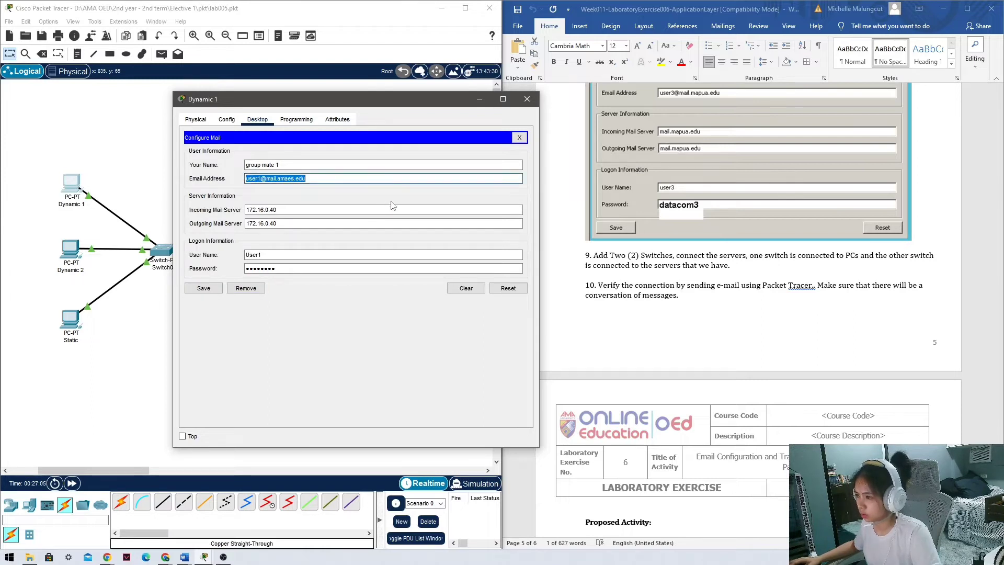
click(519, 137)
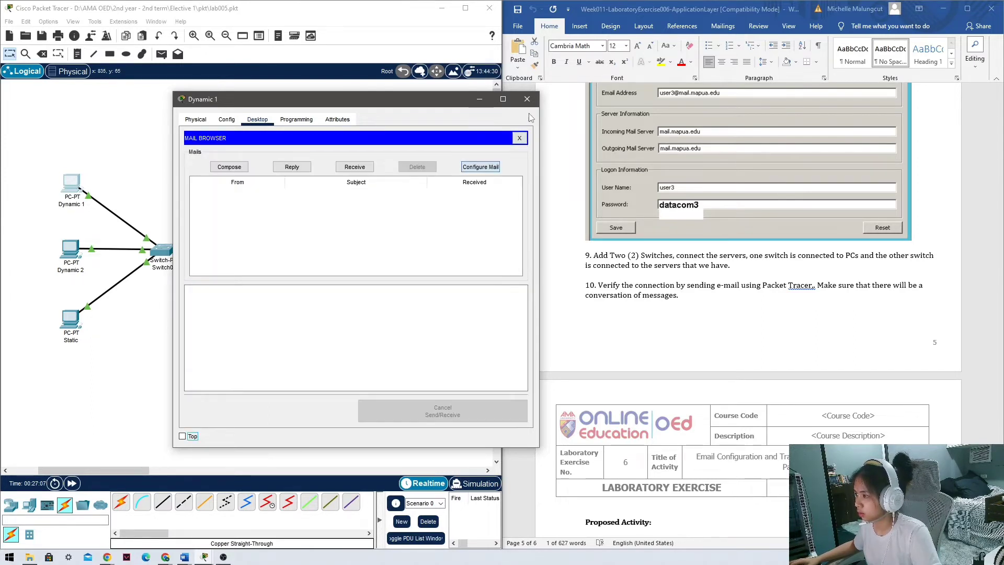
click(526, 99)
Start a new e-mail on Static addressed to Dynamic 1 with subject Hi.
click(73, 318)
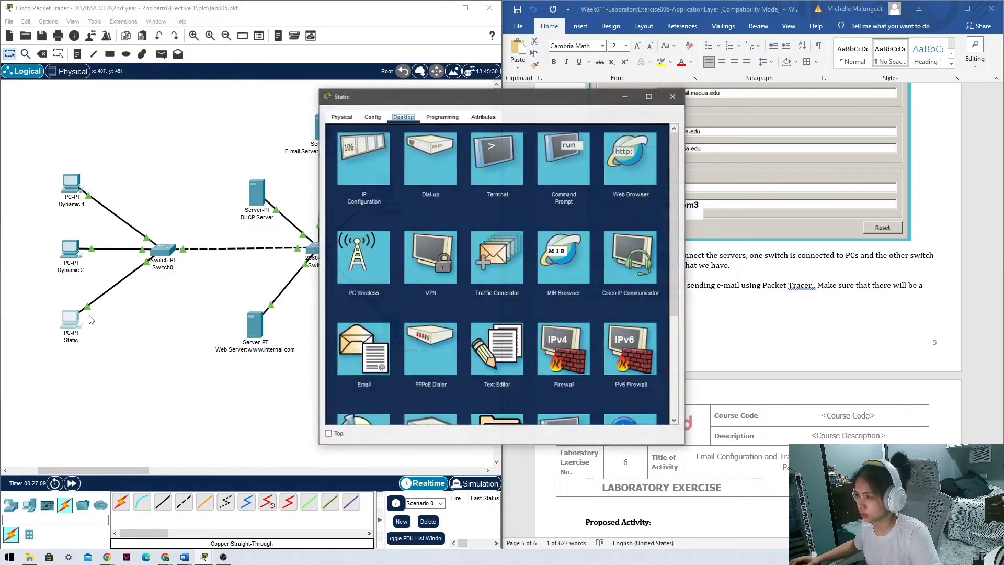
click(362, 356)
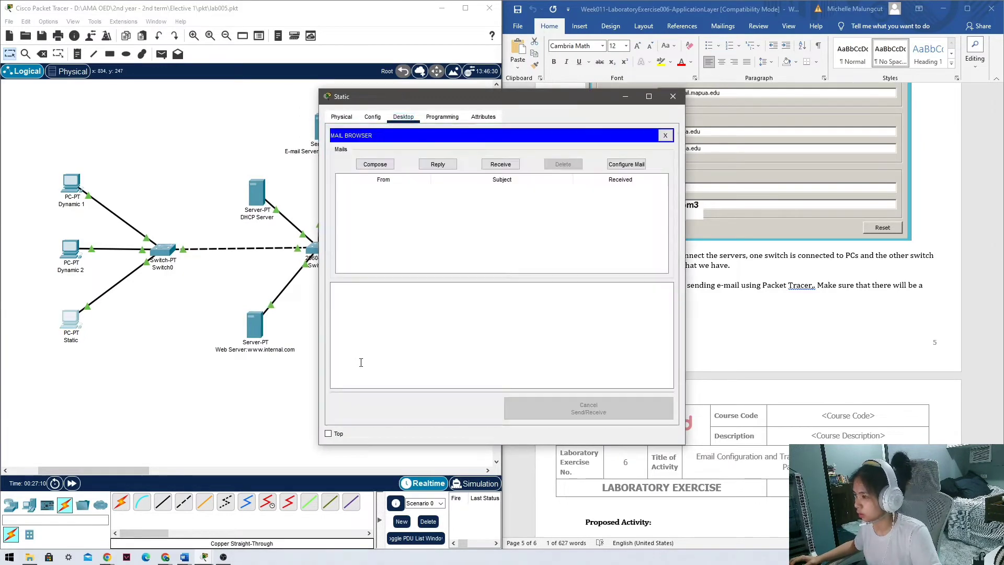
click(375, 164)
click(427, 152)
key(ctrl+v)
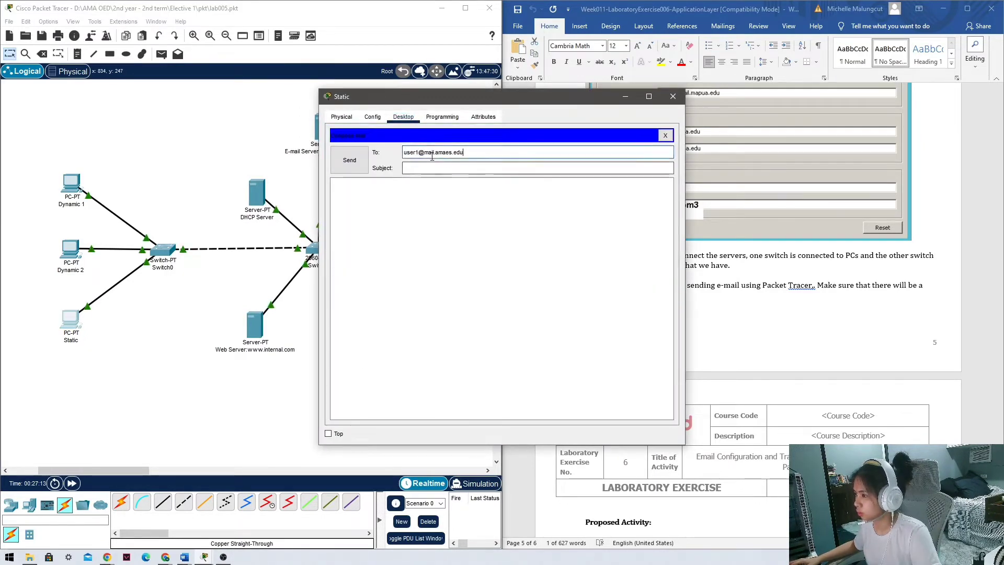
click(430, 168)
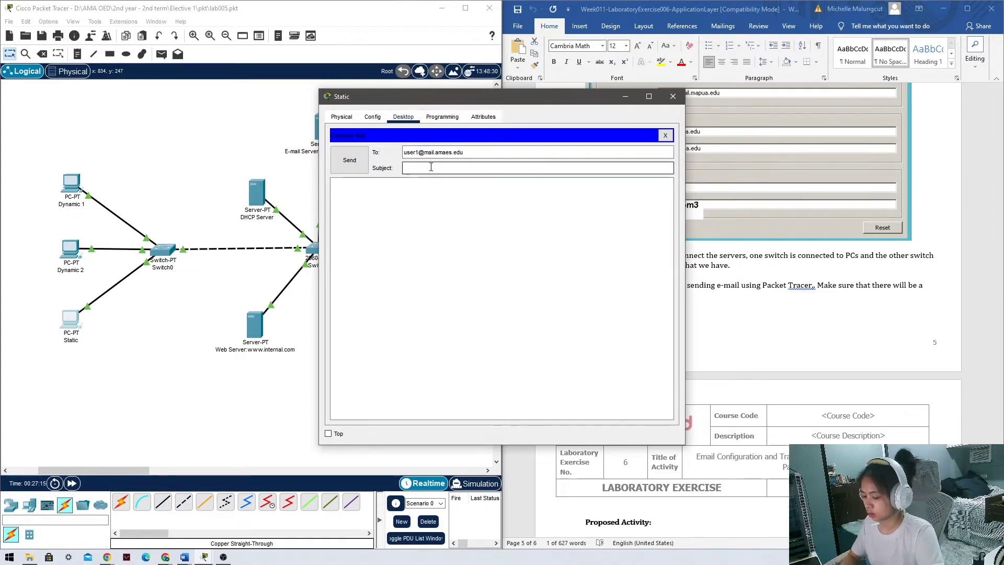
text(Hi)
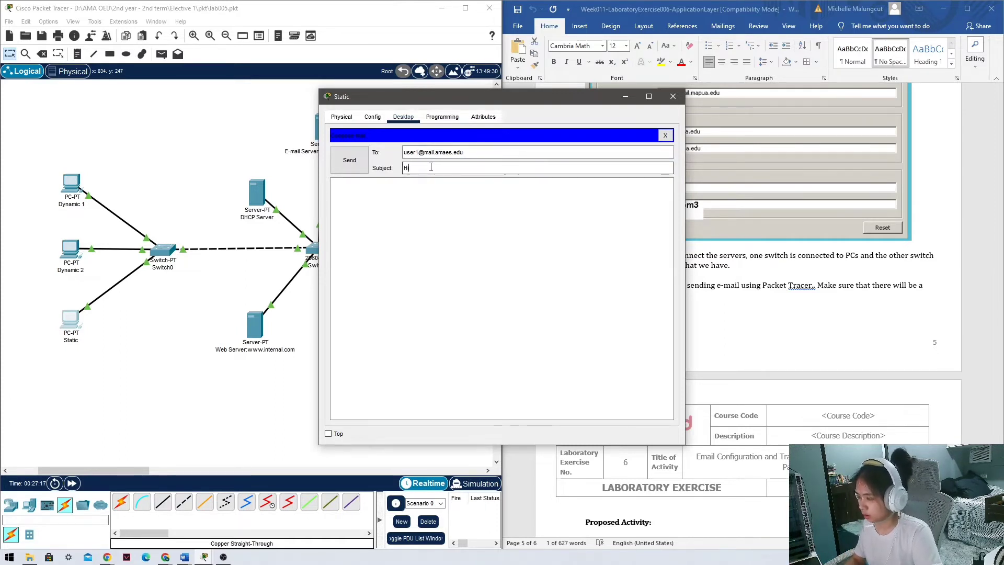
key(BackSpace)
key(BackSpace)
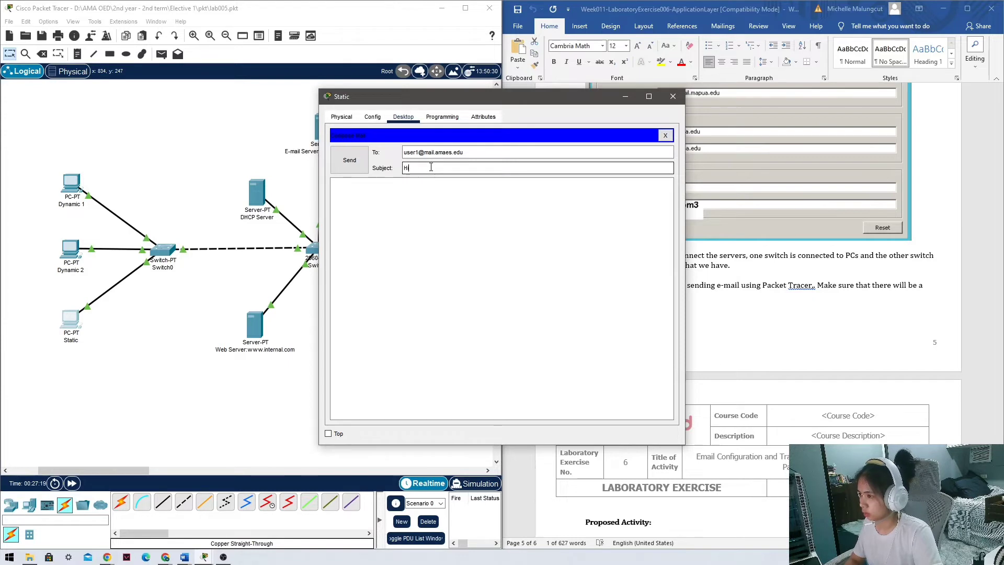
Write the body 'Hi there Dynamic 1, this is Static.' and send it.
click(424, 213)
text(H)
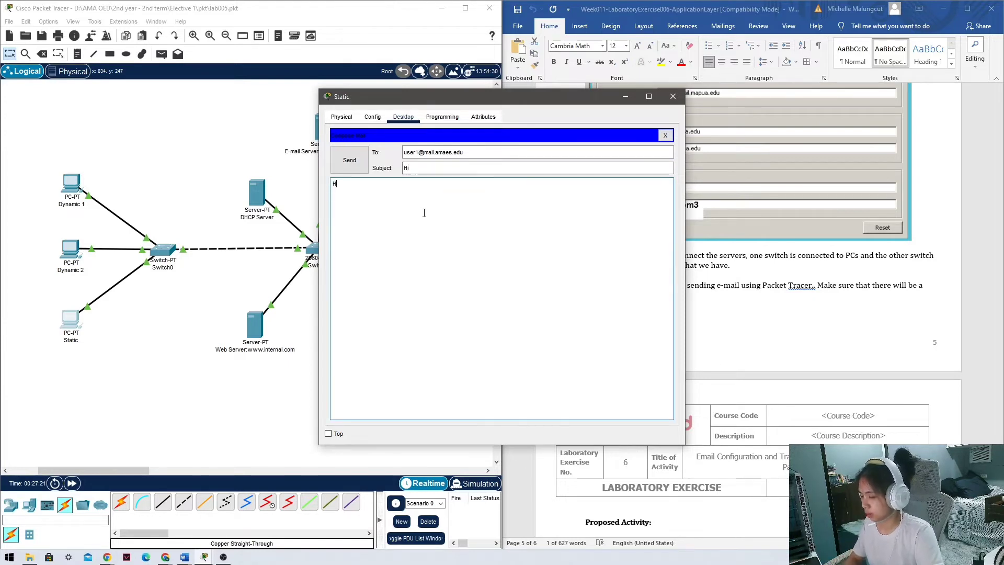
text(ii )
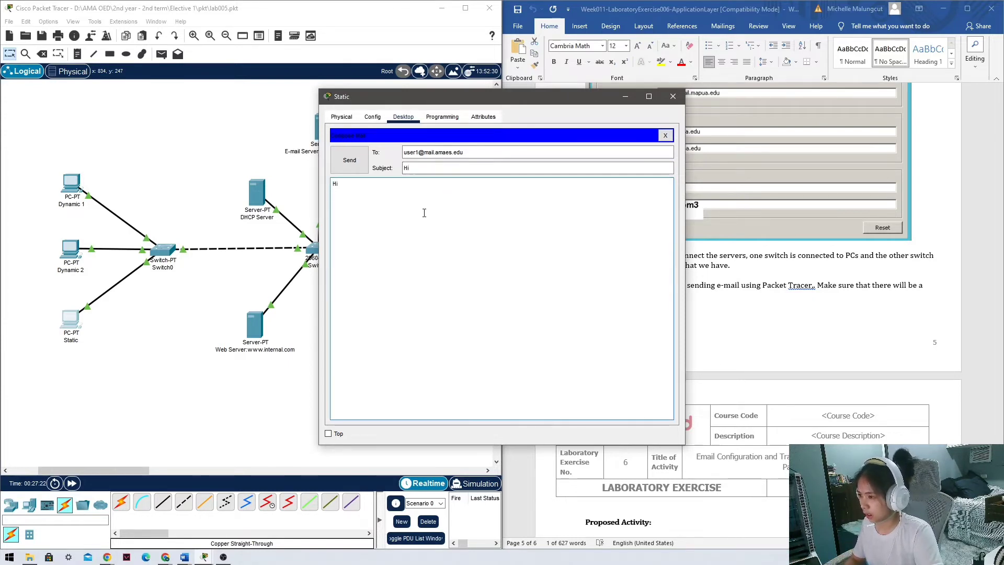
text(there )
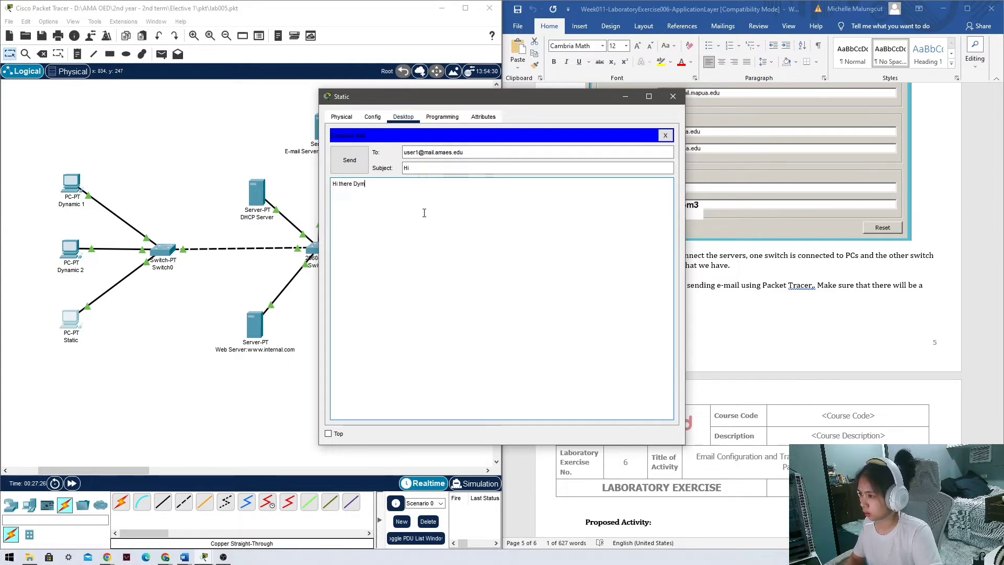
text(Dynamic)
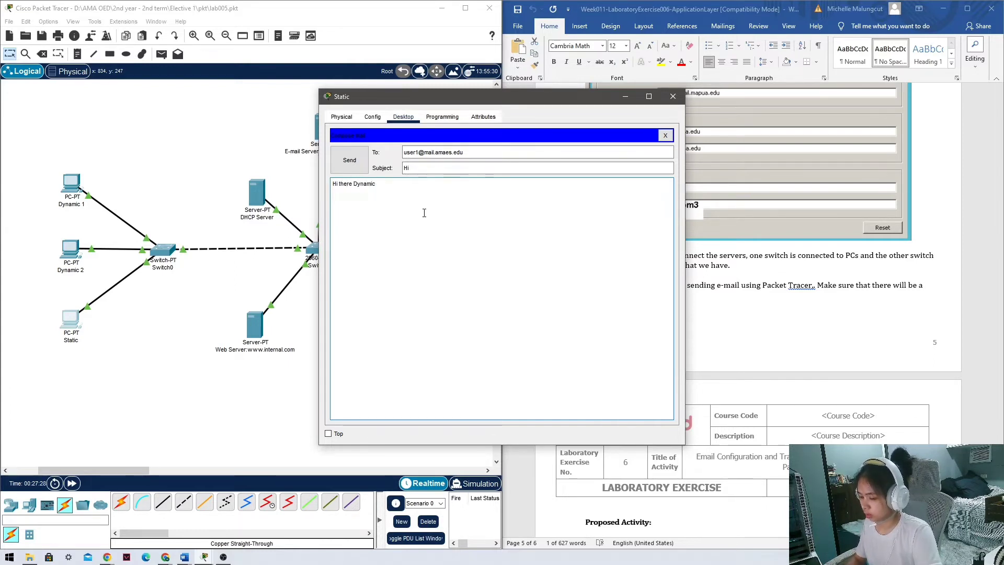
text( 1,)
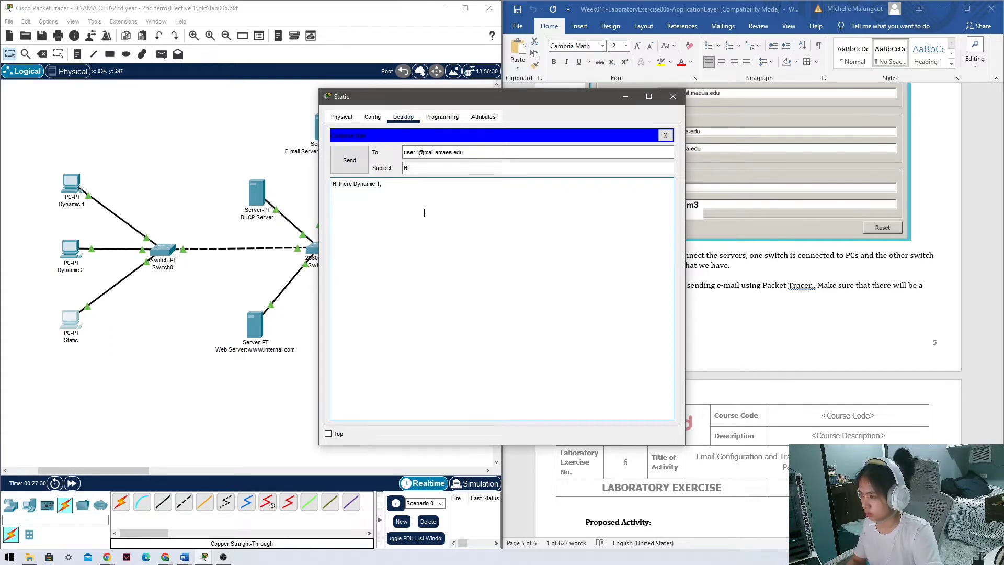
text( this is )
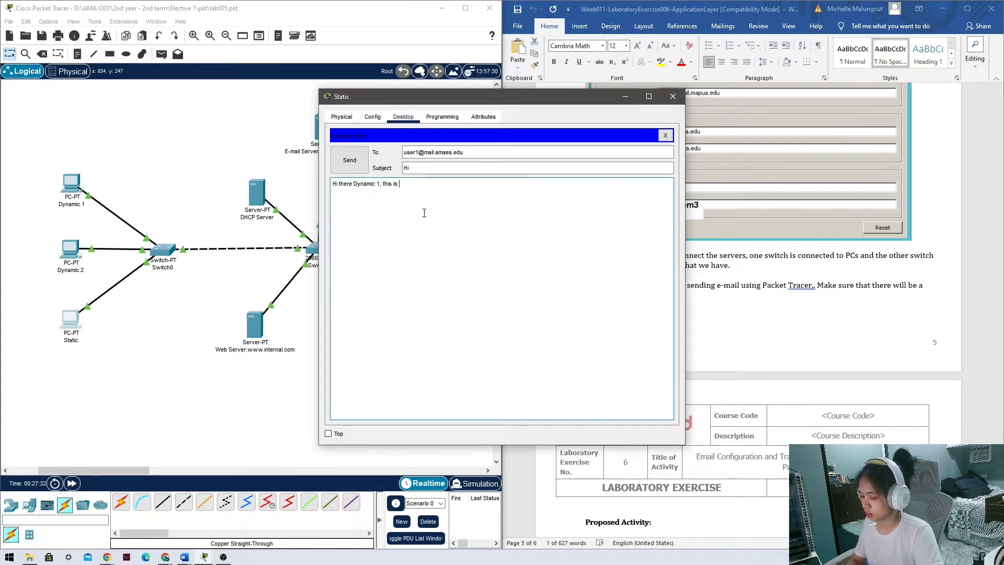
text(ST)
key(BackSpace)
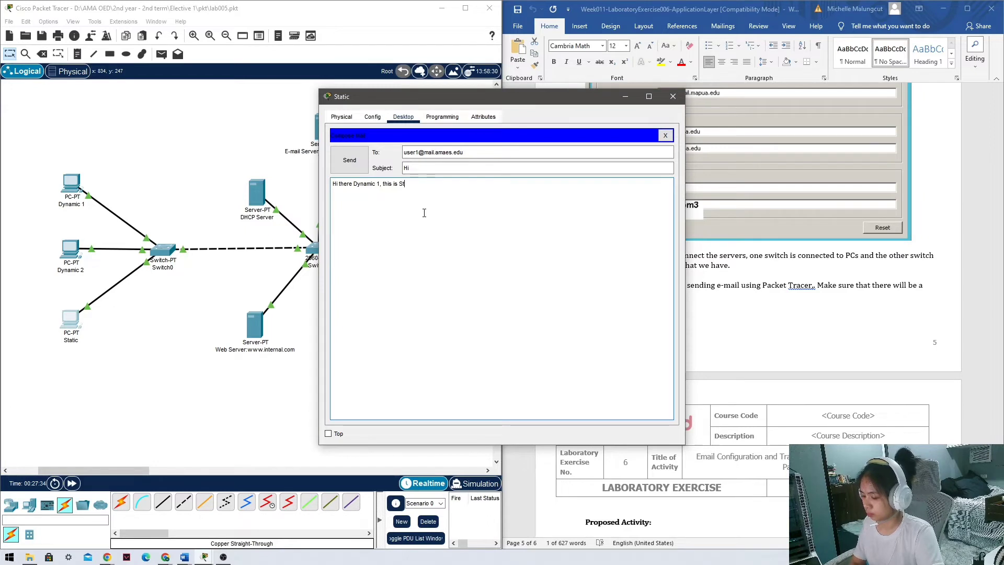
text(tatic)
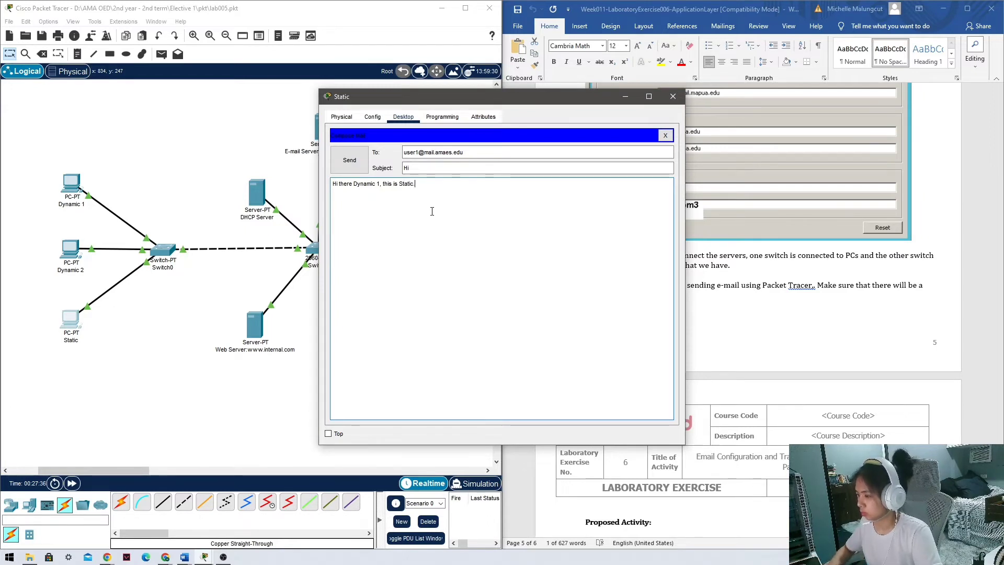
click(349, 162)
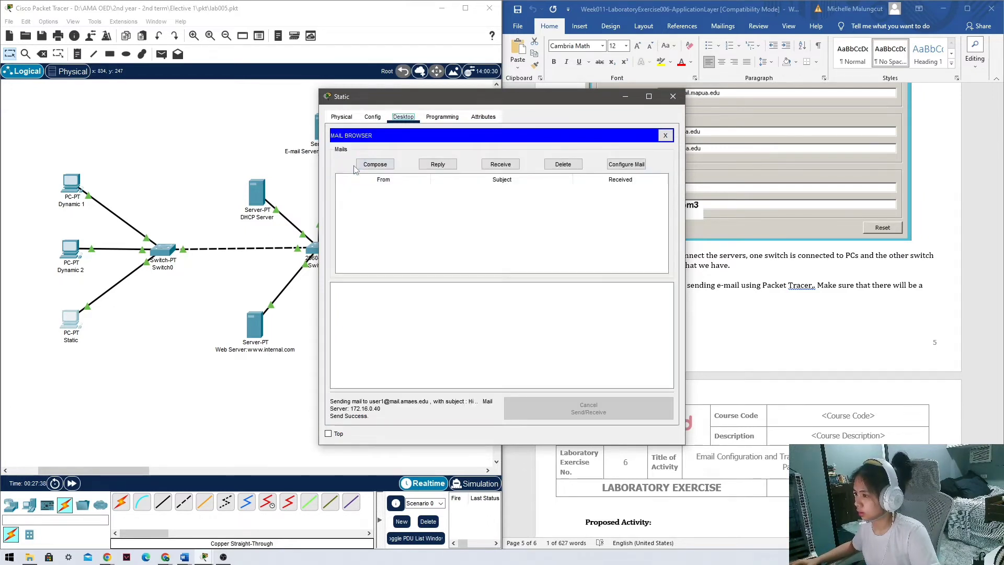
Receive mail on Dynamic 1 and open Static's 'Hi' message.
click(673, 96)
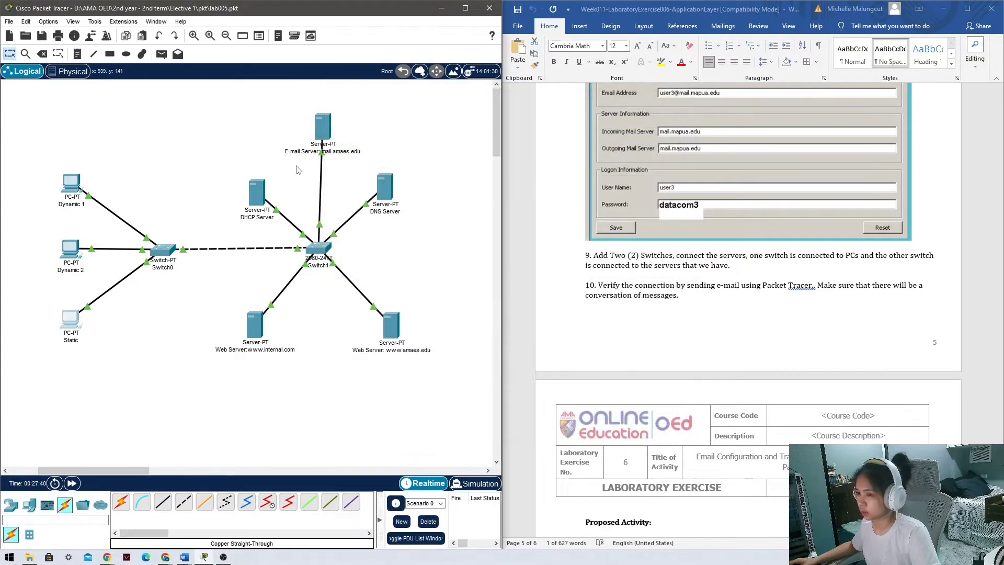
click(71, 187)
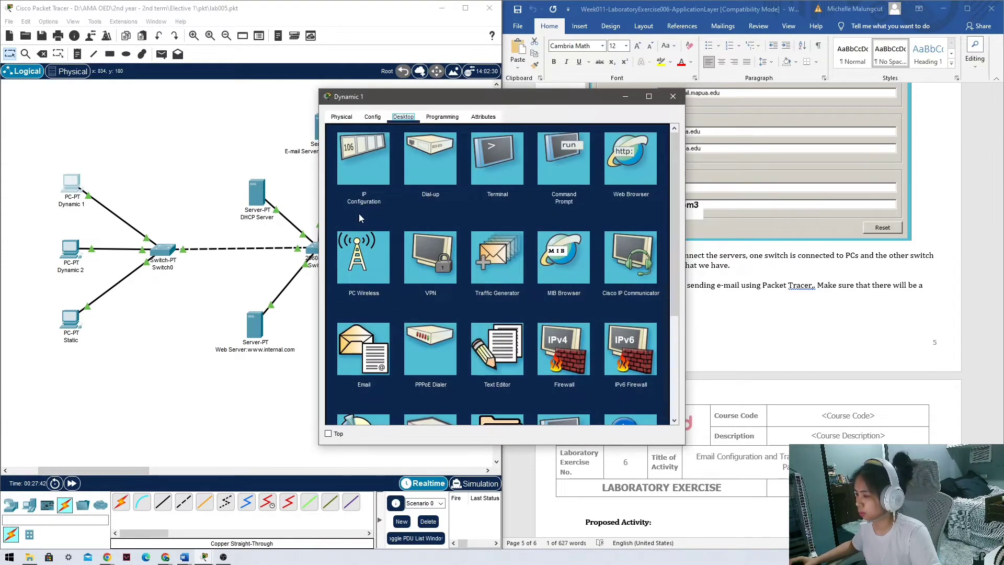
click(363, 348)
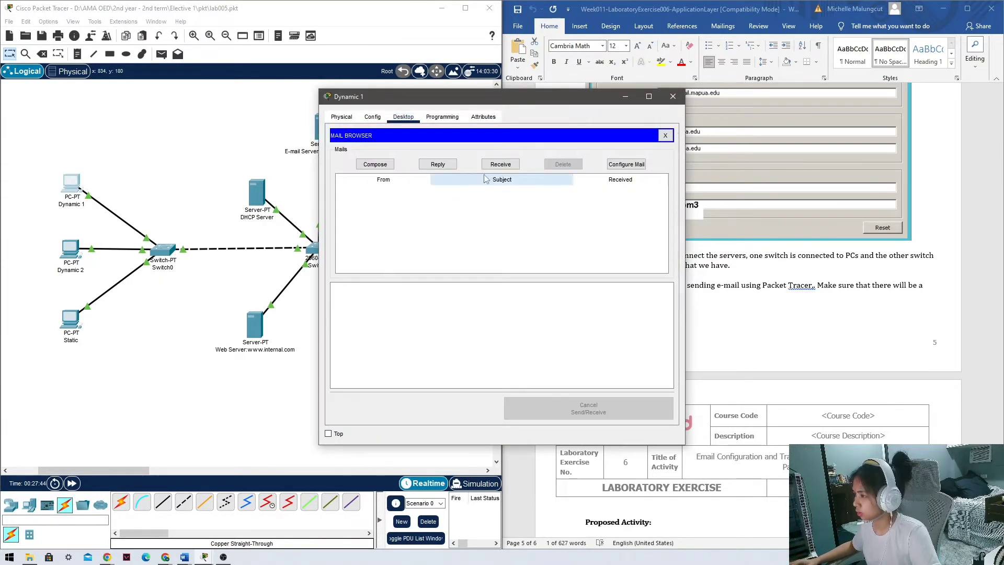
click(499, 165)
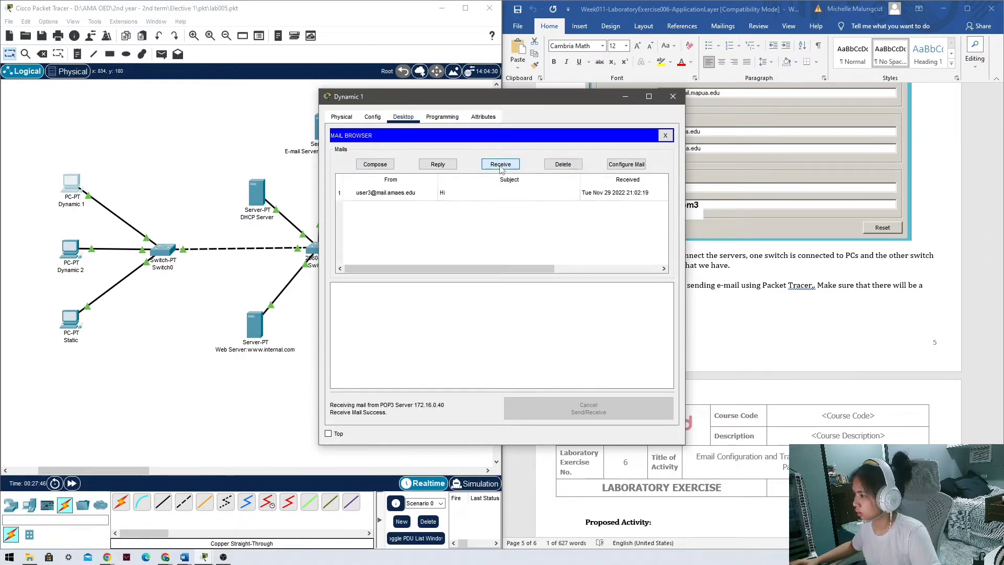
click(469, 193)
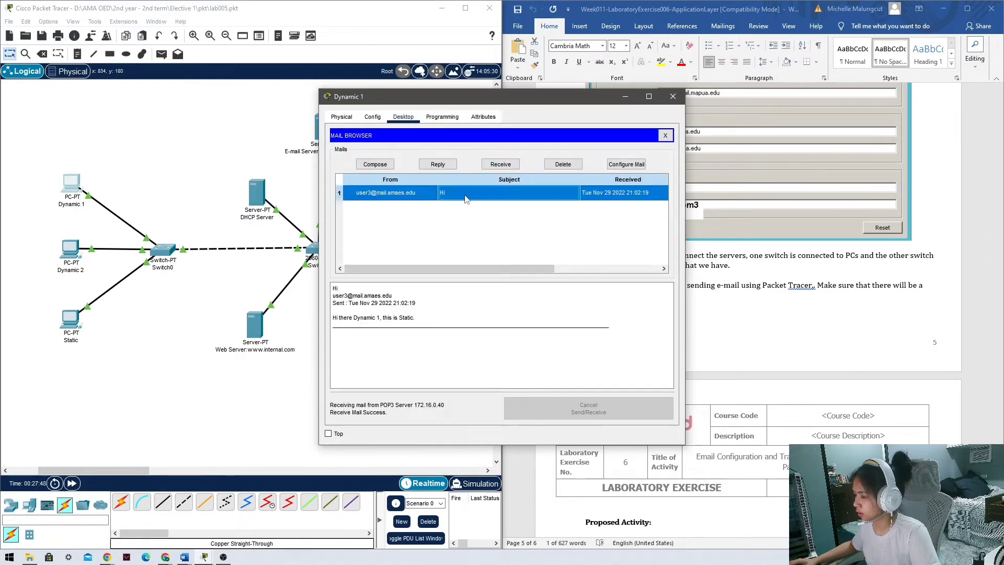
Reply to Static with 'Hi Static, how are you?' and send it.
click(438, 164)
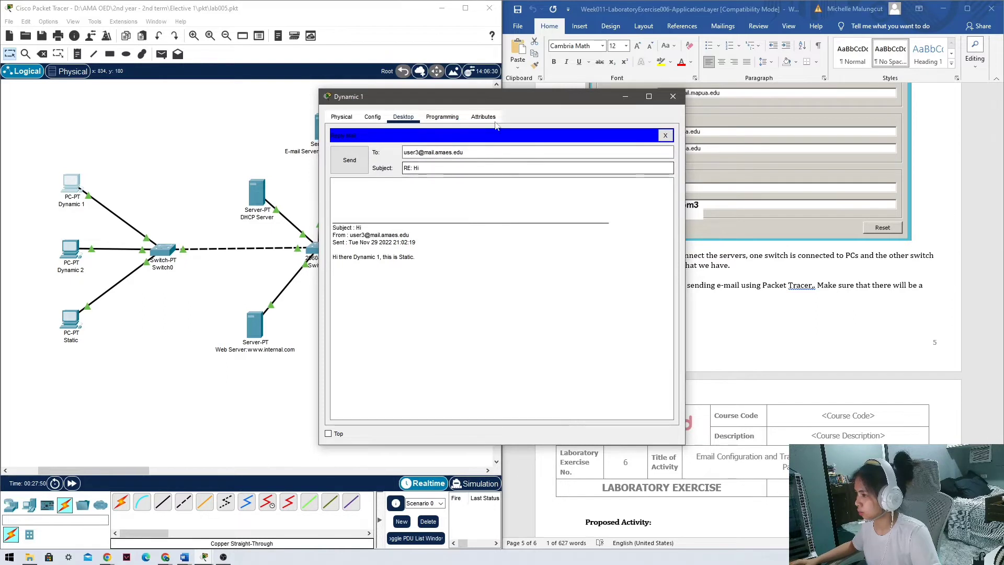
drag(532, 101, 384, 115)
click(279, 210)
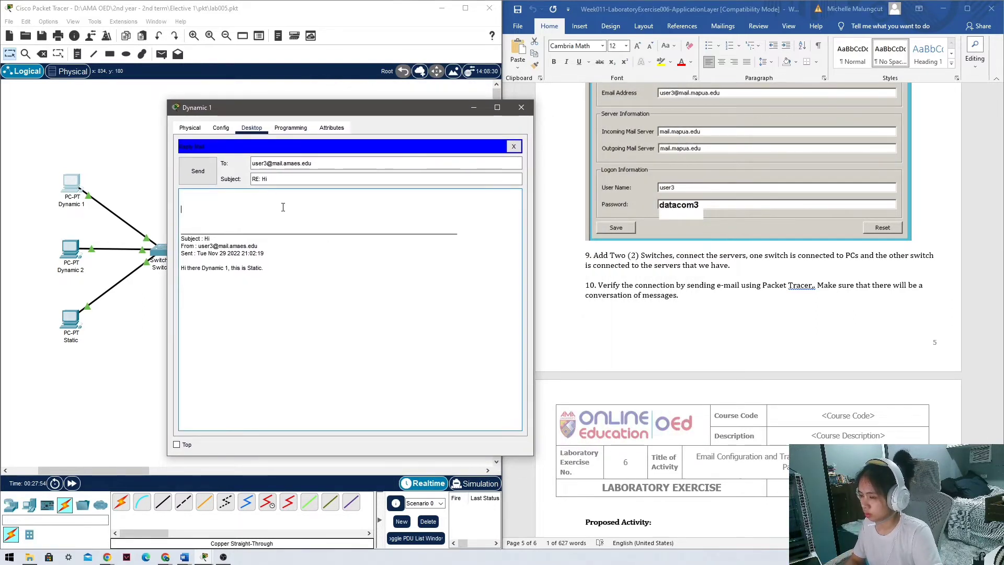
text(Hi )
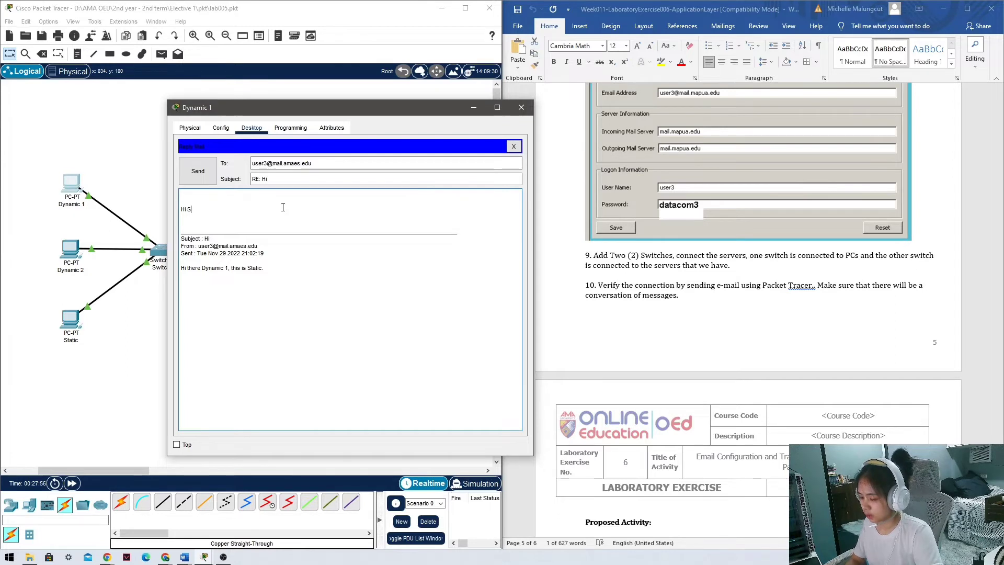
text(Static, h)
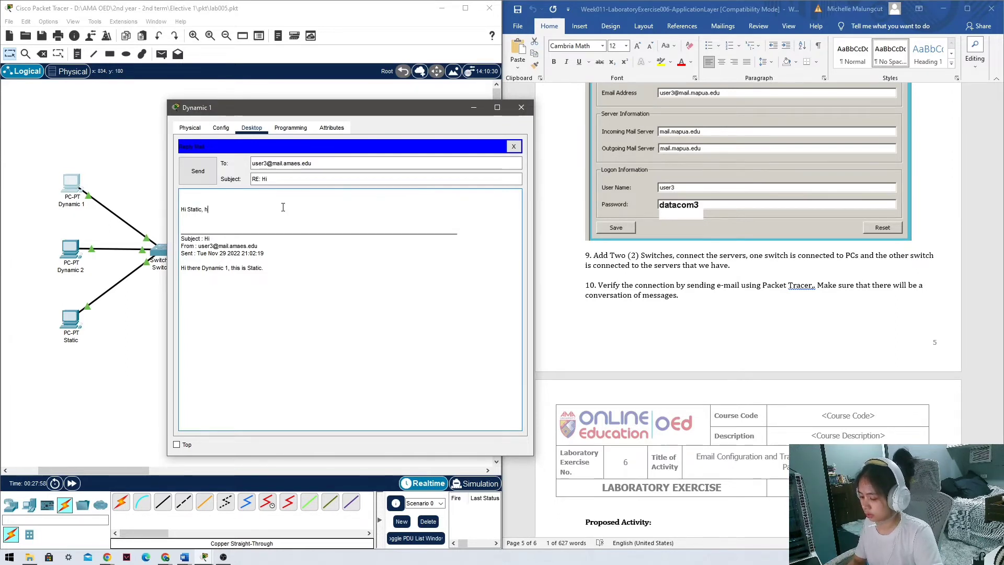
text(ow are you)
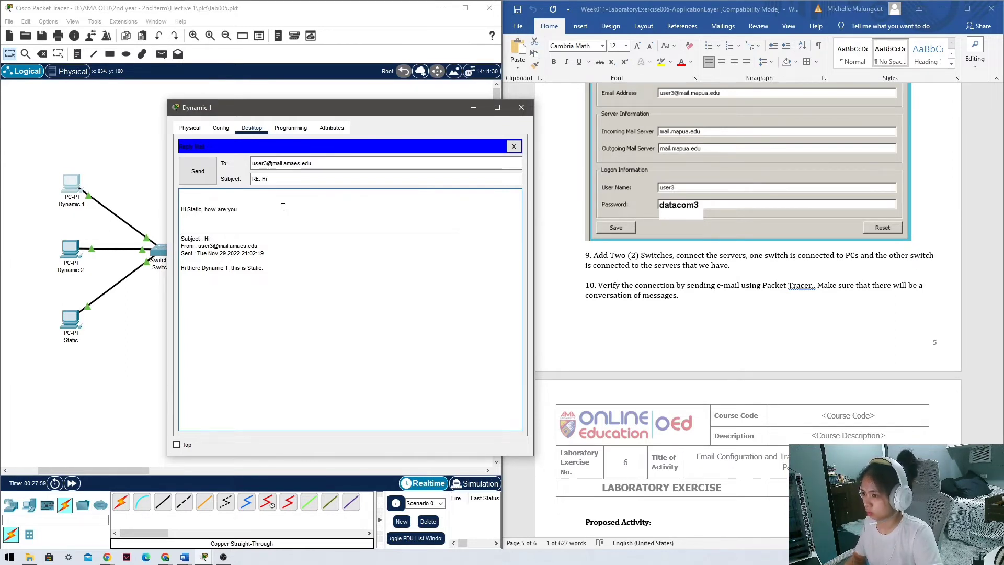
text(?)
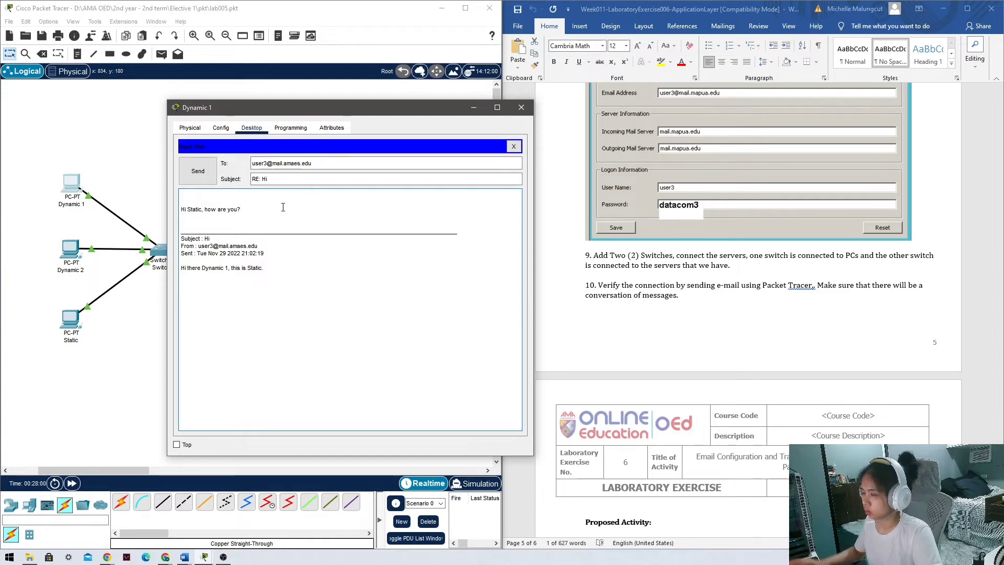
click(198, 171)
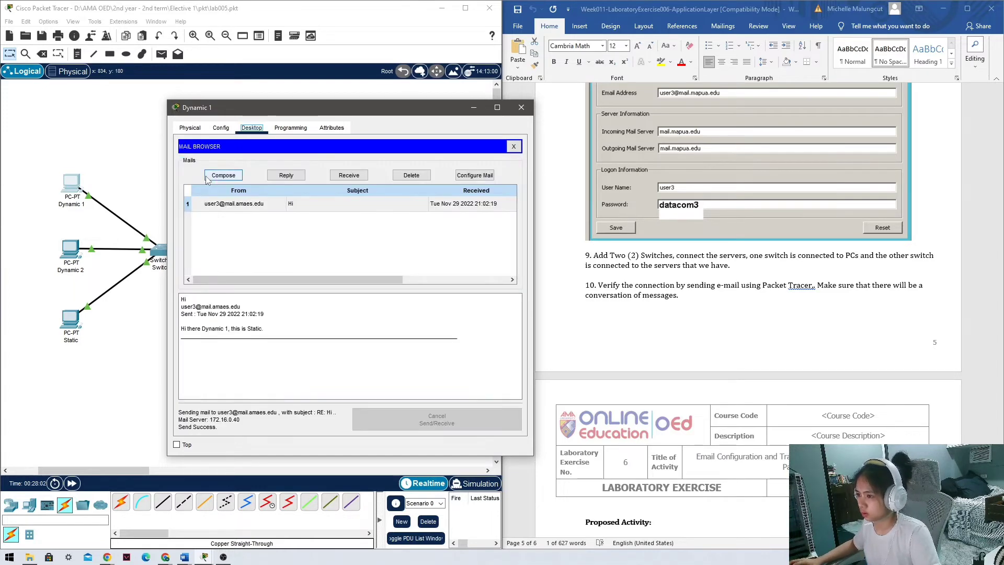
Receive mail on Static and read Dynamic 1's 'RE: Hi' reply.
click(521, 110)
click(71, 319)
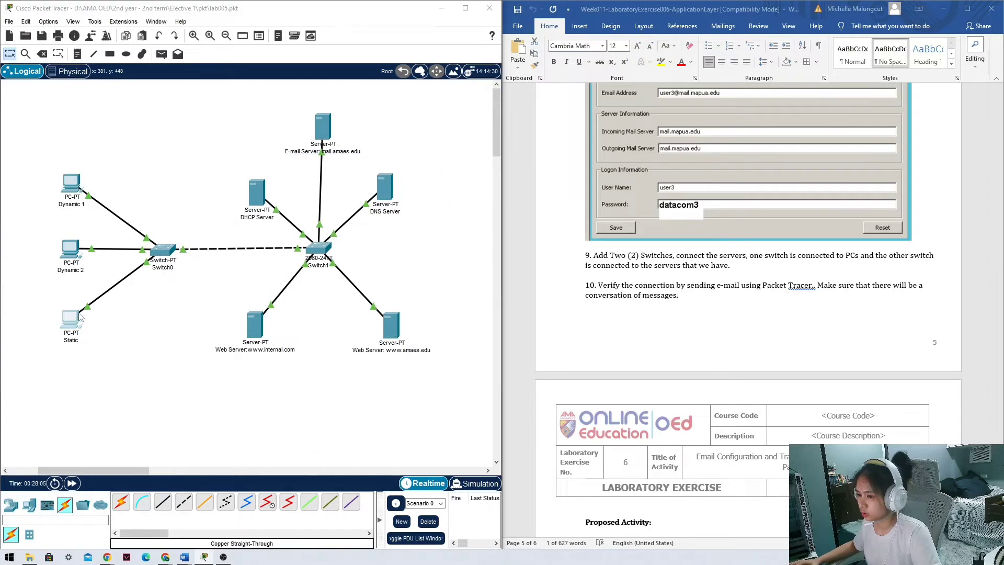
click(368, 339)
click(500, 165)
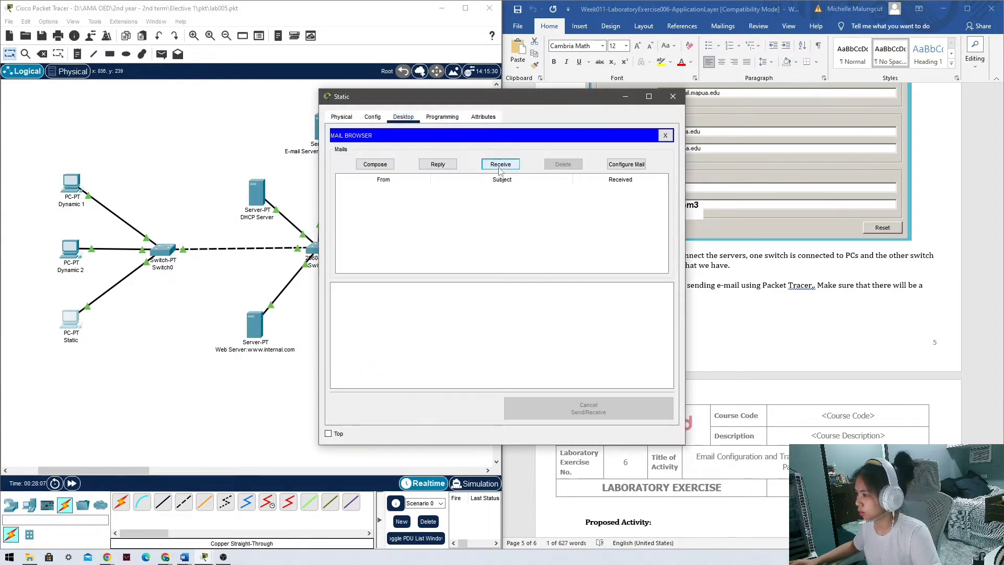
click(462, 194)
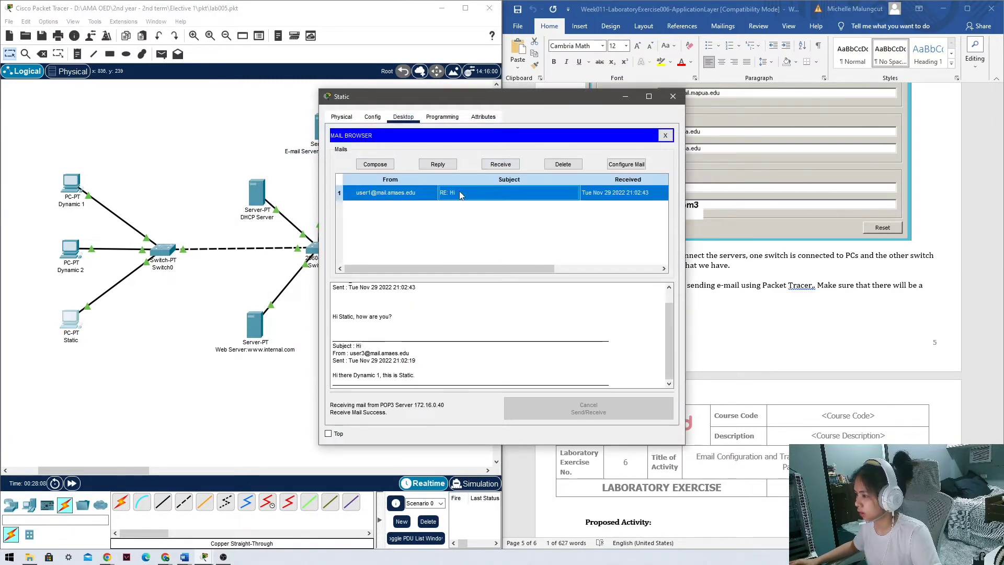
drag(392, 317, 326, 285)
click(386, 317)
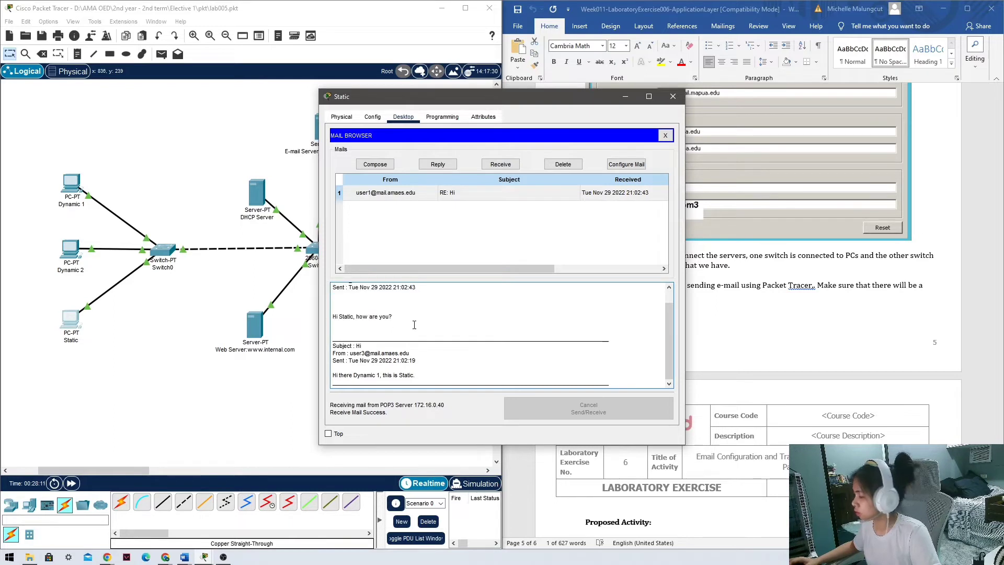
drag(497, 102, 310, 79)
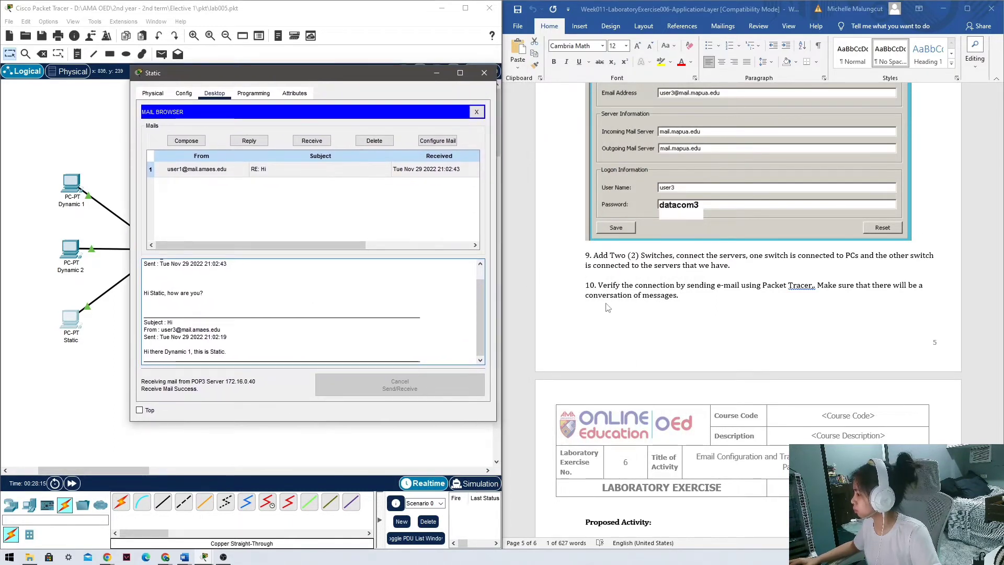
scroll(719, 290, down, 3)
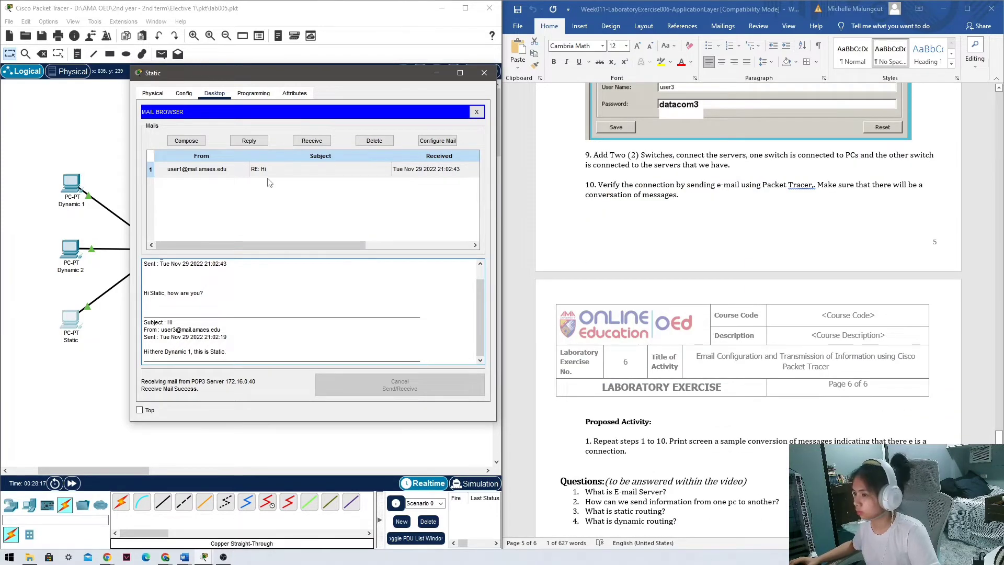
click(484, 73)
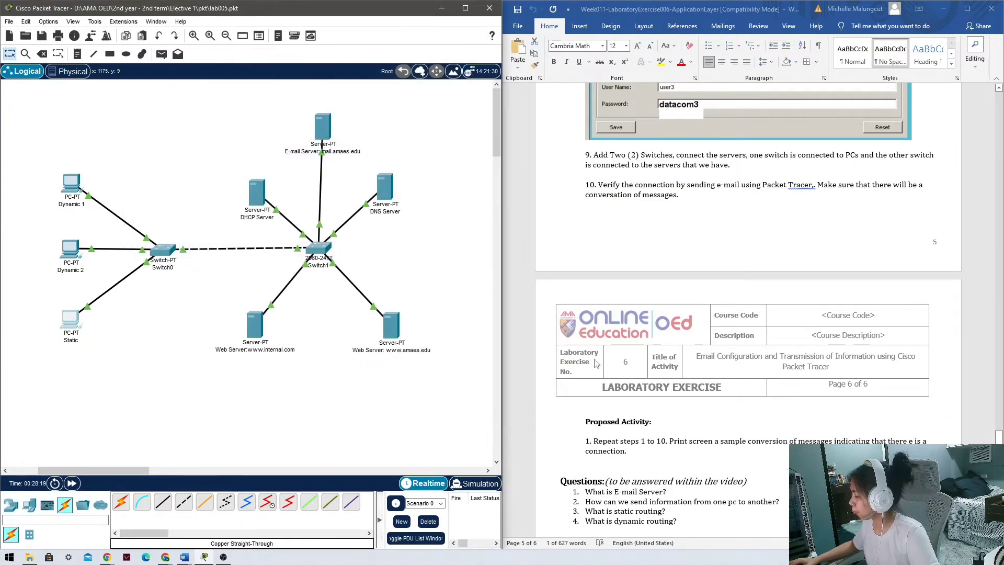
scroll(595, 363, down, 4)
scroll(606, 366, up, 3)
scroll(614, 399, down, 1)
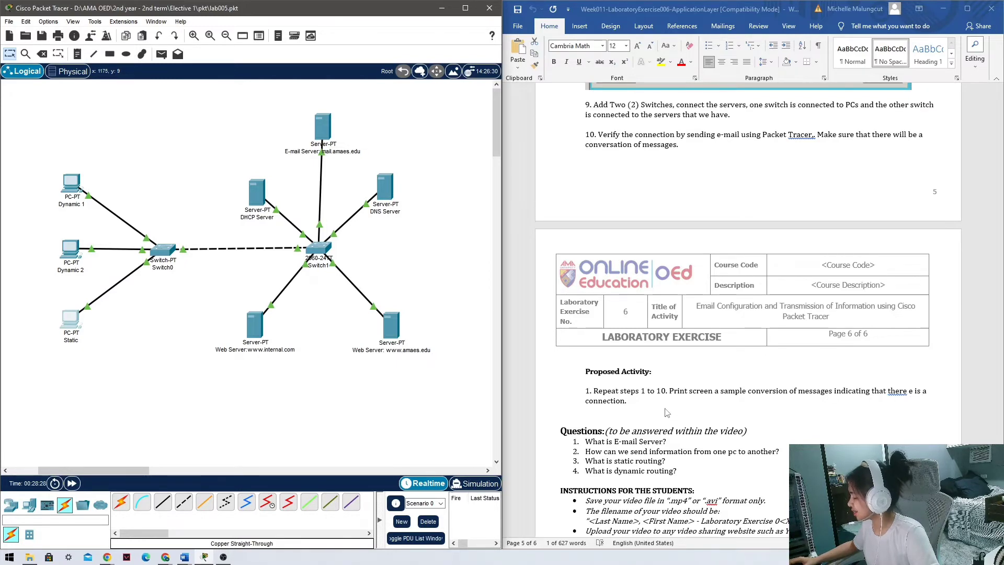
scroll(672, 417, up, 20)
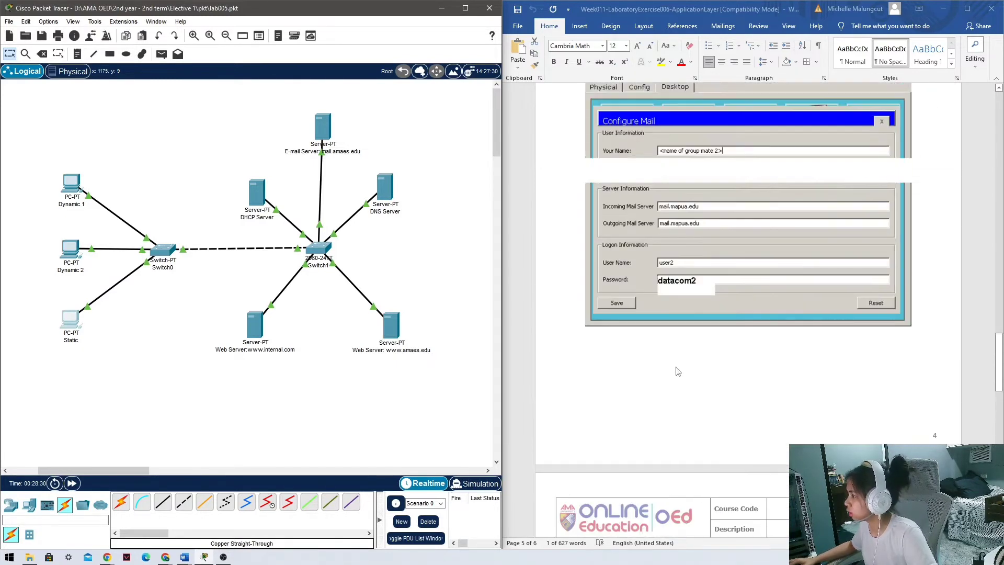
scroll(676, 371, up, 20)
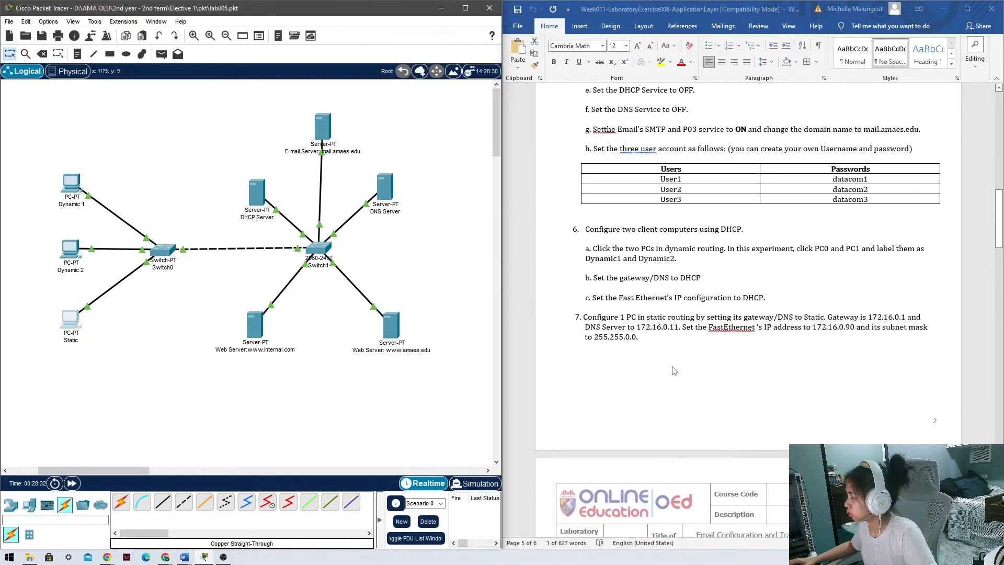
scroll(672, 372, up, 15)
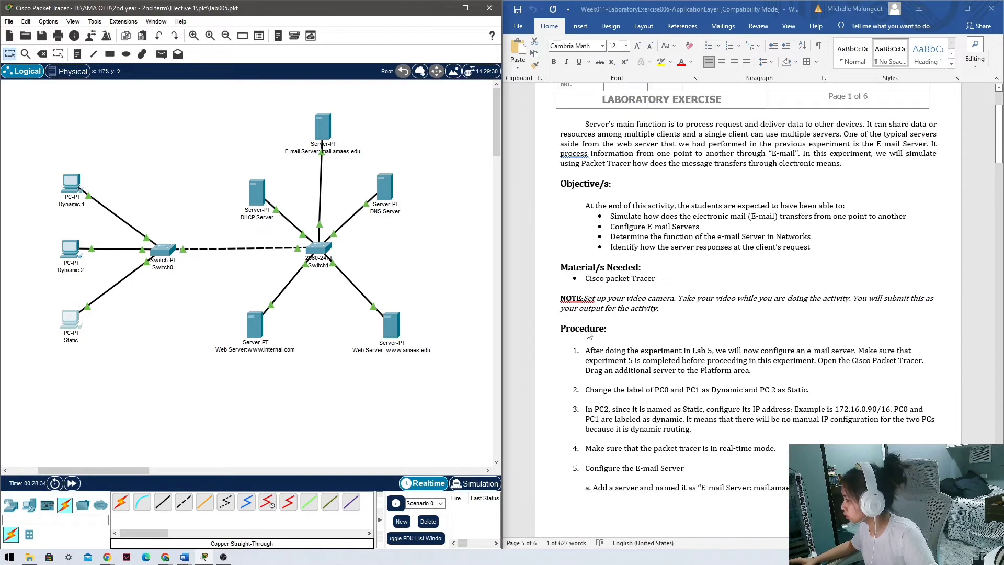
scroll(606, 364, down, 3)
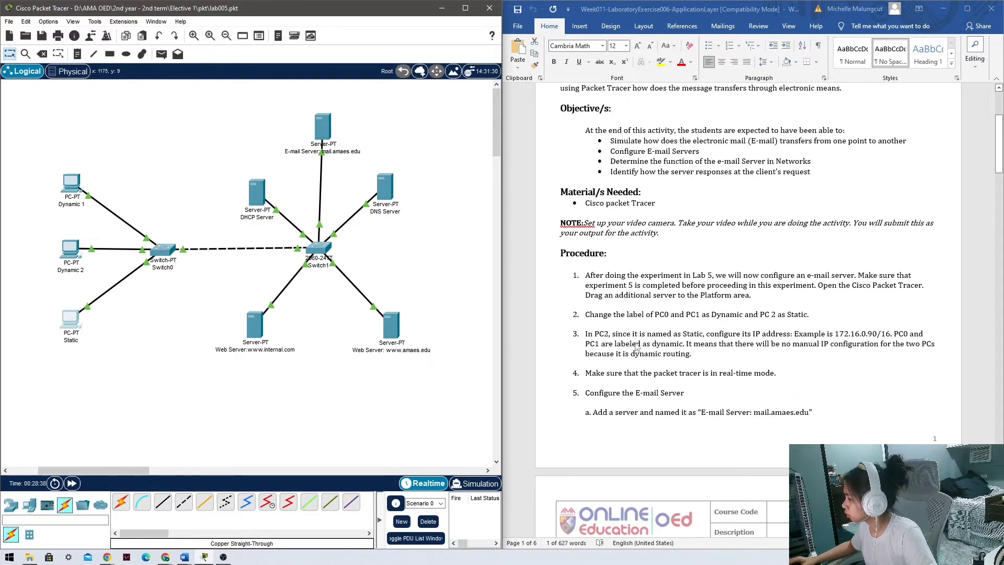
Rearrange Dynamic 1, Dynamic 2 and Static around Switch0.
drag(38, 161, 70, 293)
drag(159, 251, 91, 250)
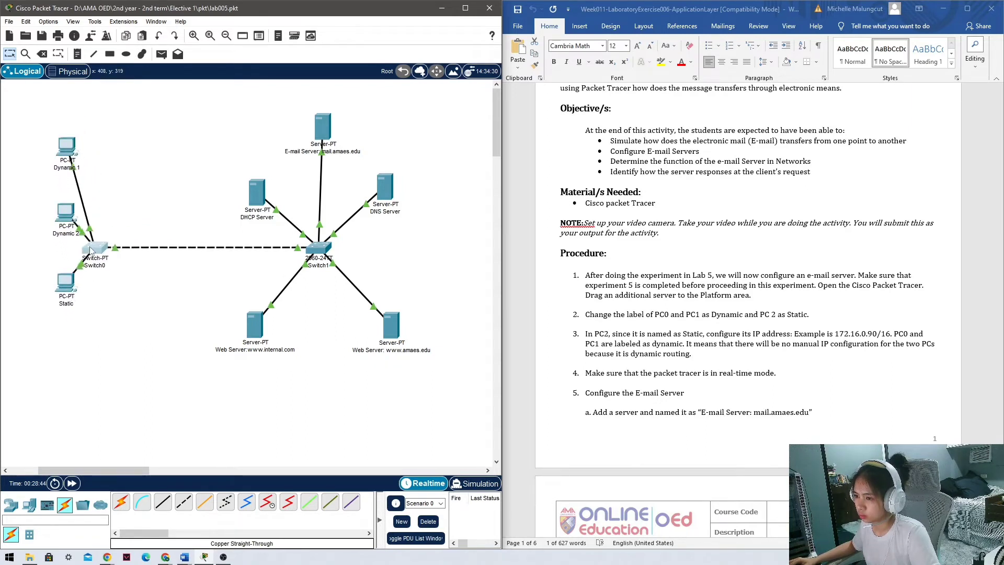
drag(69, 152, 44, 168)
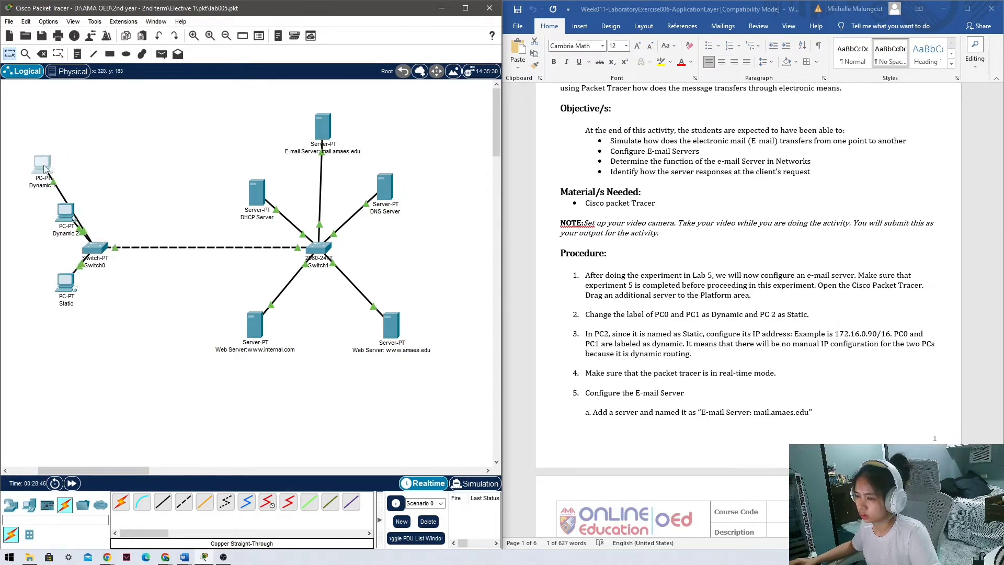
drag(66, 213, 148, 167)
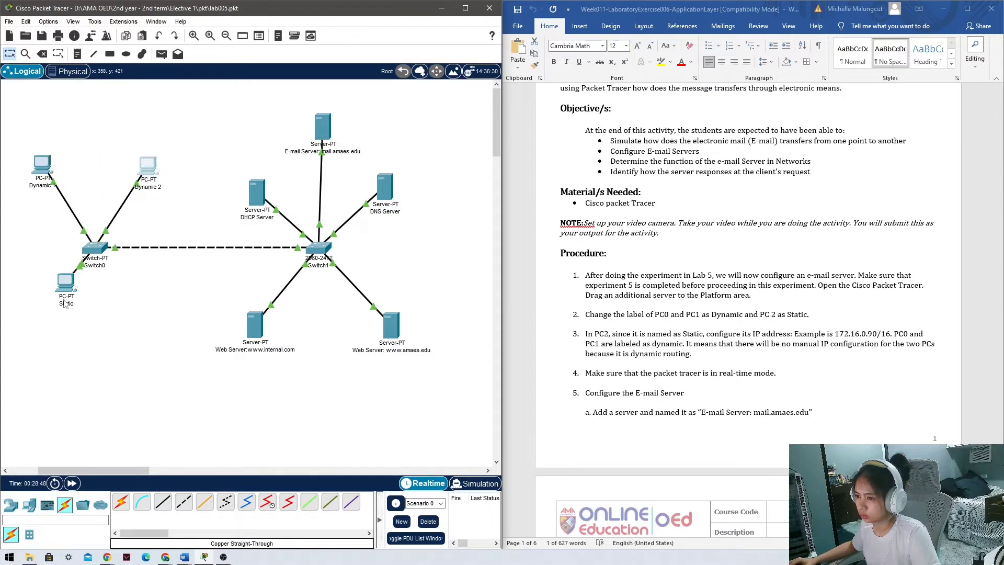
drag(65, 304, 35, 320)
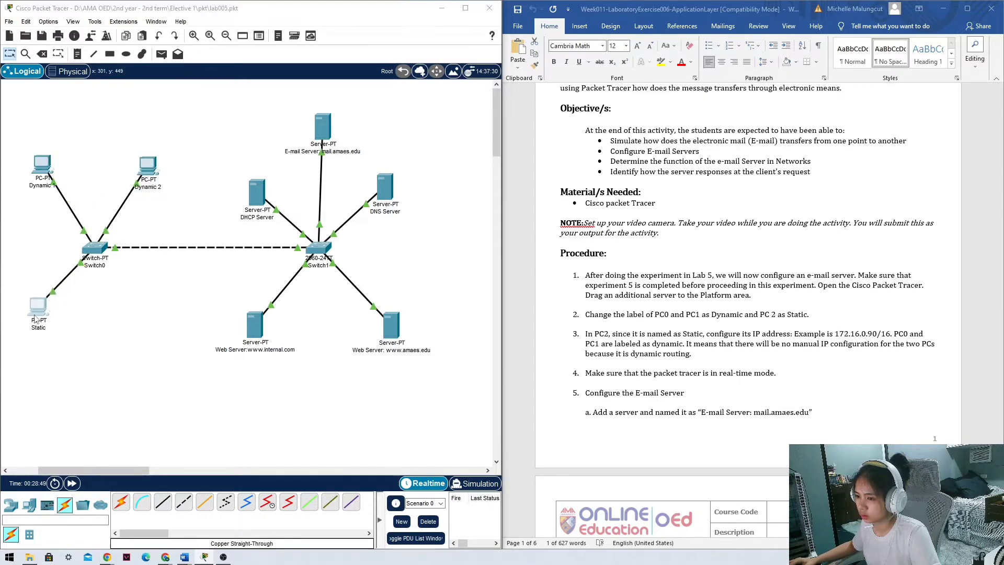
Rename the Static PC's display name to Static 1.
click(35, 320)
click(372, 117)
click(487, 162)
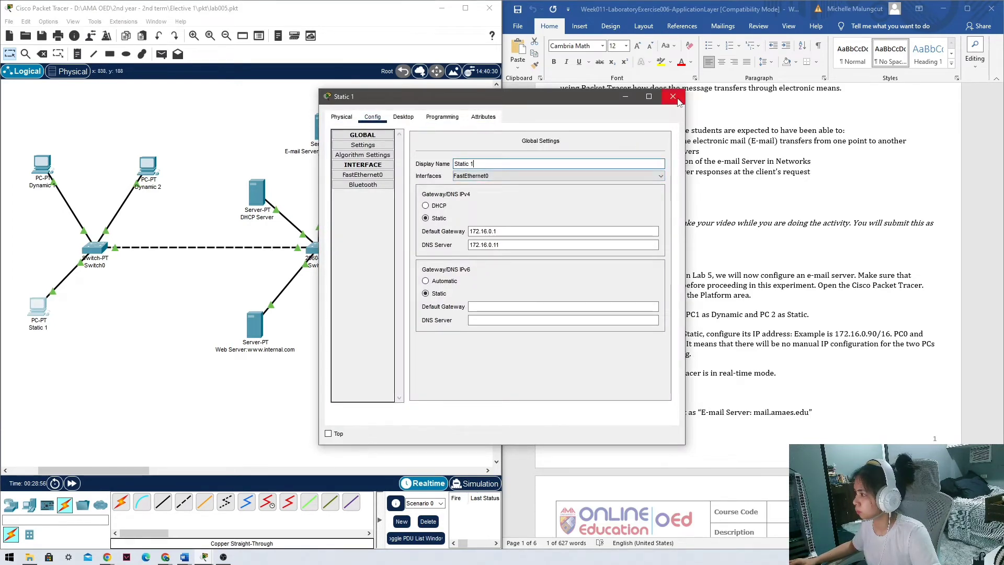
click(672, 97)
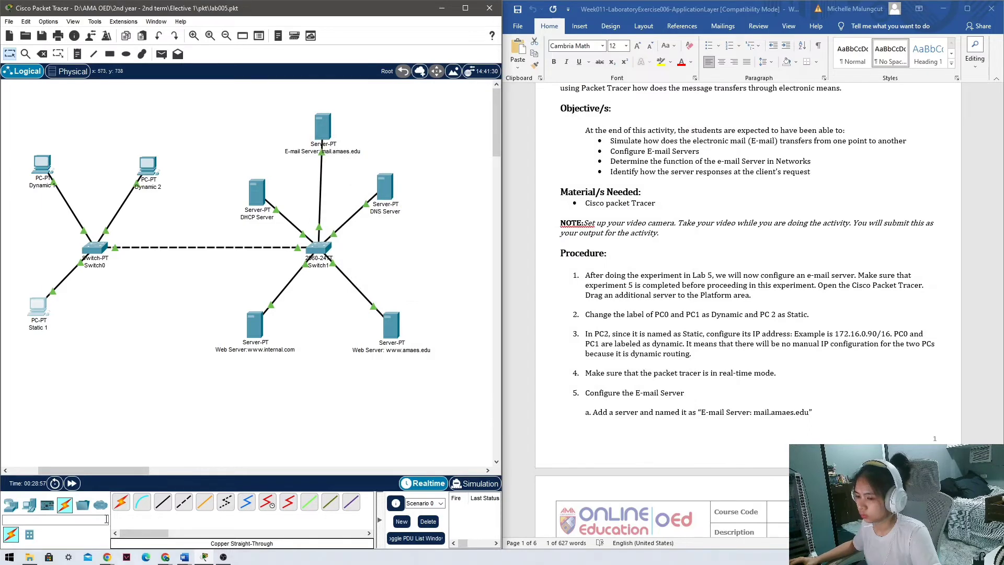
Place a new generic PC below Switch0 and name it Static 2.
click(29, 505)
click(121, 502)
click(129, 316)
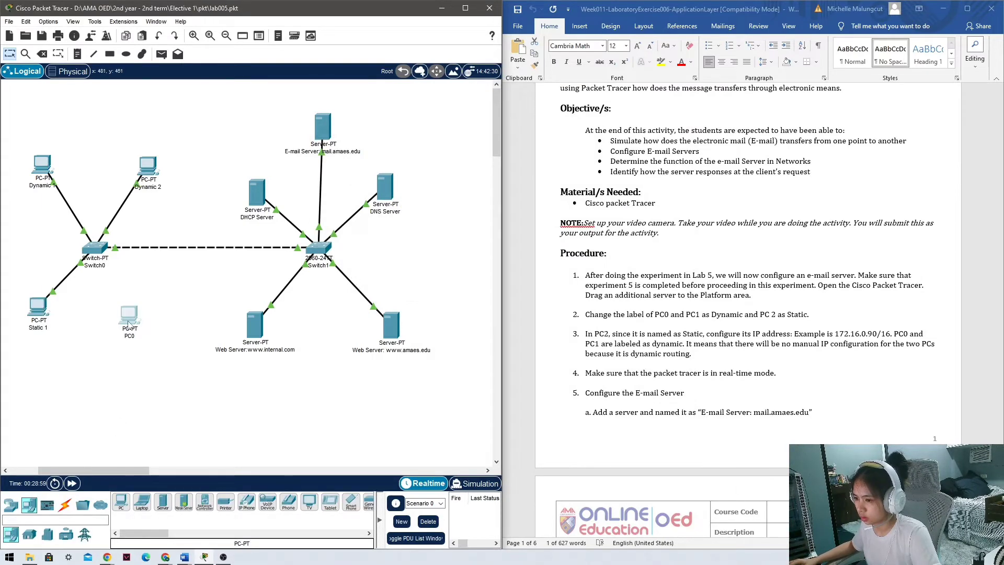
click(130, 316)
click(372, 116)
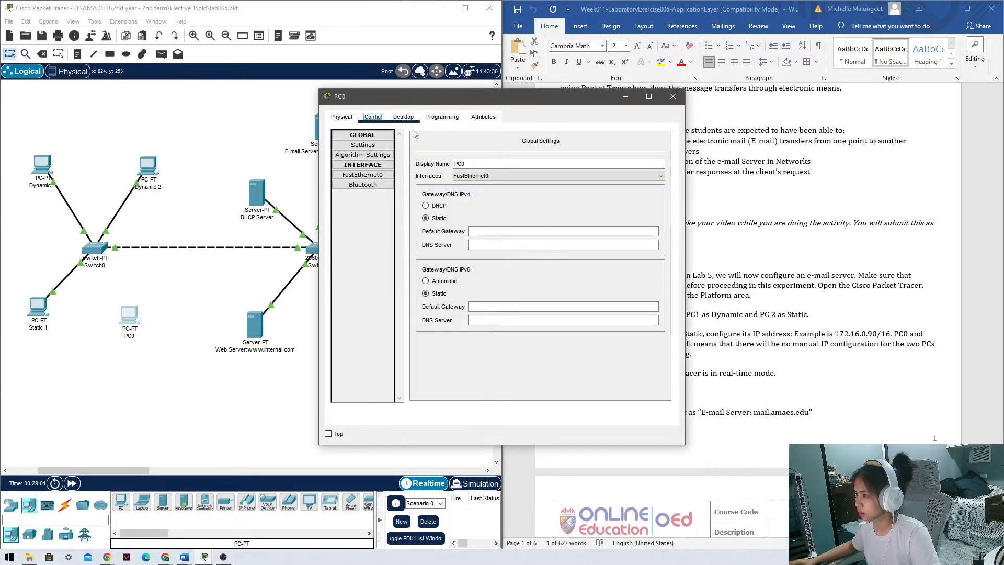
double_click(485, 163)
text(Static 2)
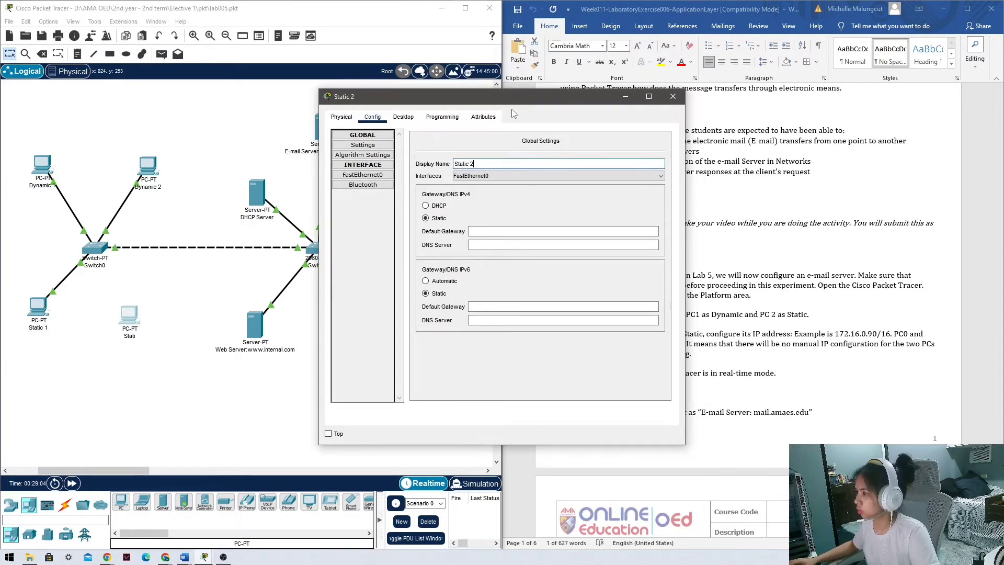
Copy the example IP address 172.16.0.90 from the lab instructions.
drag(529, 100, 356, 97)
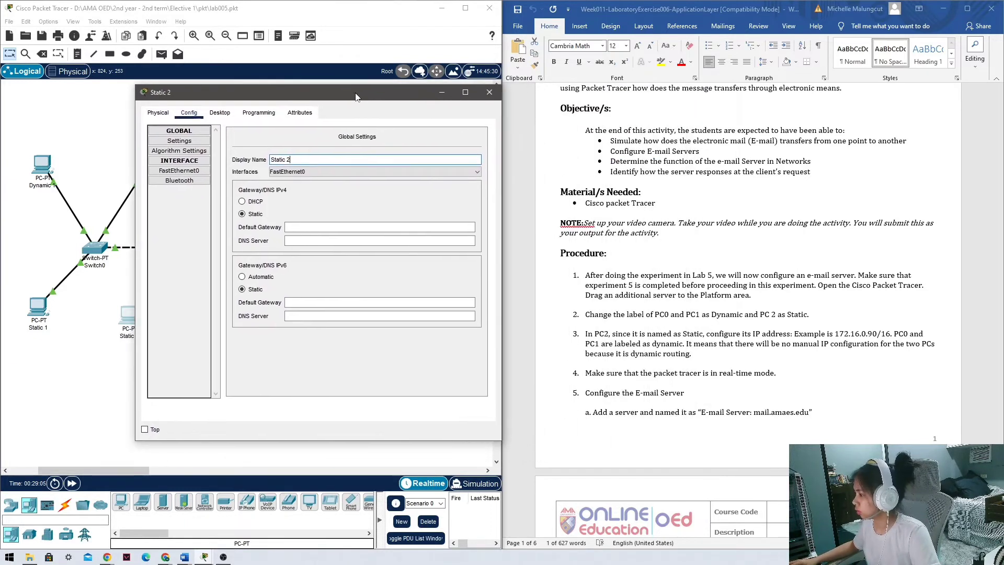
scroll(704, 361, down, 2)
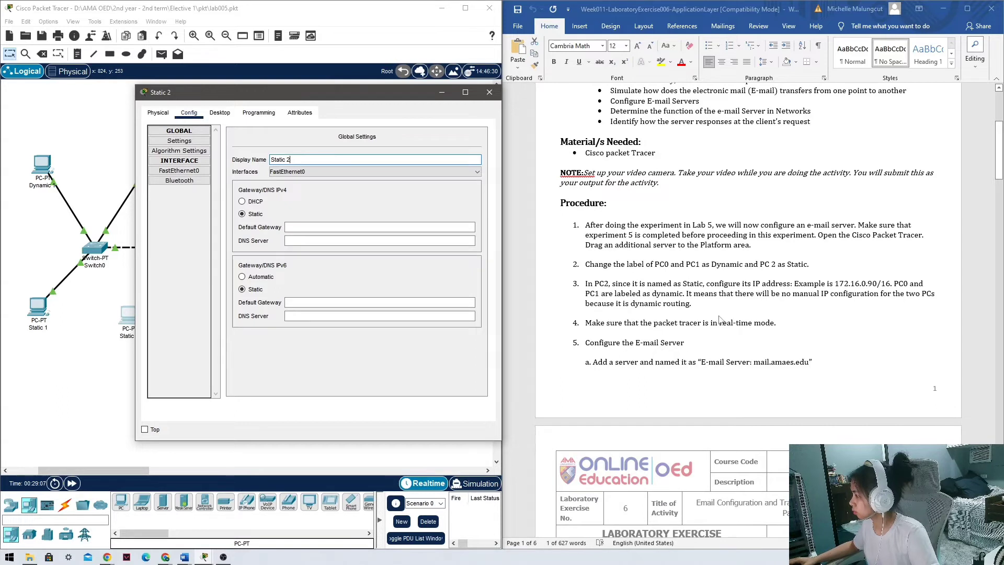
click(330, 226)
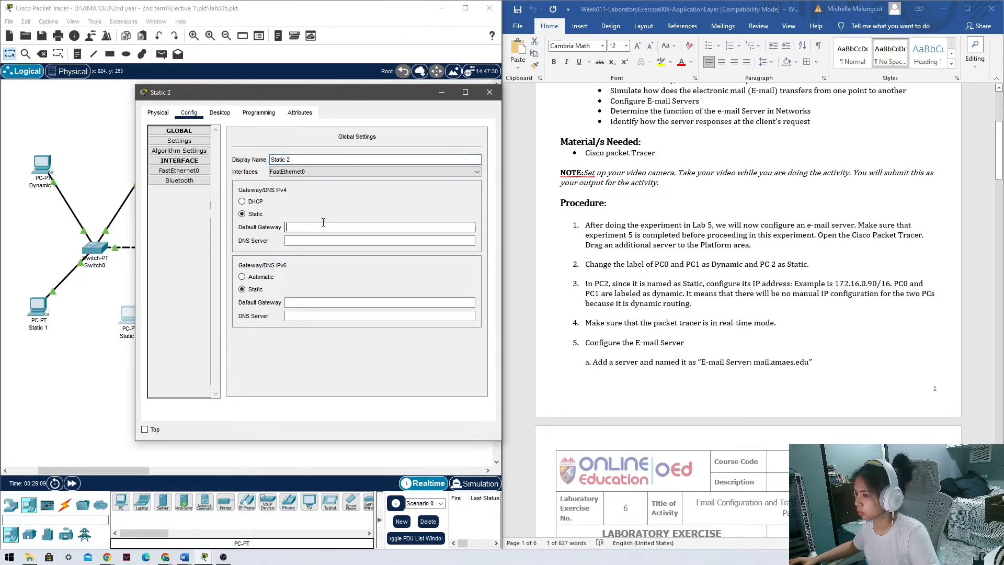
drag(340, 96, 247, 100)
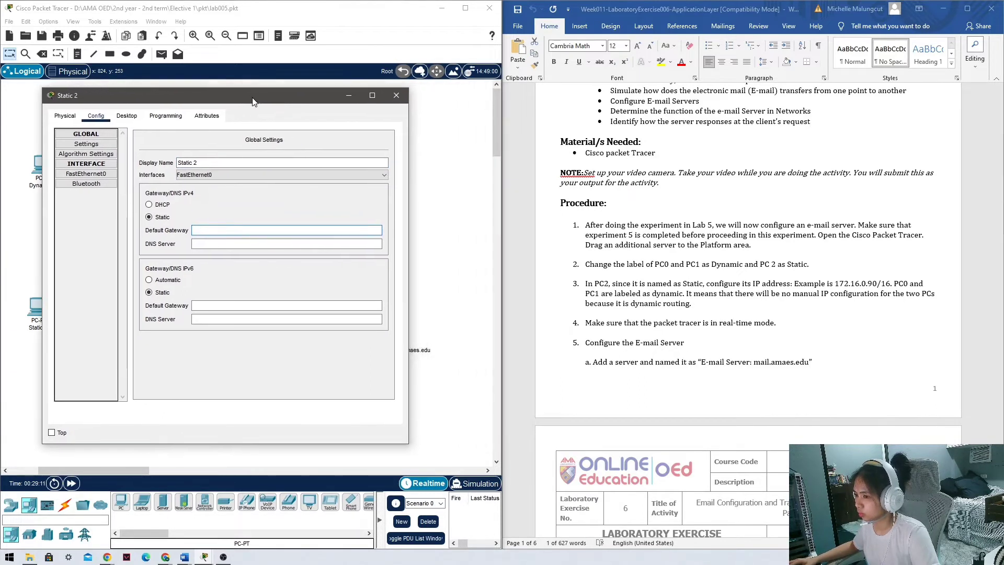
click(840, 284)
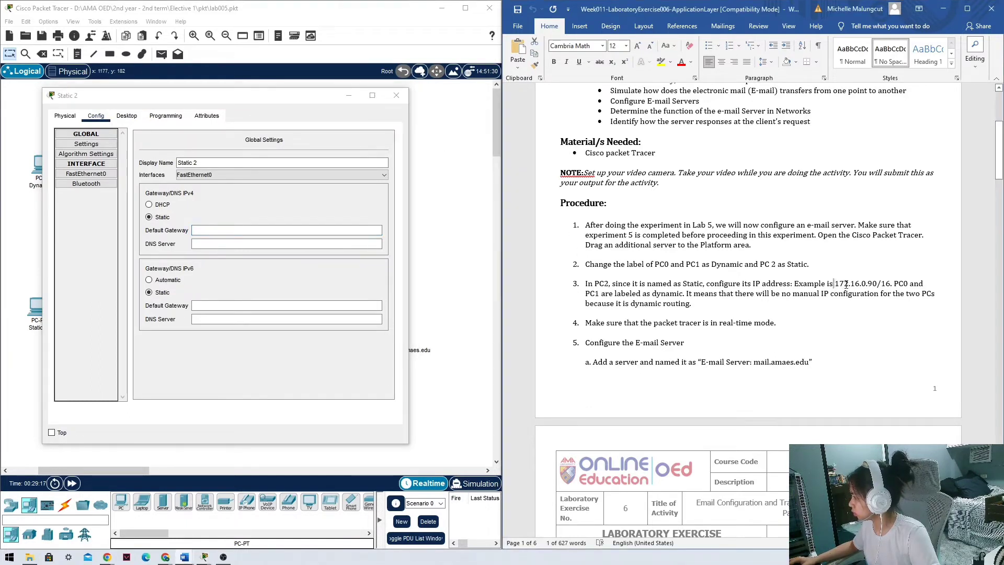
drag(846, 283, 879, 282)
key(ctrl+c)
click(835, 284)
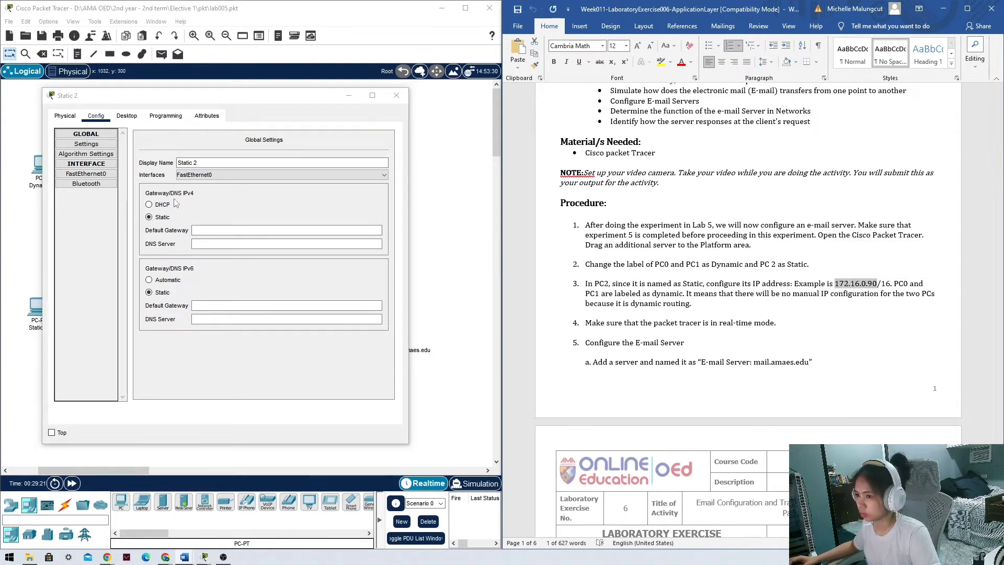
click(98, 175)
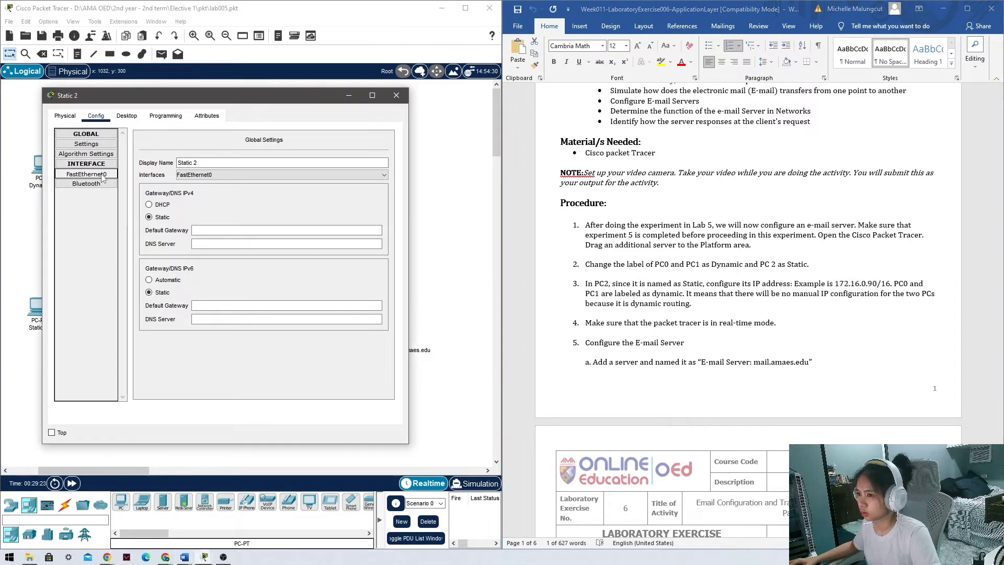
Set FastEthernet0 IPv4 to 172.16.0.80 with subnet mask 255.255.0.0.
click(290, 223)
key(ctrl+v)
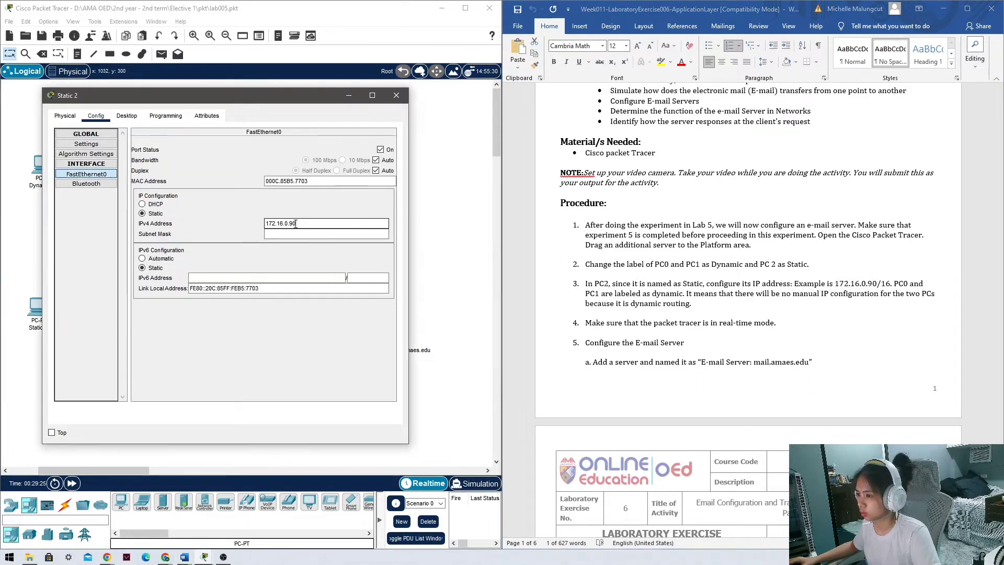
text(8)
key(Tab)
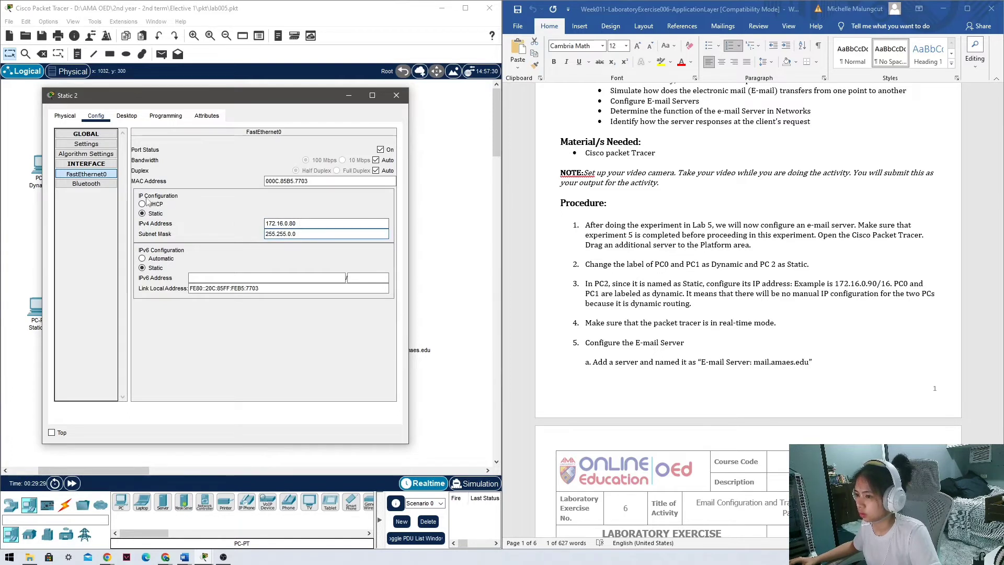
click(90, 145)
click(94, 135)
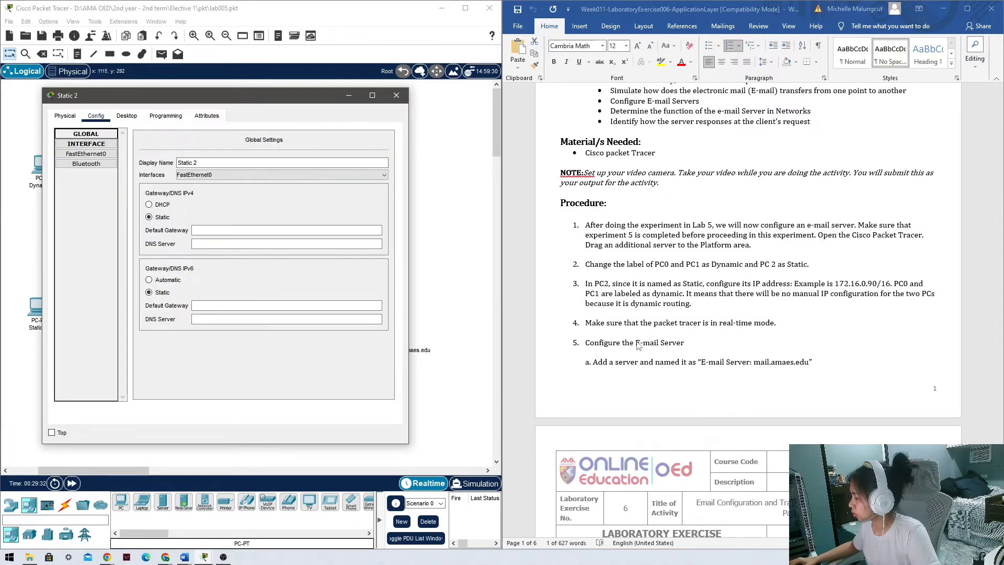
Scroll the Word lab sheet to step 7 and copy gateway 172.16.0.1.
scroll(637, 346, down, 8)
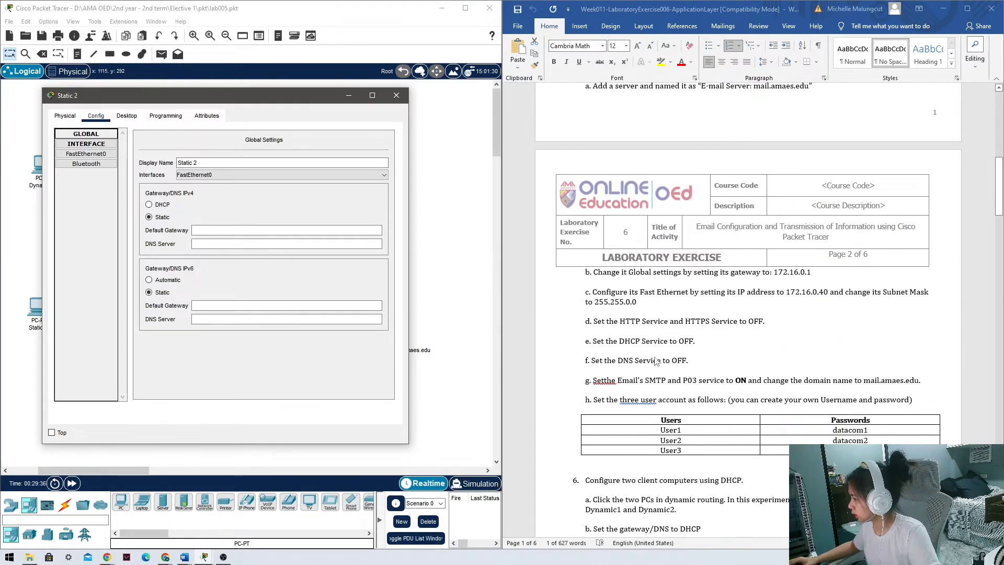
scroll(608, 364, down, 3)
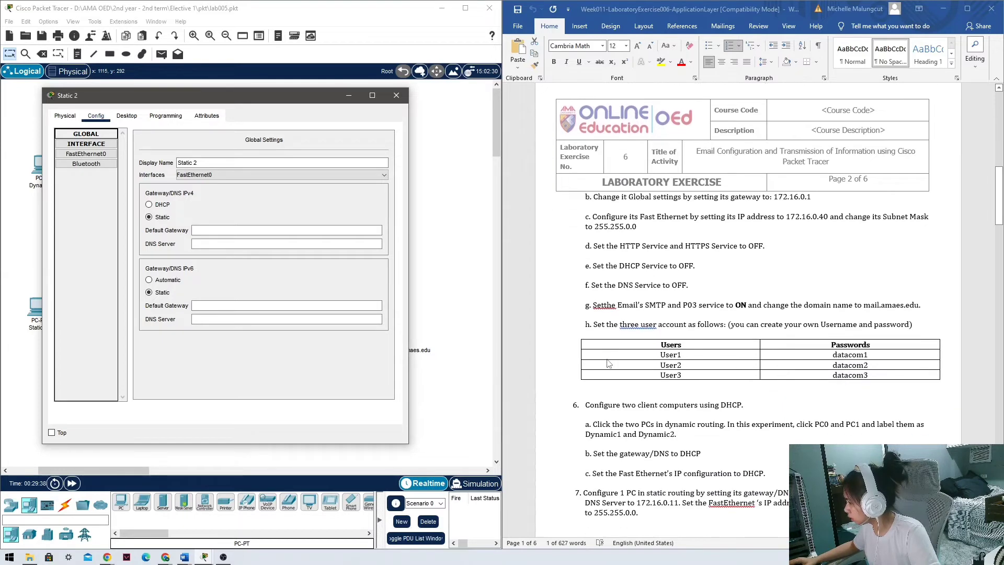
scroll(648, 350, up, 3)
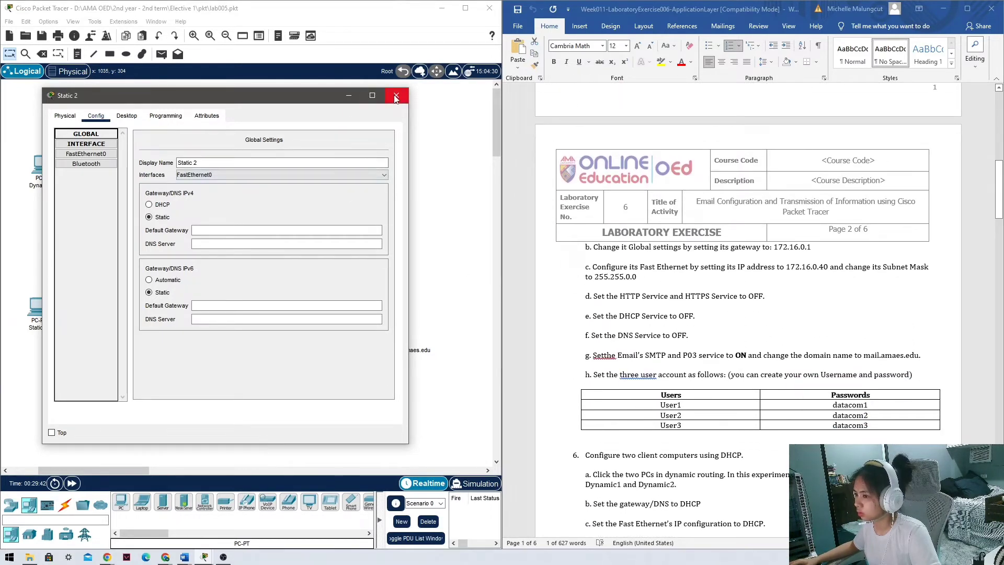
scroll(777, 398, down, 4)
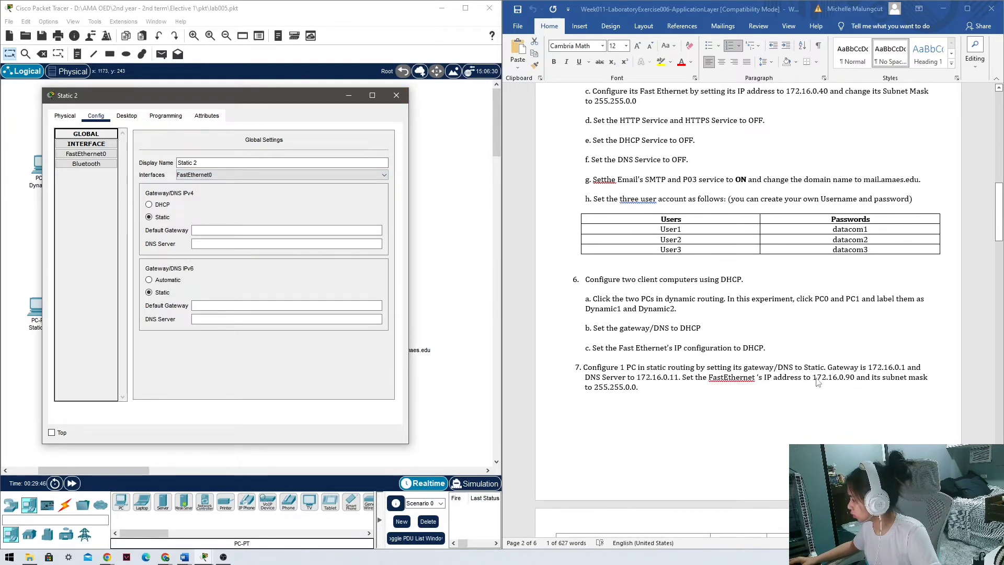
click(643, 379)
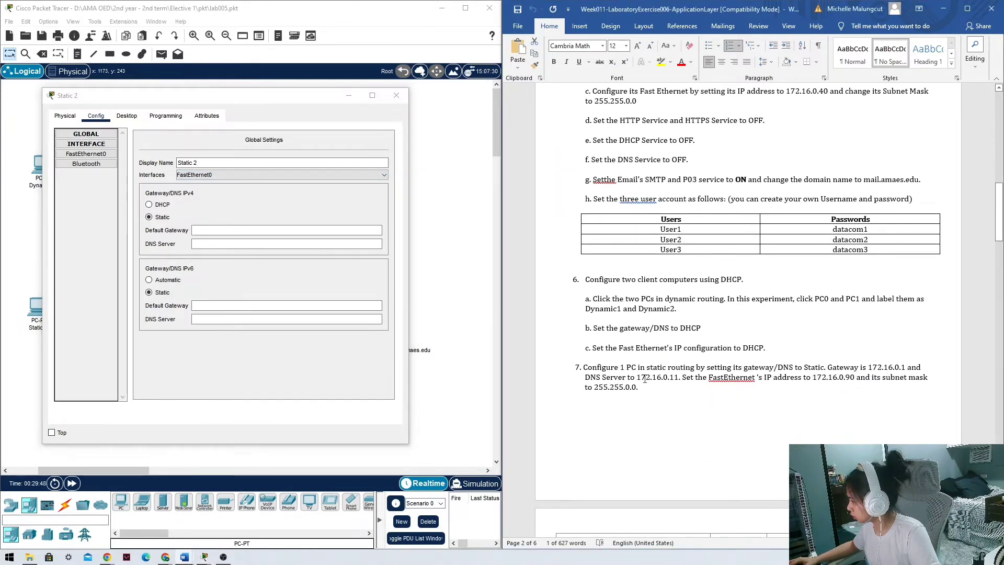
drag(870, 367, 905, 368)
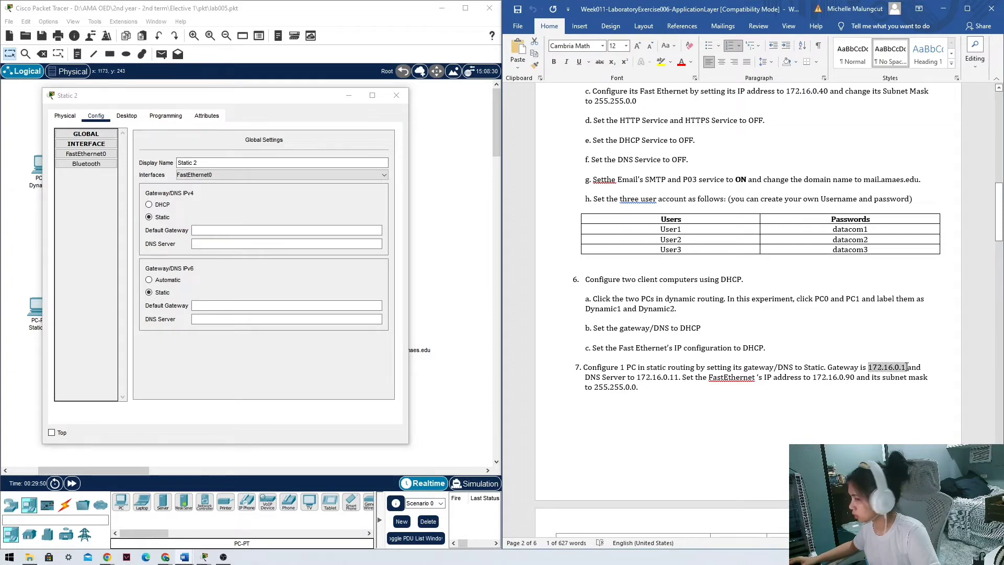
key(ctrl+c)
Give Static 2 default gateway 172.16.0.1 and DNS server 172.16.0.11, then close it.
click(235, 232)
key(ctrl+v)
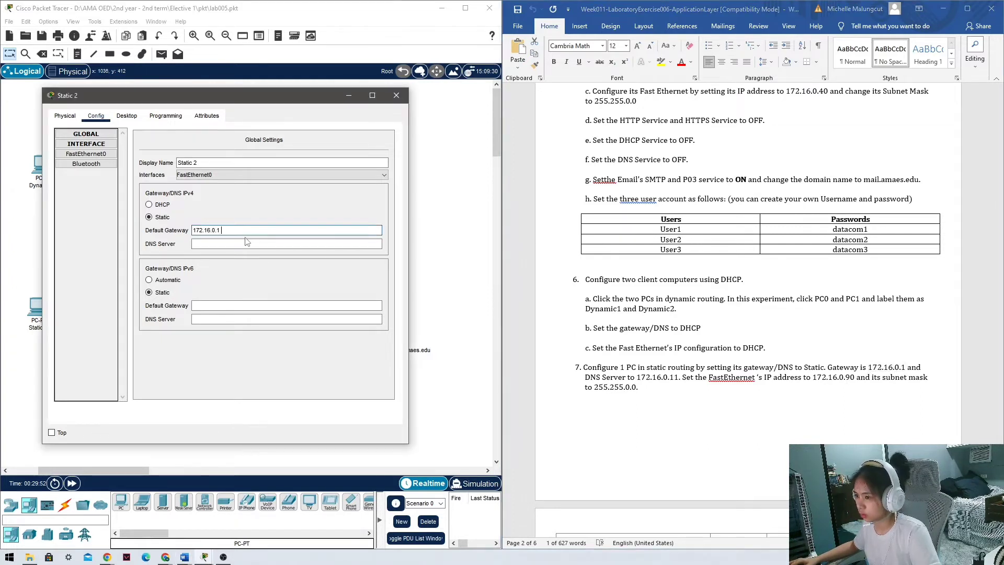
click(216, 244)
key(ctrl+v)
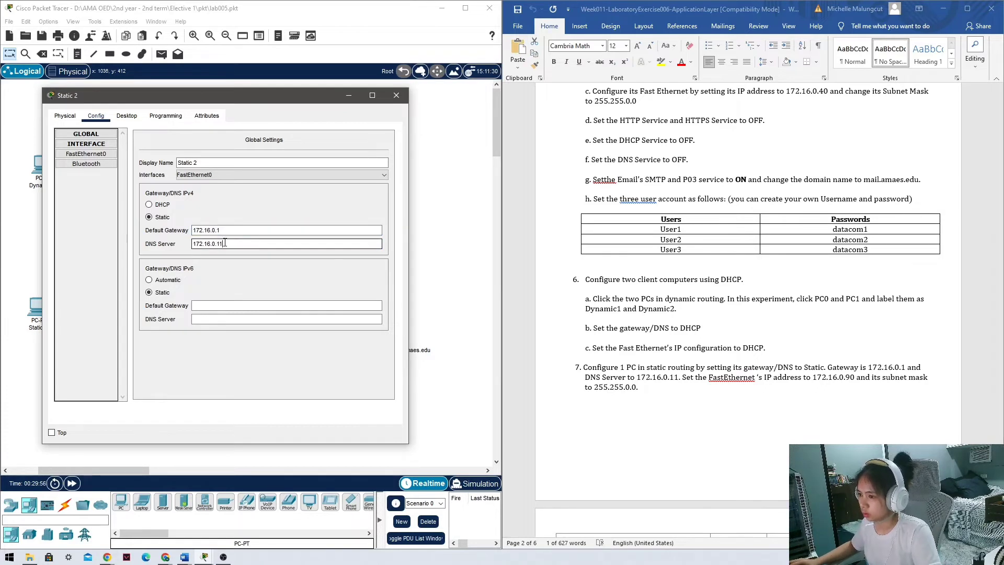
click(87, 154)
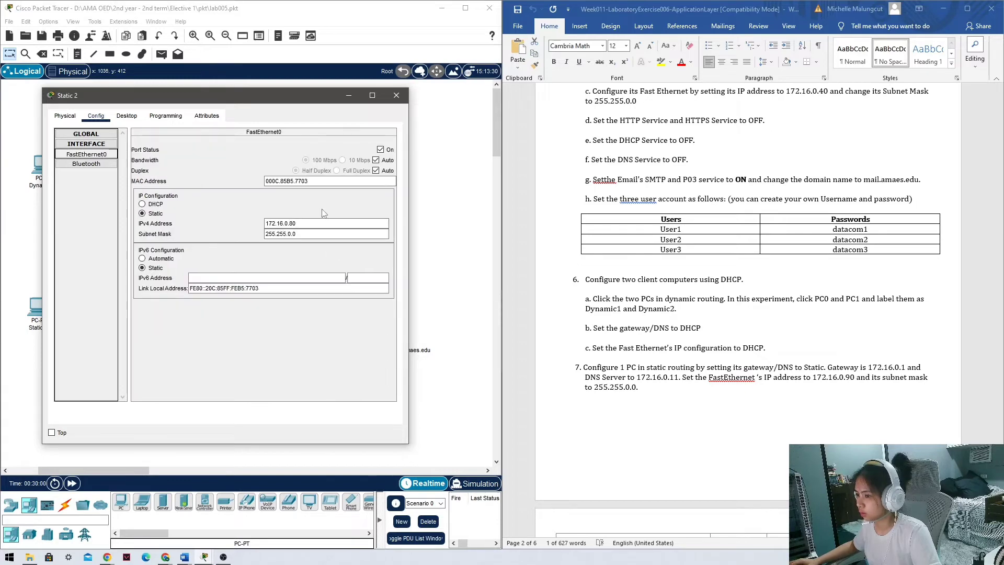
click(396, 95)
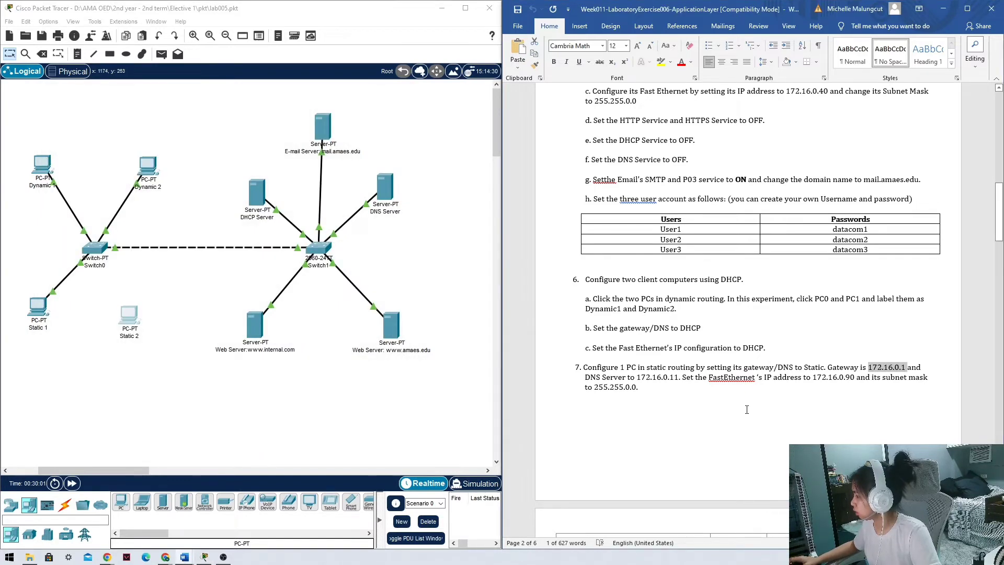
scroll(746, 410, up, 8)
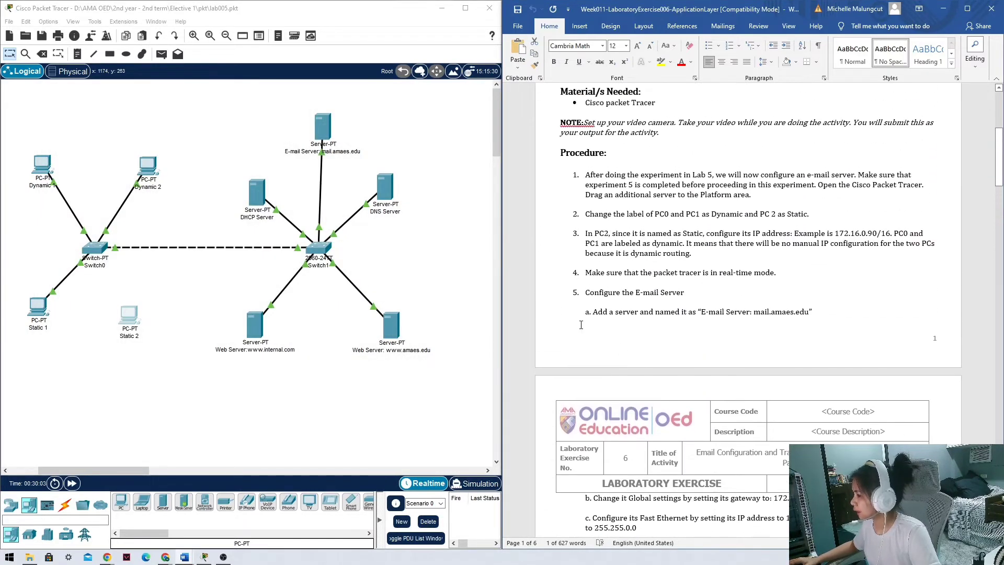
Open the mail.amaes.edu server's EMAIL service page to review SMTP, POP3 and User1–User3.
scroll(581, 324, down, 3)
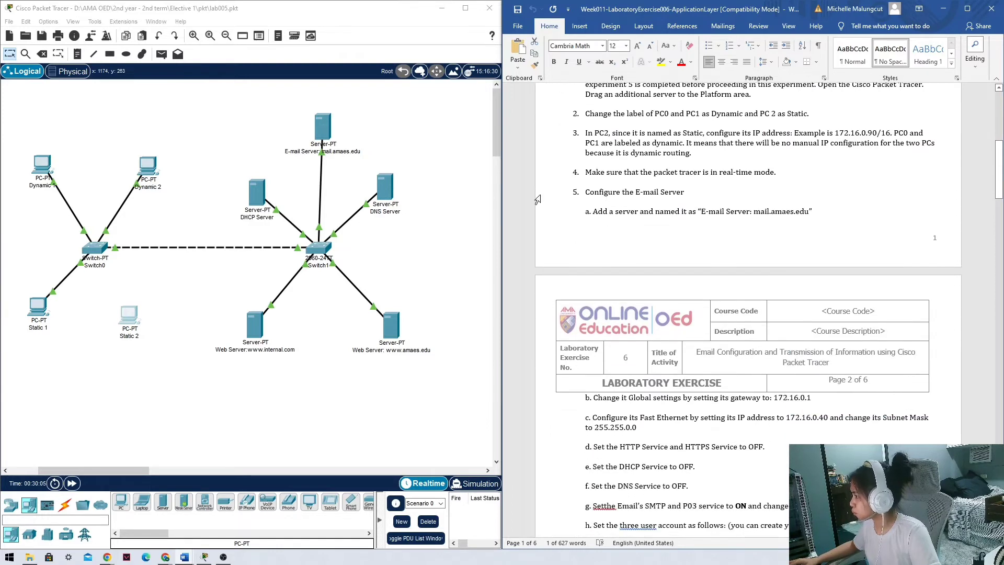
click(323, 125)
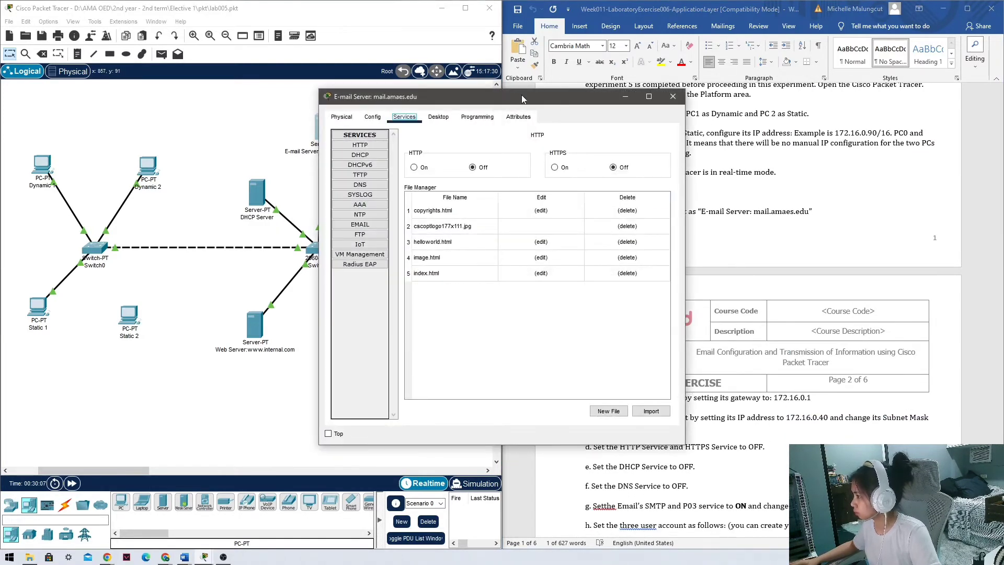
drag(521, 99, 326, 93)
click(178, 220)
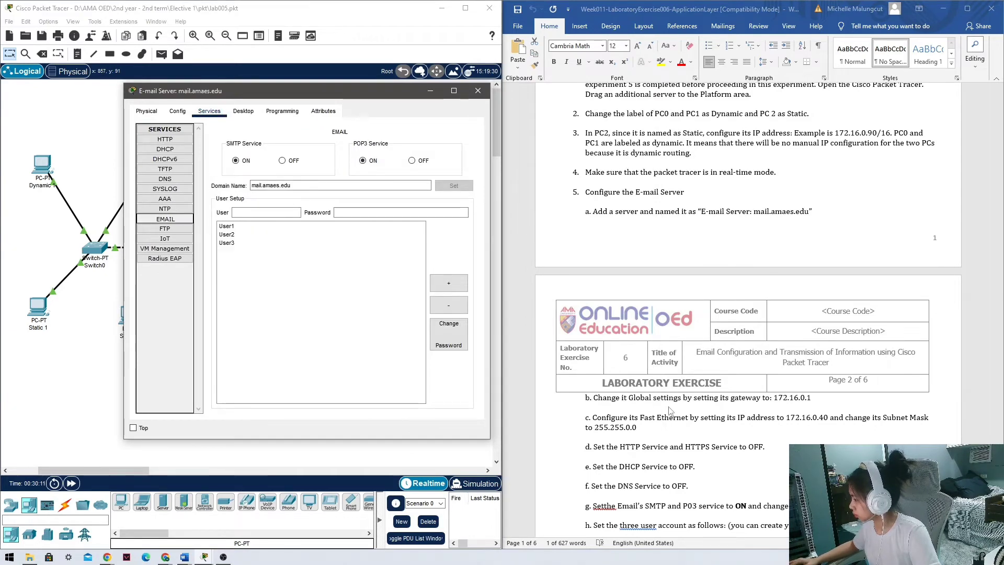
scroll(669, 410, down, 2)
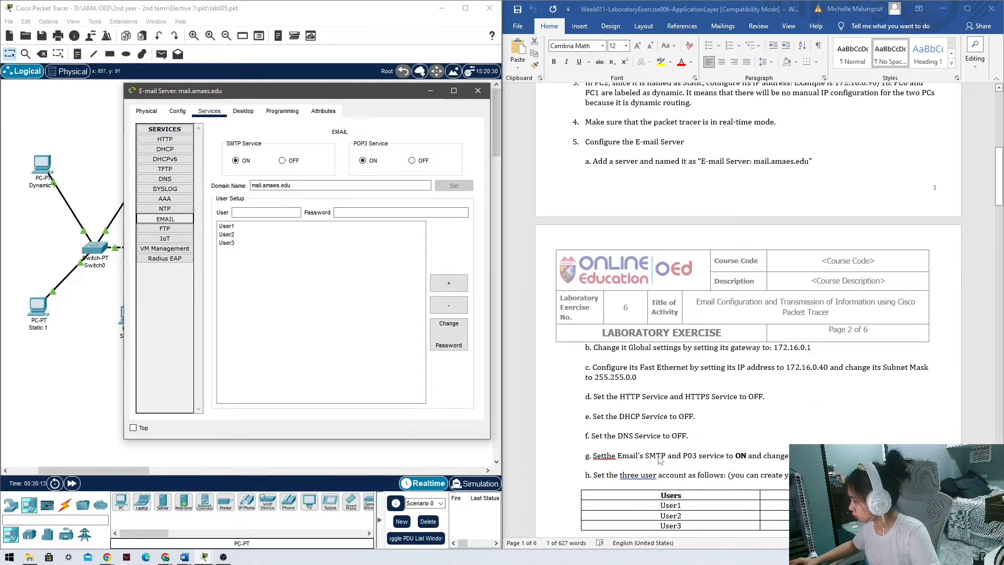
scroll(615, 383, down, 5)
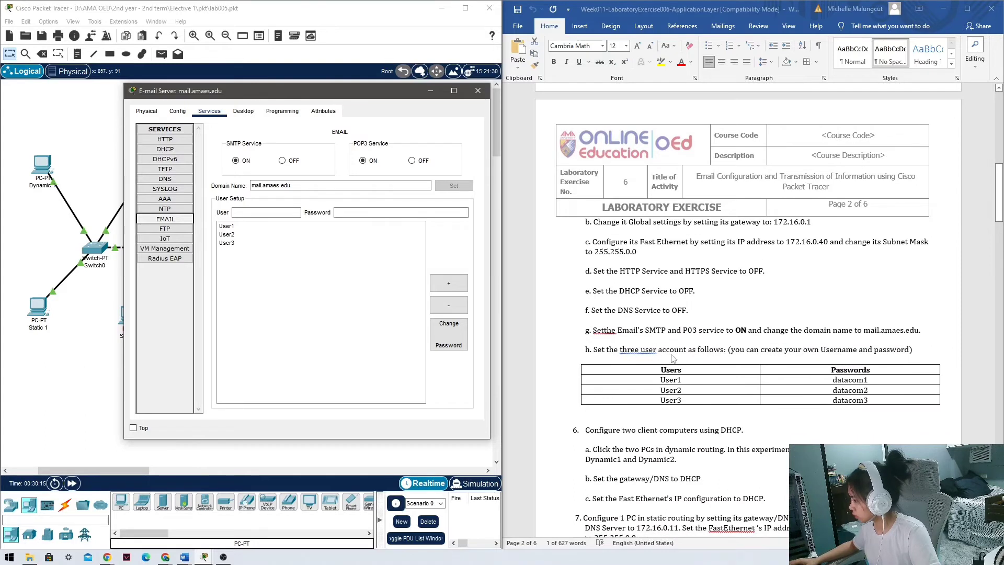
Add a fourth mail account, User4, with its password to the server's user list.
click(264, 213)
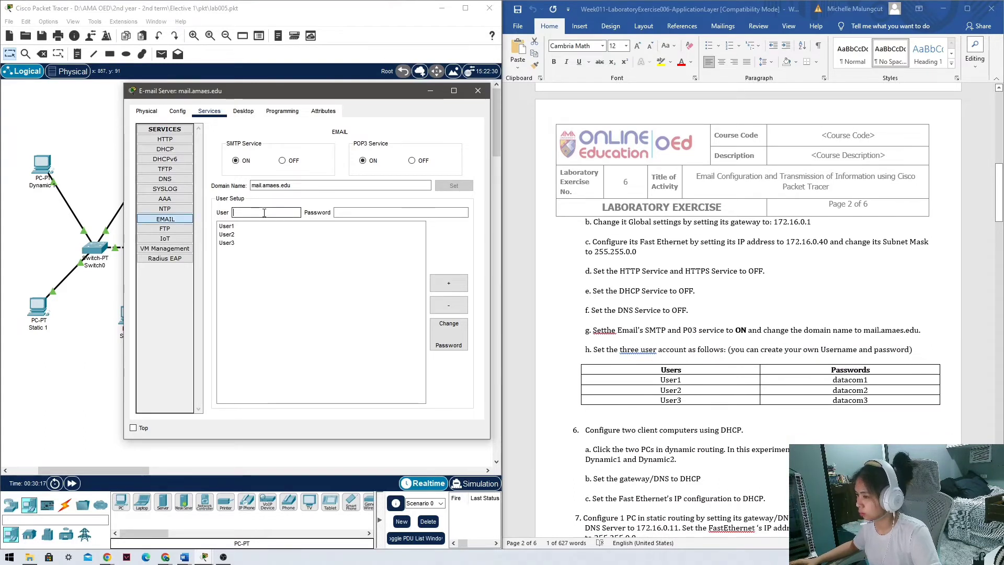
text(User3)
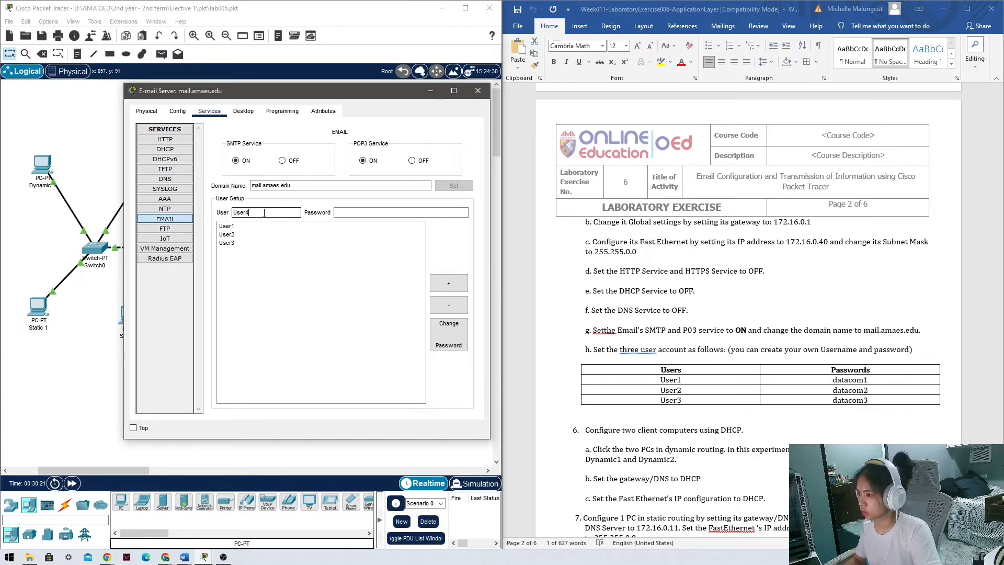
key(Tab)
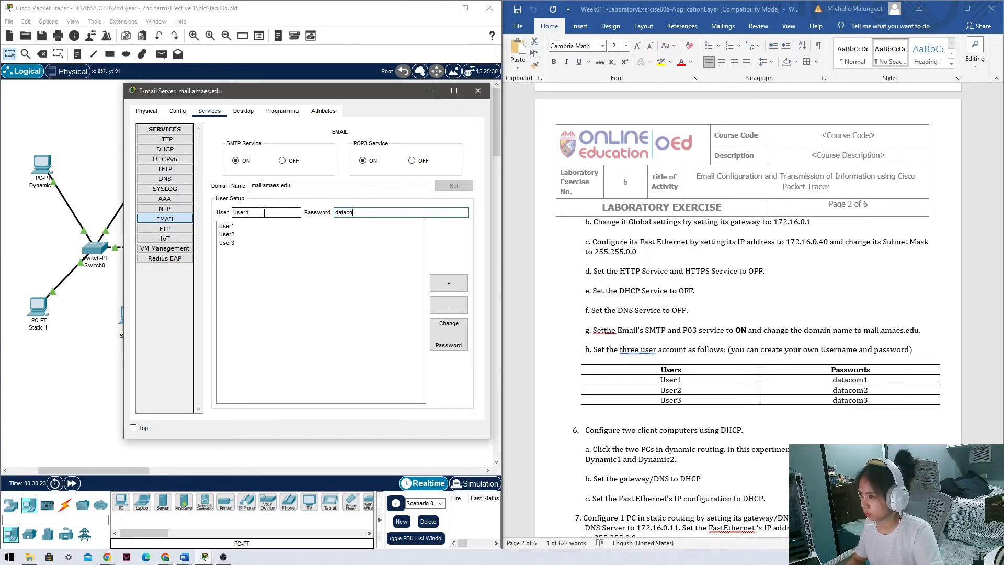
text(datacom4)
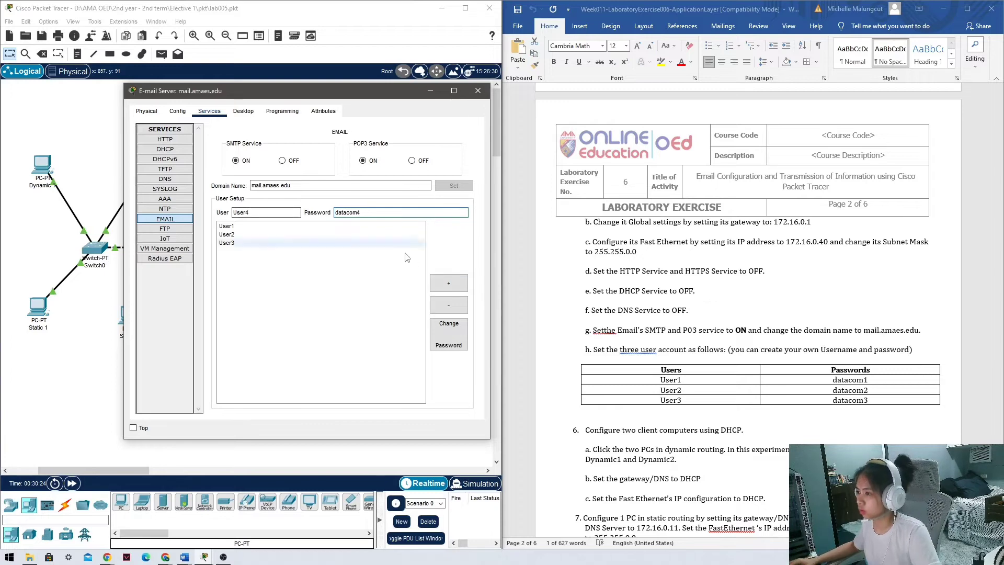
click(461, 288)
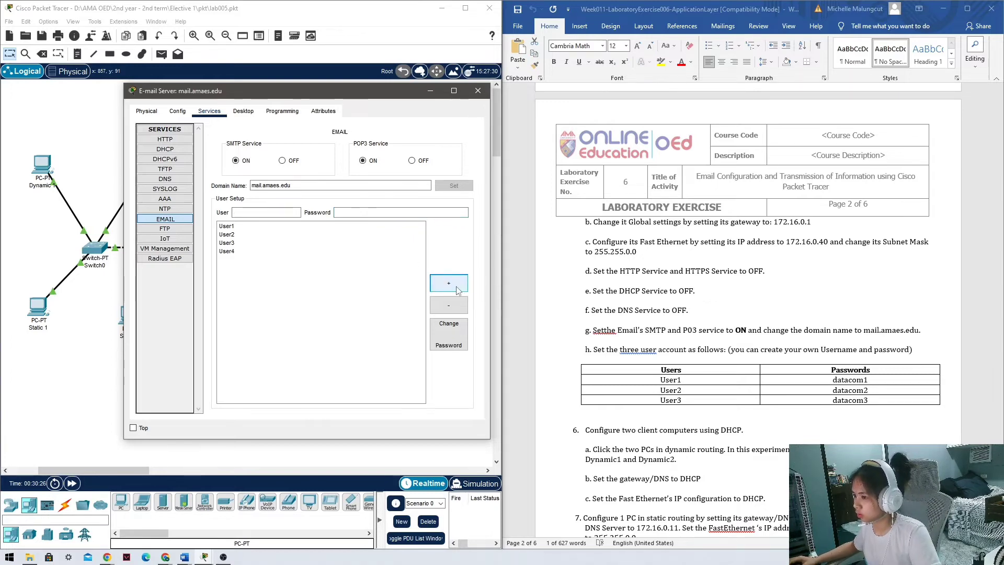
scroll(612, 365, down, 2)
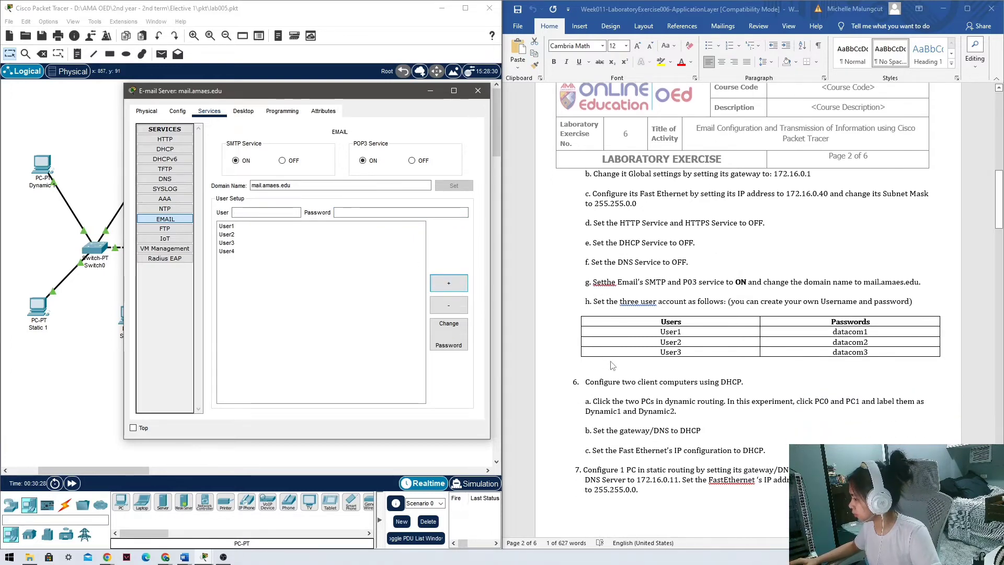
scroll(627, 366, down, 2)
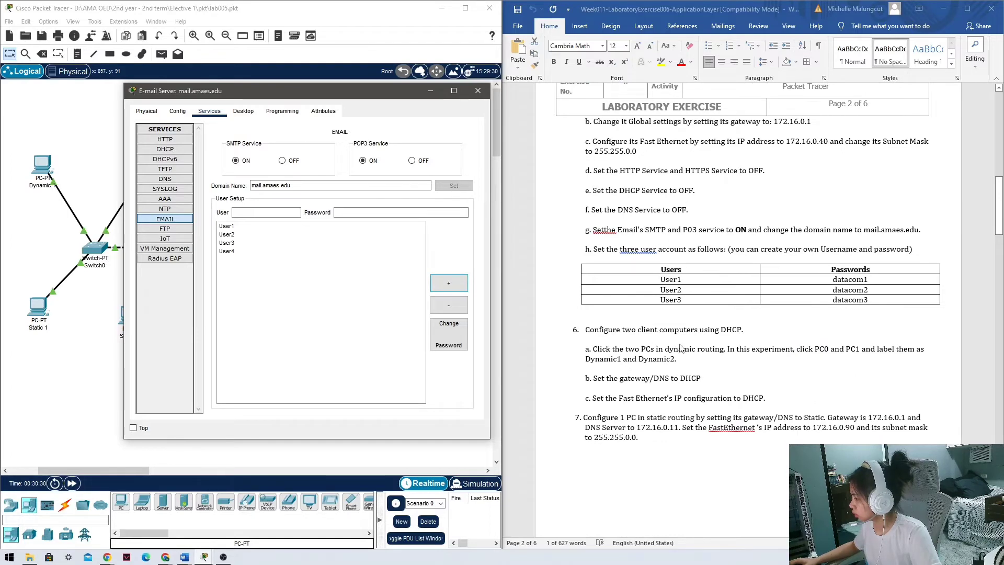
scroll(610, 371, down, 1)
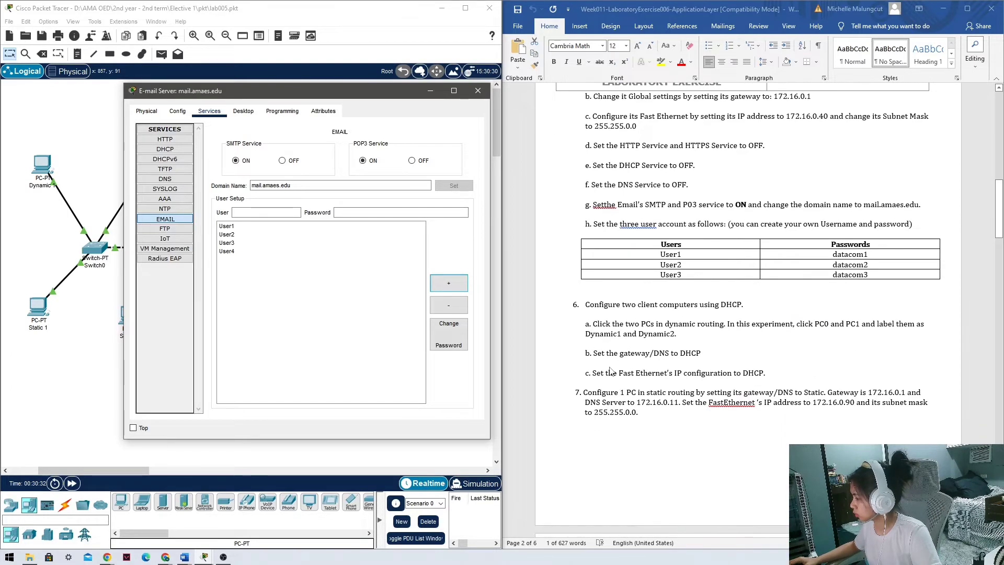
Close the e-mail server's settings window.
click(477, 92)
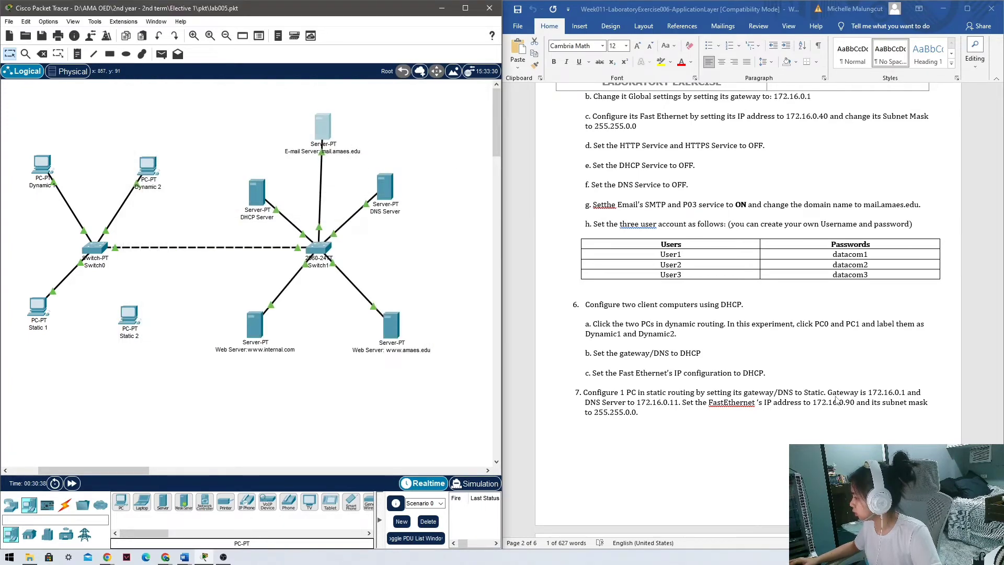
scroll(630, 406, down, 3)
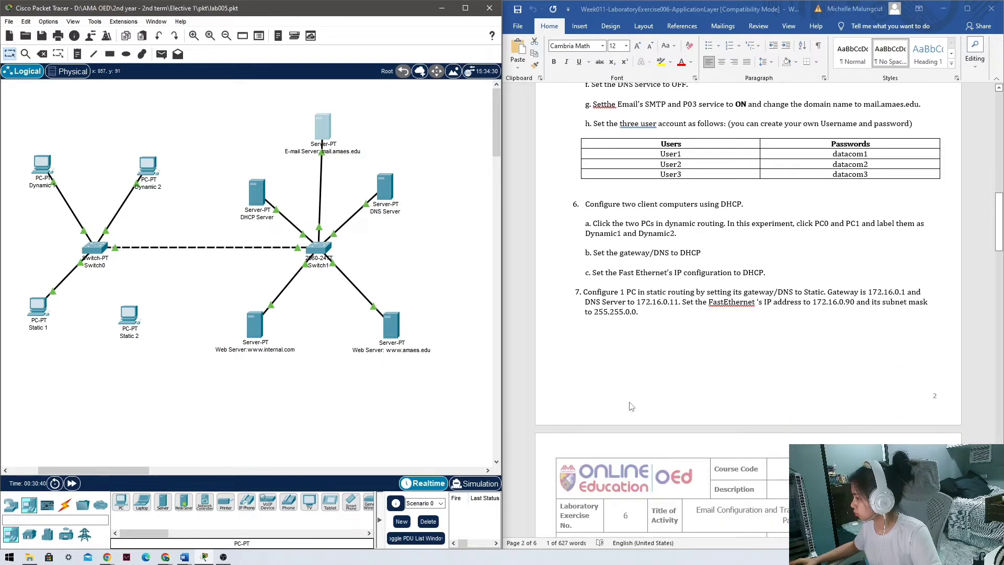
scroll(616, 315, down, 10)
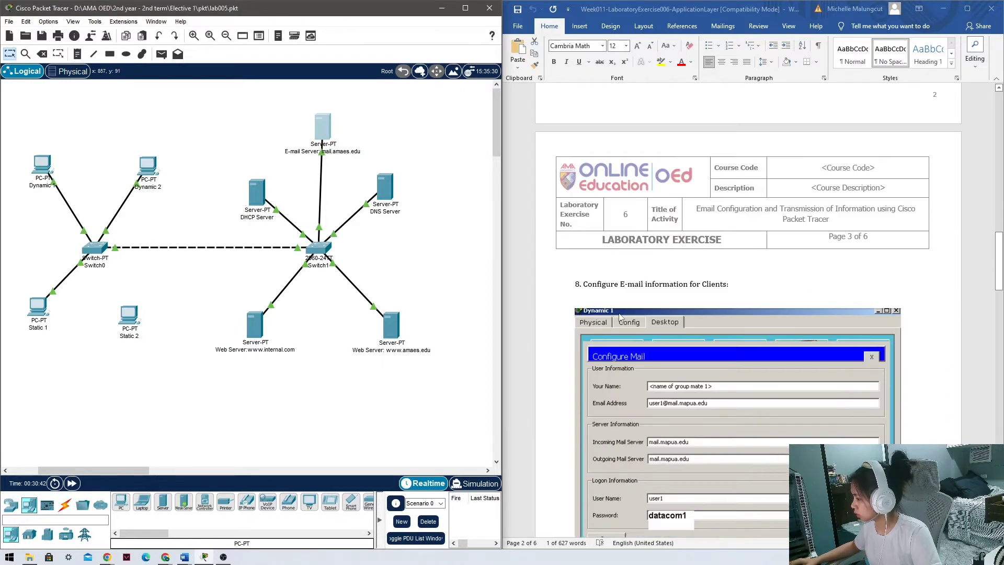
scroll(619, 313, down, 1)
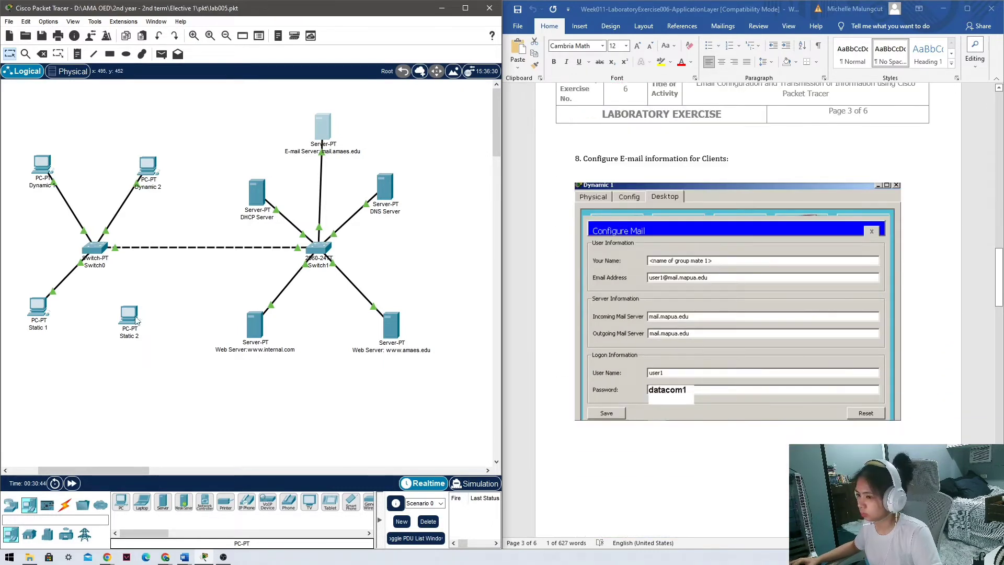
Try a copper straight-through cable from Switch0, cancel it, and open Switch0's device view.
click(64, 505)
click(184, 502)
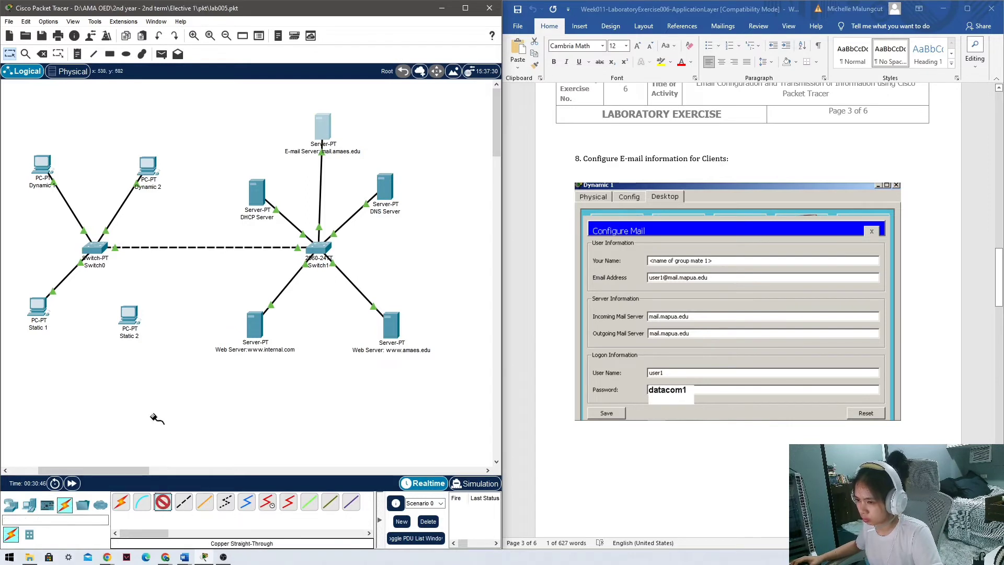
click(99, 249)
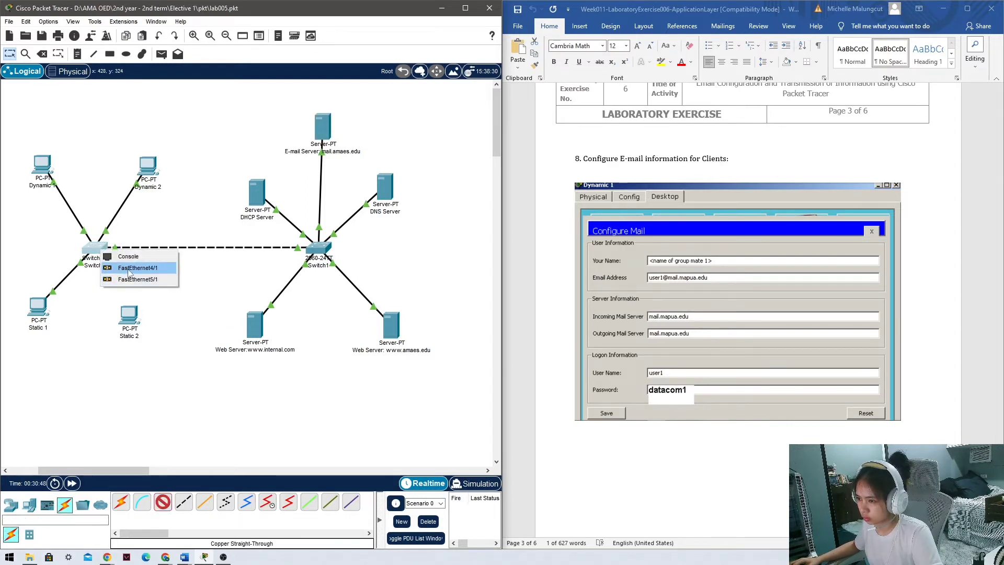
click(180, 325)
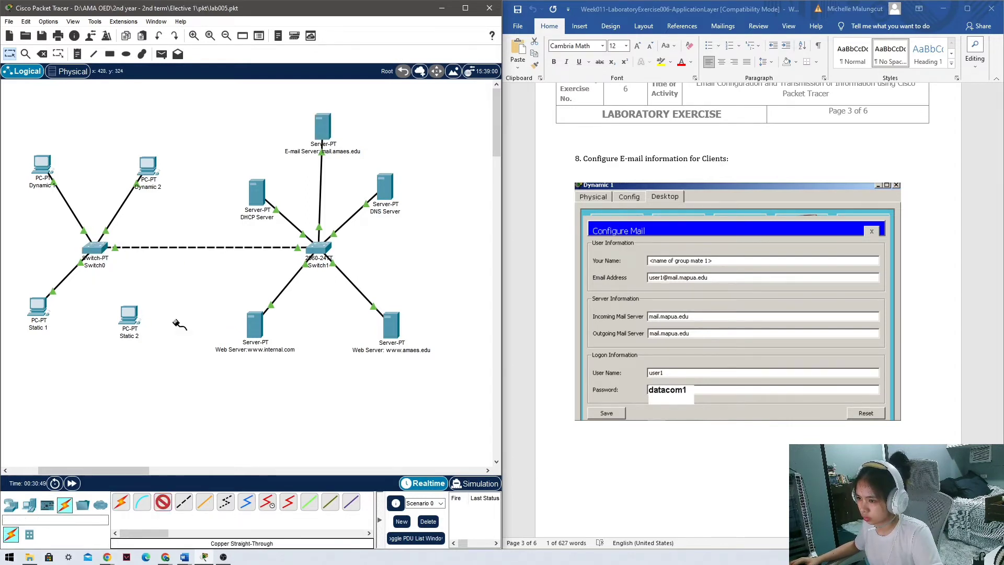
click(163, 501)
click(103, 250)
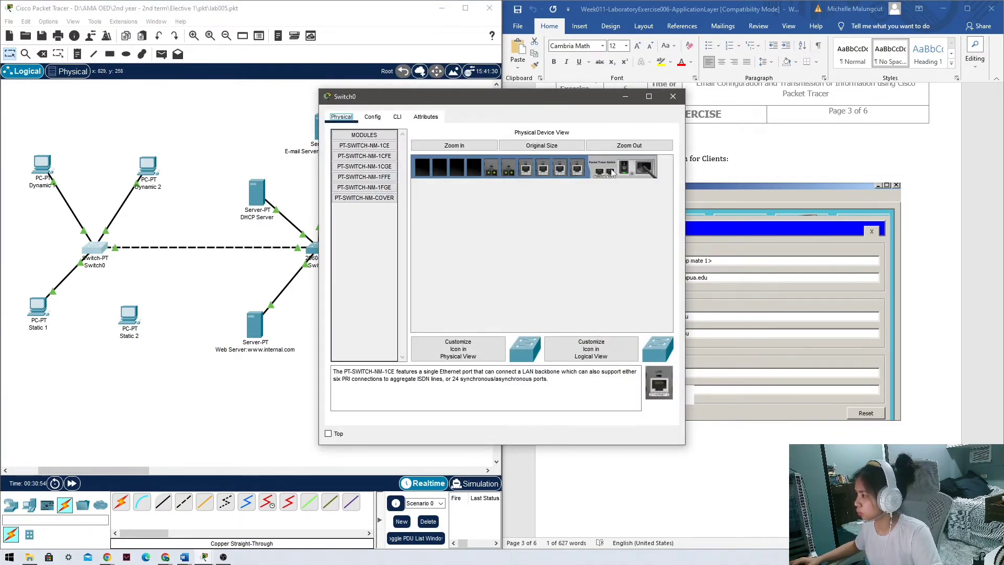
Install a PT-SWITCH-NM-1CFE module in an empty Switch0 slot and power the switch back on.
click(389, 188)
click(386, 178)
click(381, 167)
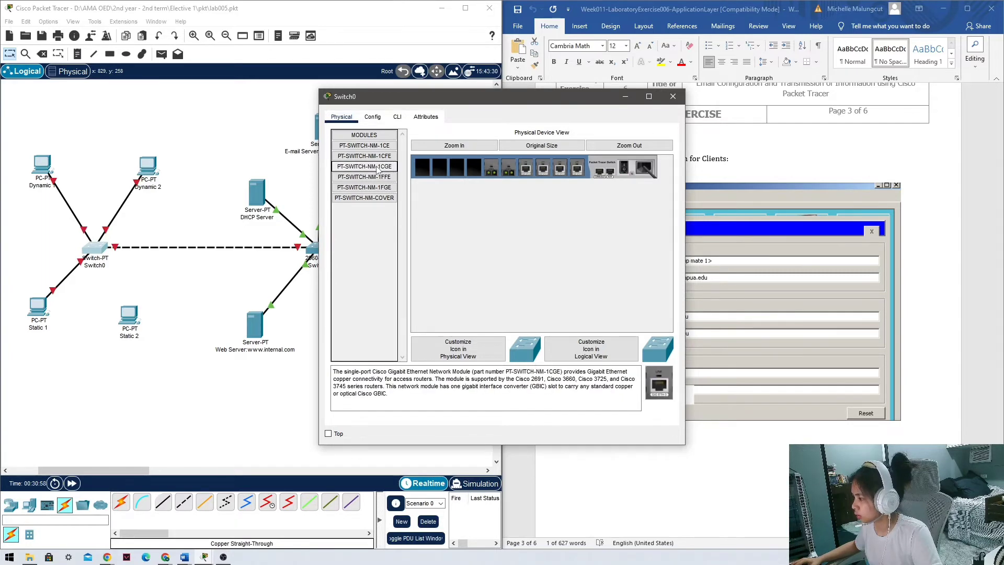
click(379, 157)
drag(379, 157, 473, 170)
click(622, 171)
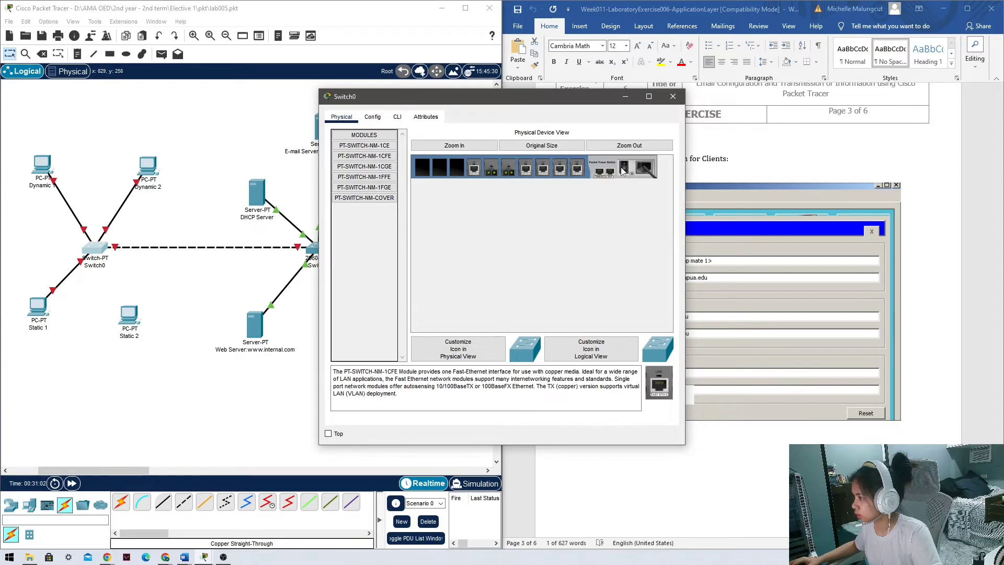
click(674, 97)
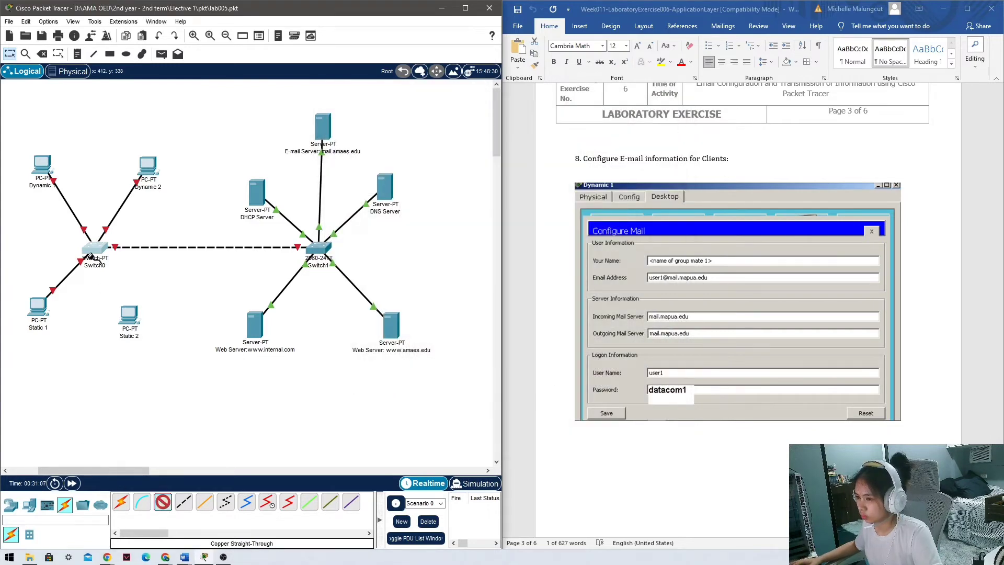
Cable a free Switch0 FastEthernet port to Static 2 and open Static 2's settings.
click(90, 255)
click(134, 292)
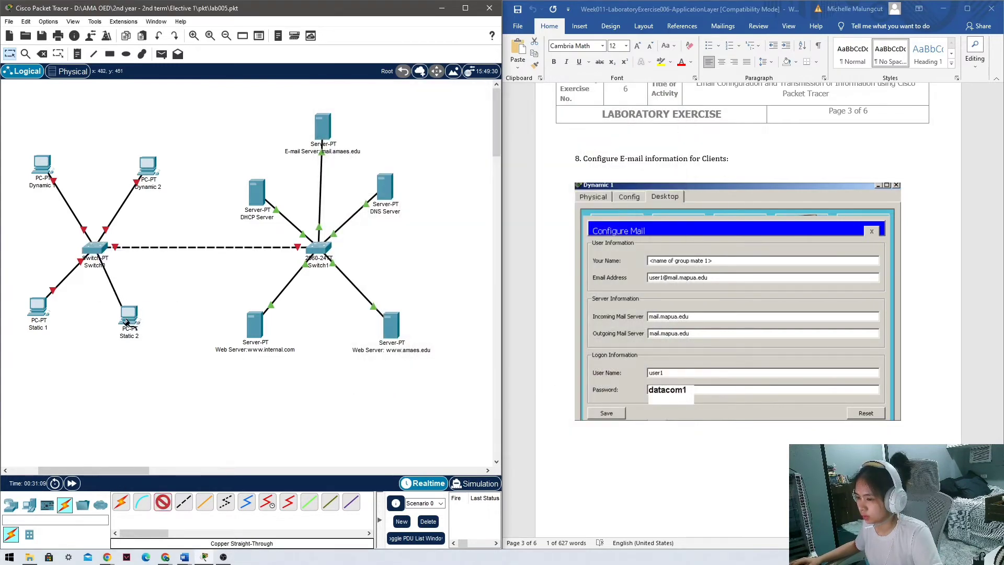
click(126, 321)
click(157, 367)
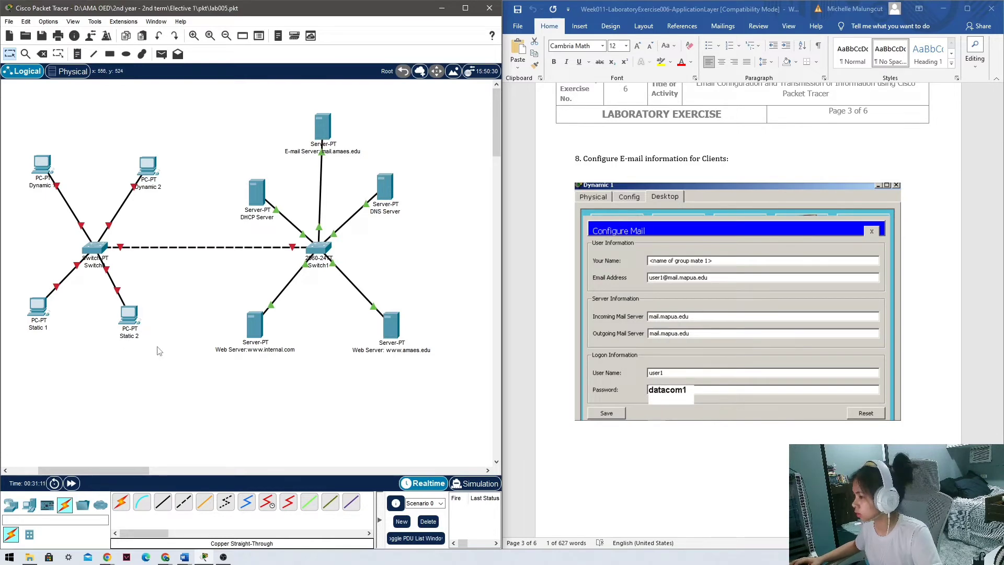
drag(140, 322, 143, 317)
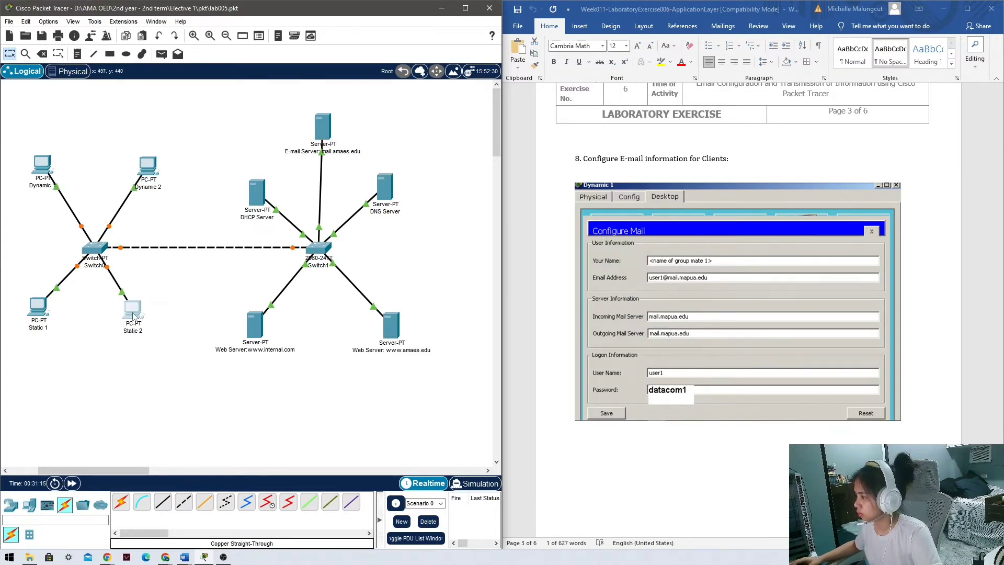
click(133, 316)
drag(480, 98, 255, 99)
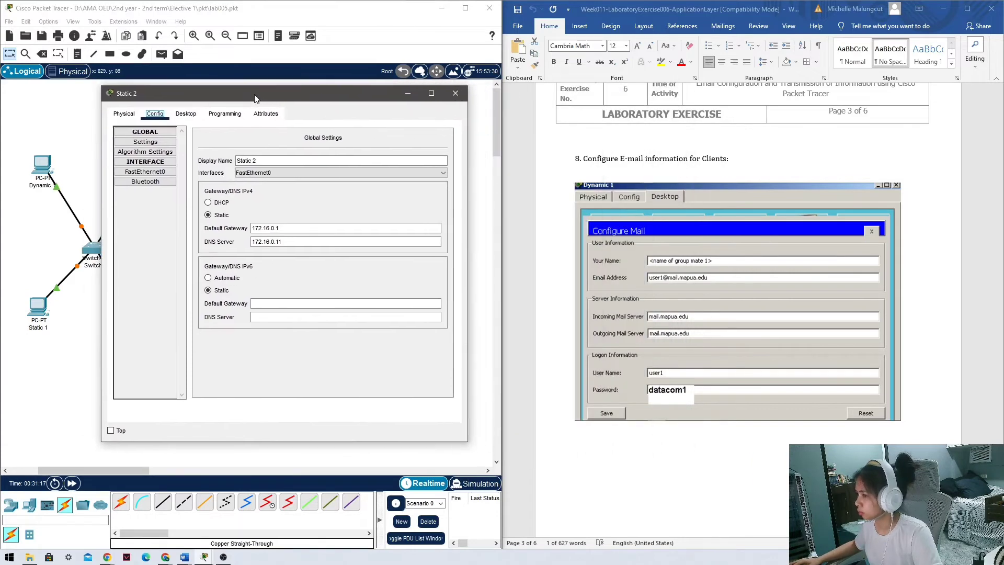
In Static 2's mail client setup, enter display name 'Group mate 4' and the account's e-mail address.
click(186, 114)
click(133, 367)
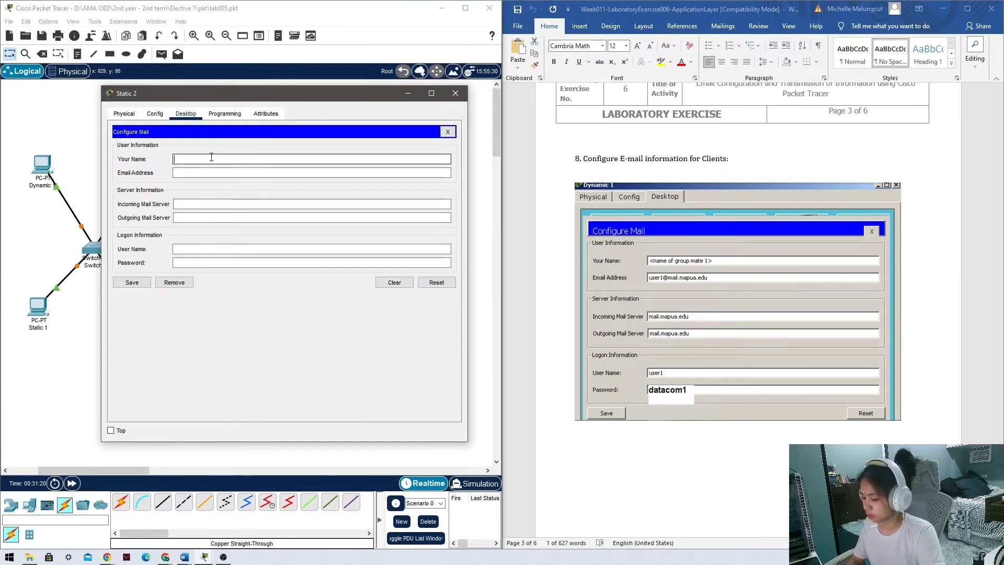
text(Group mat)
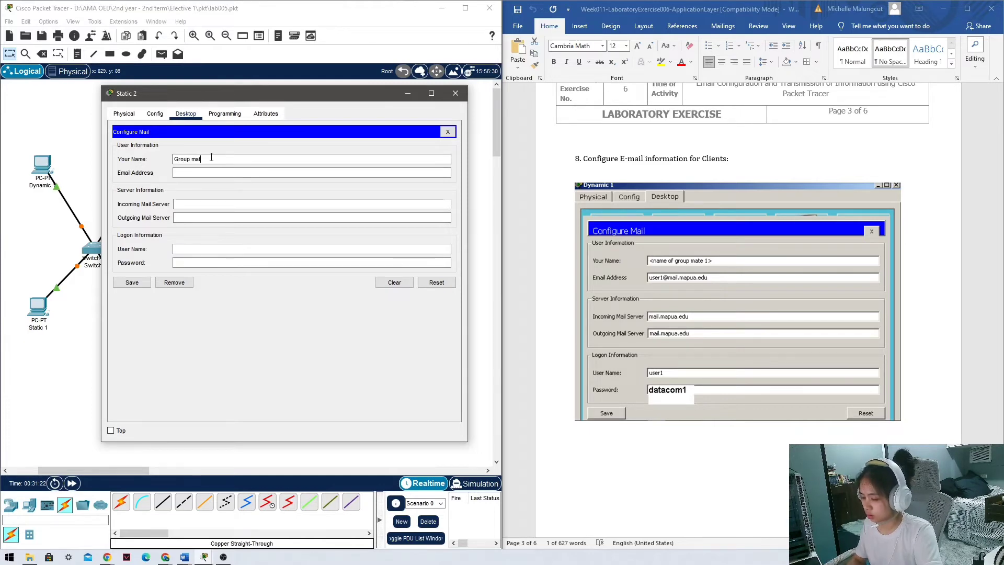
text(e 4)
key(Tab)
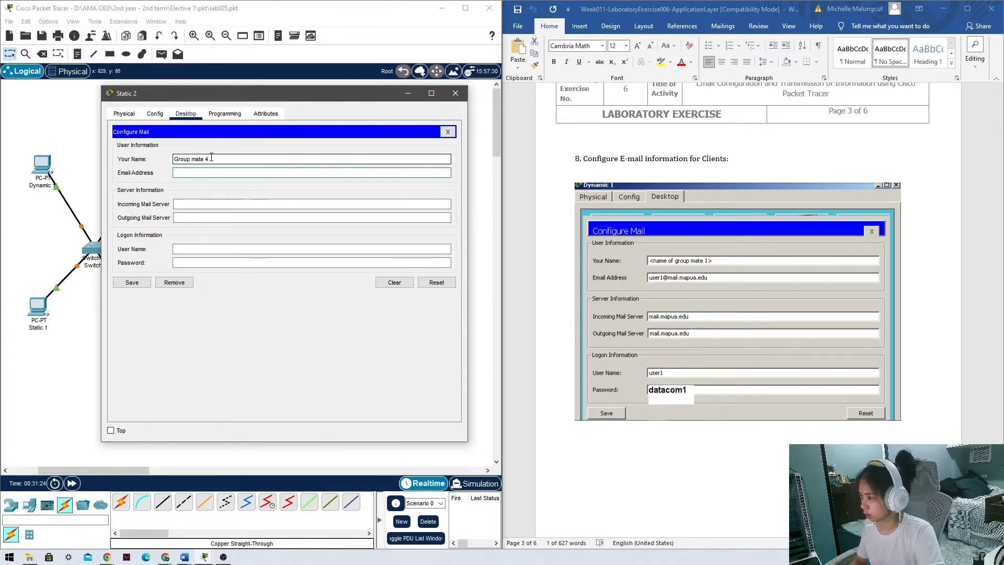
text(user)
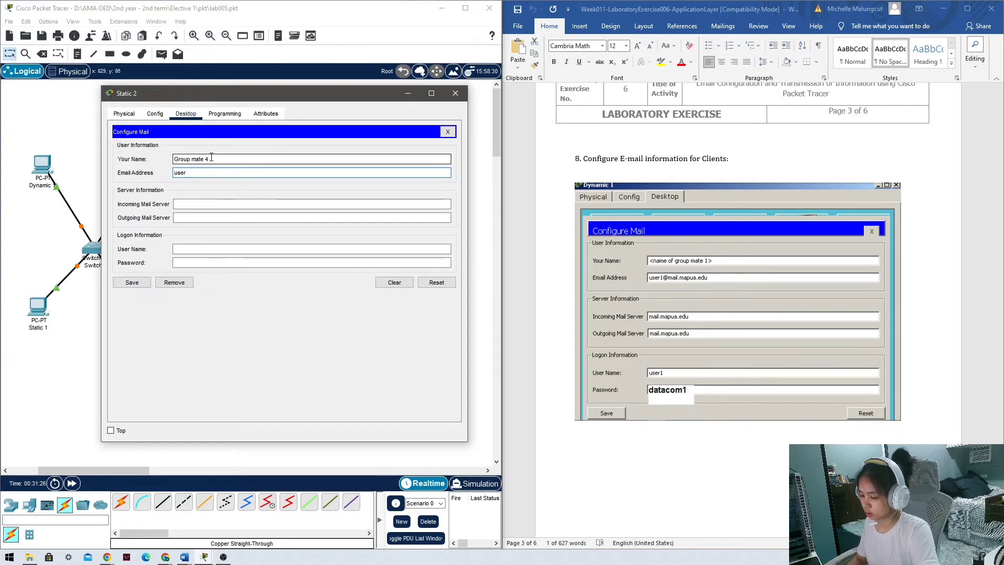
text(4@mai)
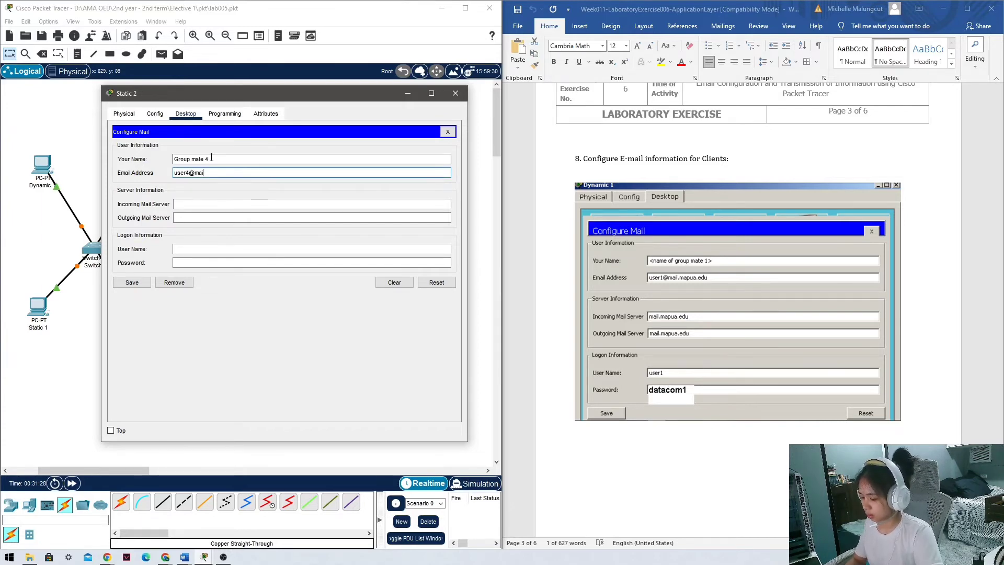
text(l.)
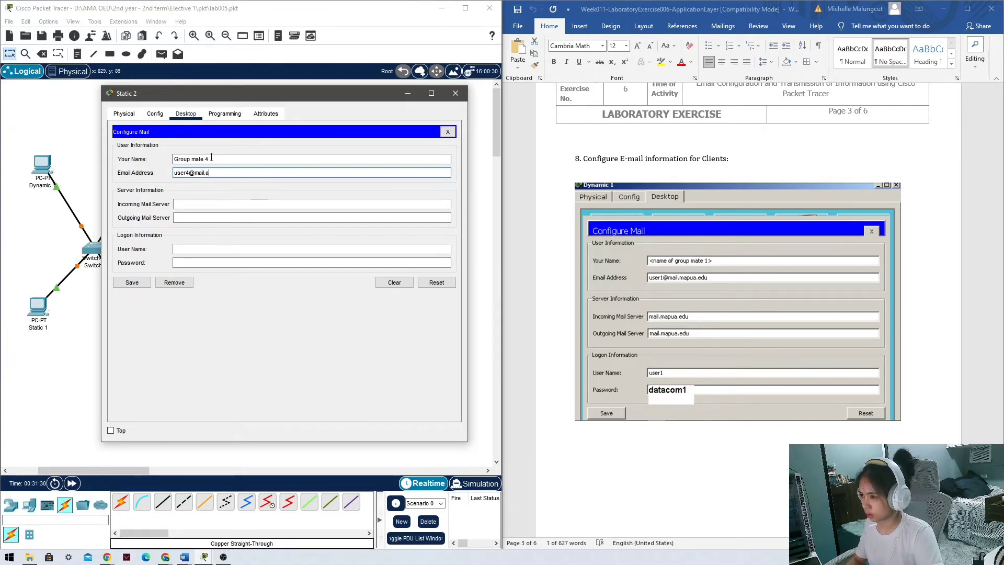
text(amaes.edu)
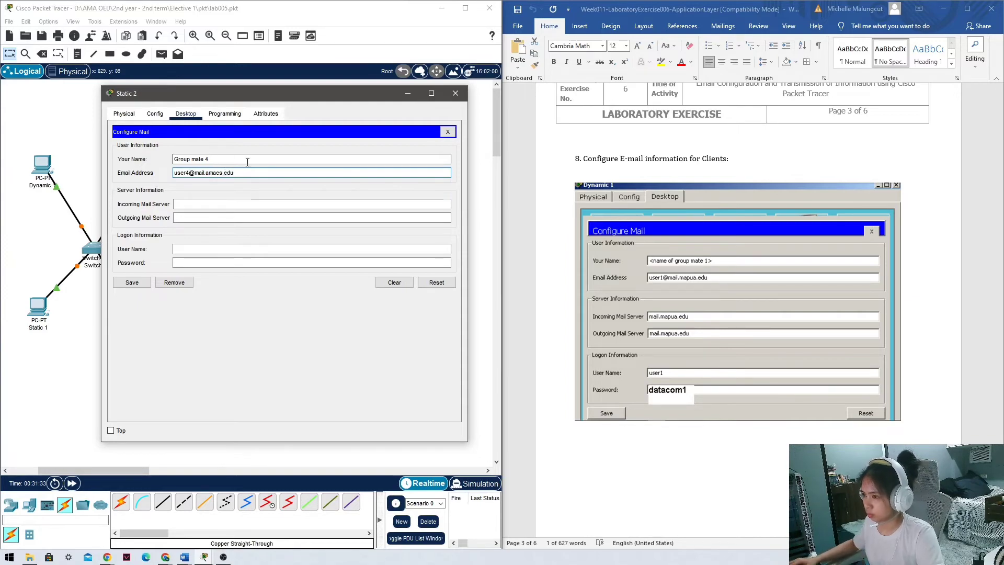
key(Tab)
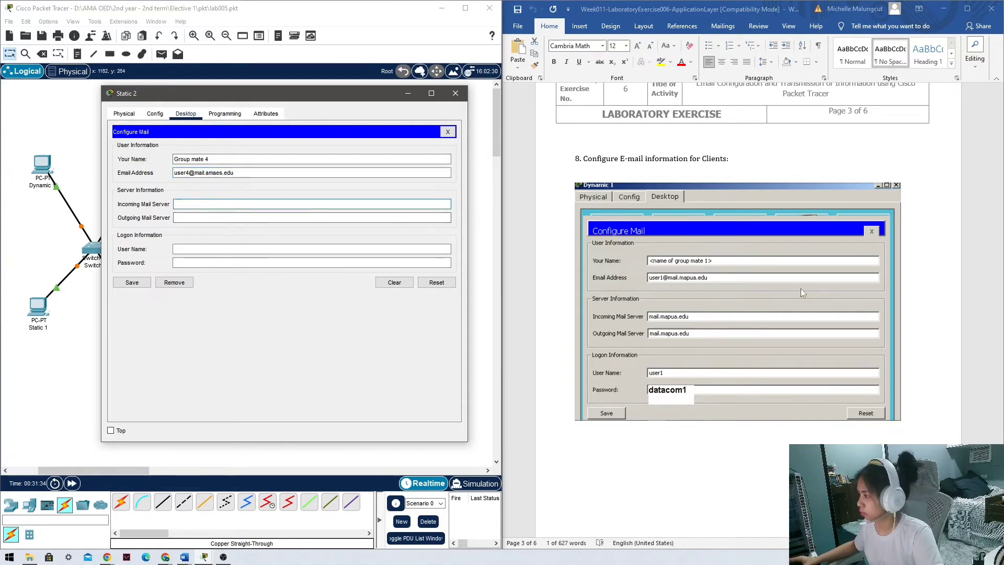
Set both the incoming and outgoing mail servers to 172.16.0.40, copied from the lab instructions.
scroll(769, 285, up, 7)
scroll(770, 285, up, 10)
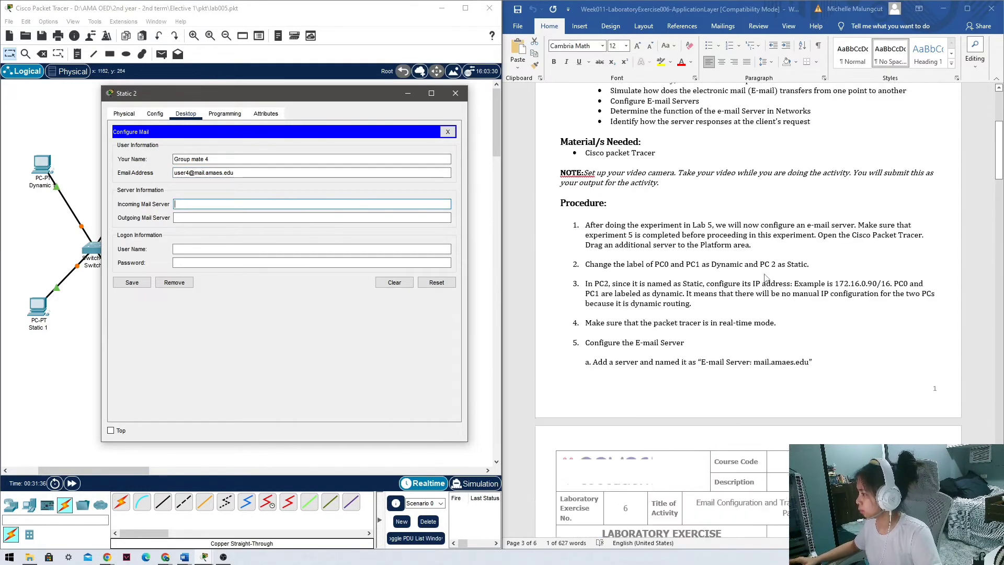
scroll(774, 304, down, 10)
scroll(770, 309, up, 5)
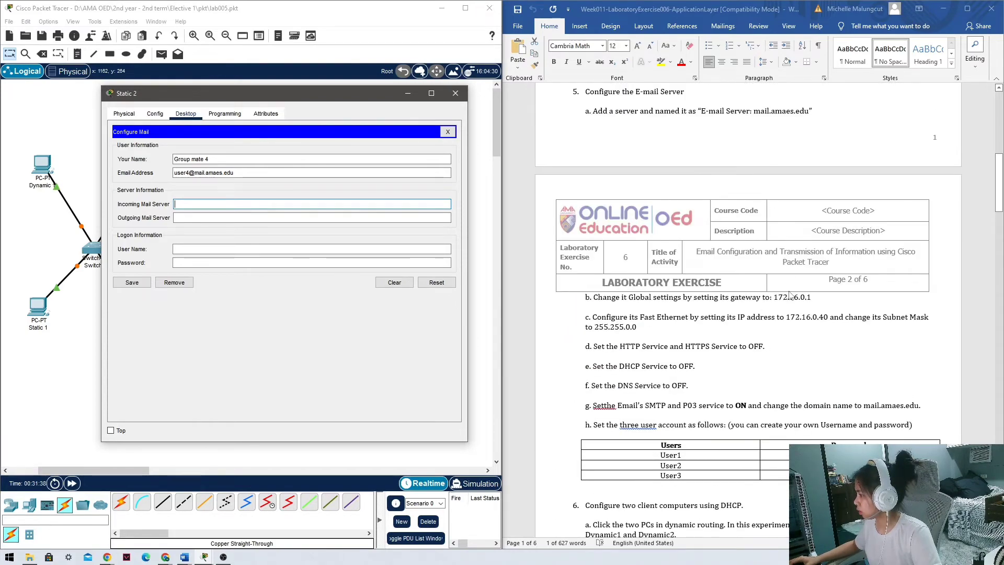
scroll(732, 340, up, 5)
click(790, 396)
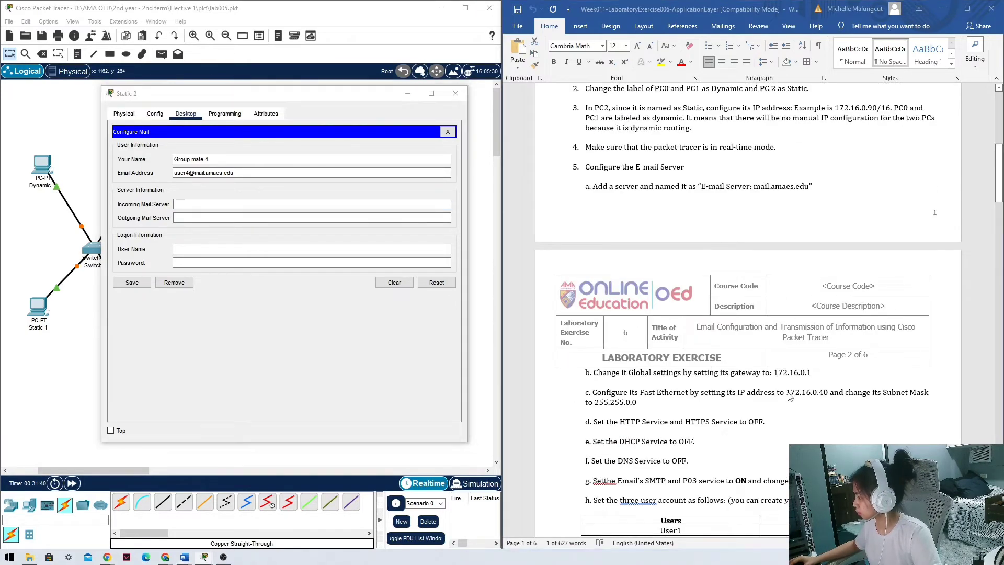
drag(786, 395, 828, 396)
key(ctrl+c)
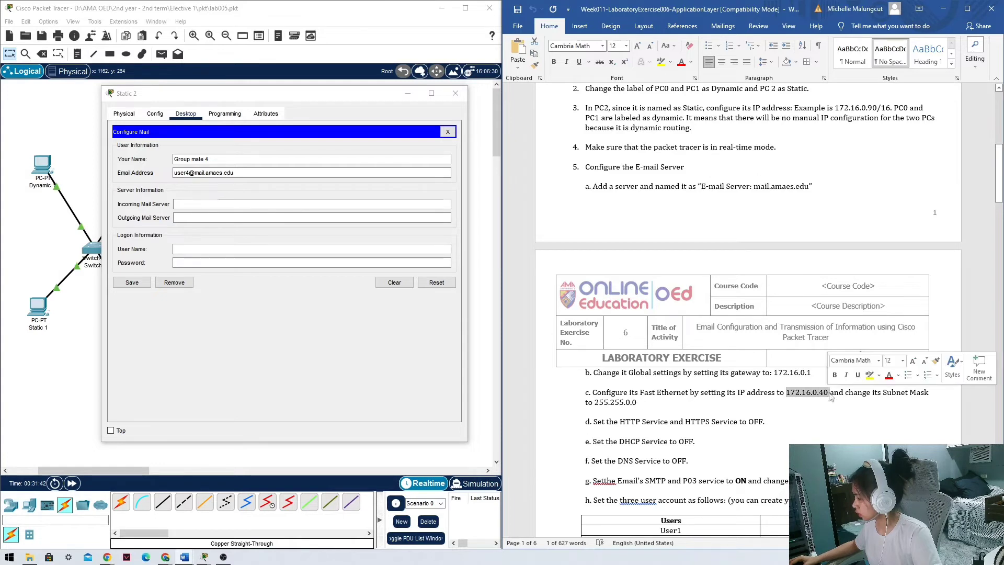
click(222, 205)
key(ctrl+v)
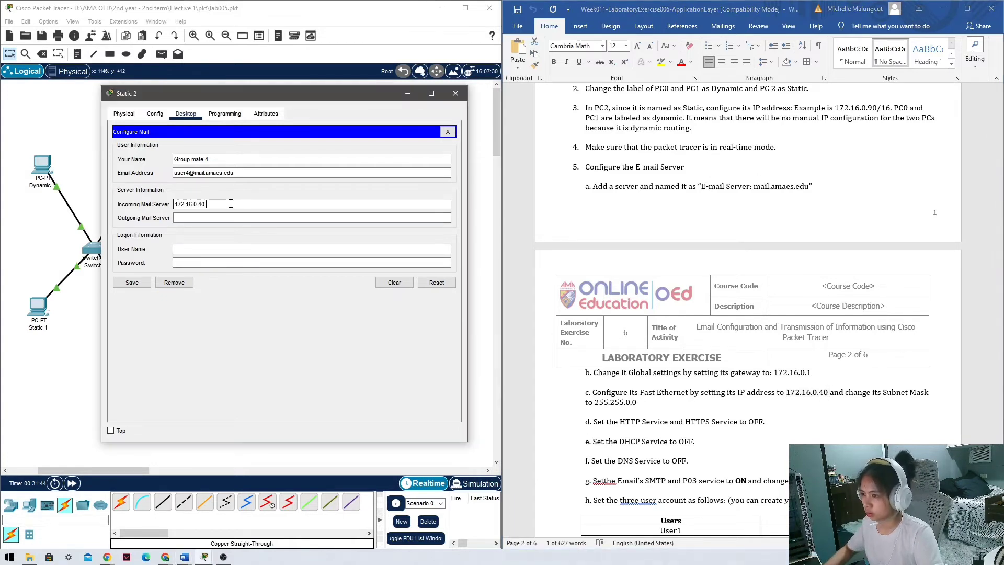
triple_click(222, 206)
key(ctrl+c)
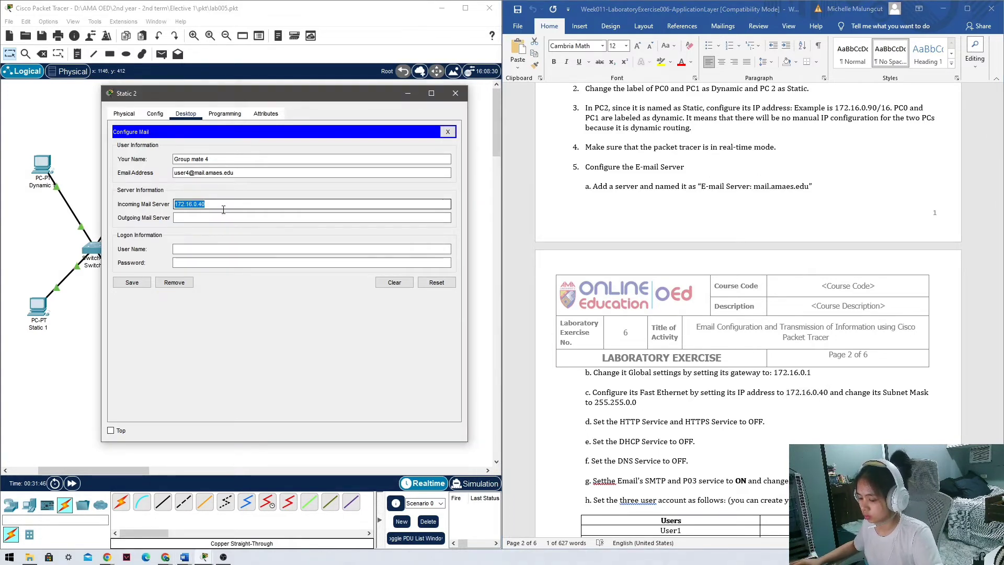
click(223, 218)
key(ctrl+v)
Enter user name User4 and its password, save the settings, and receive mail.
click(212, 250)
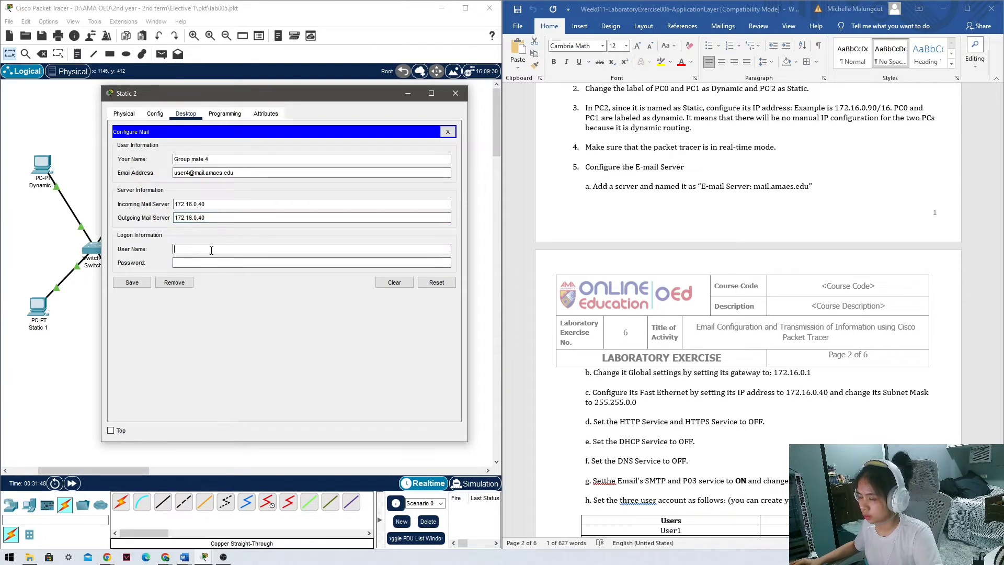
text(user4)
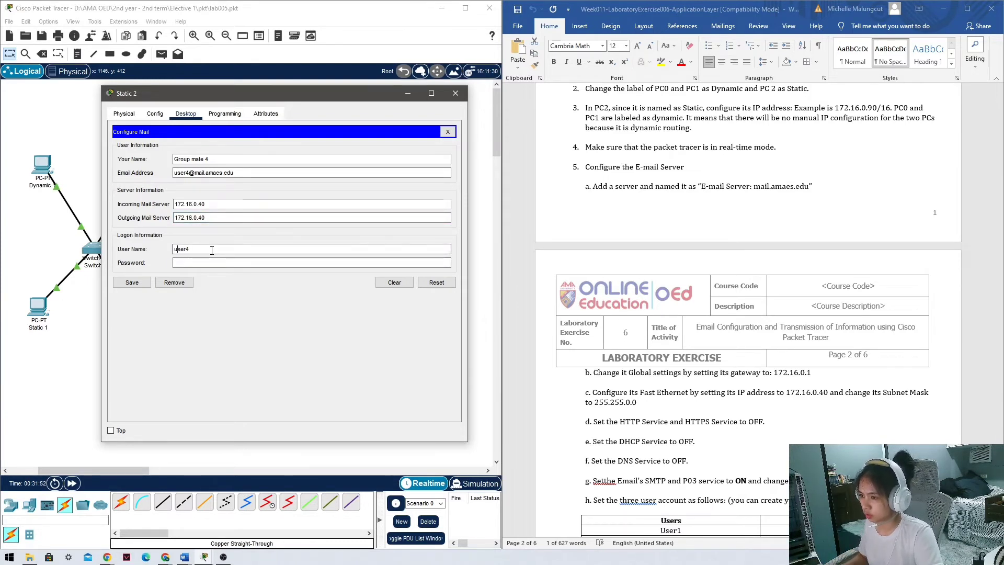
key(BackSpace)
text(U)
key(Tab)
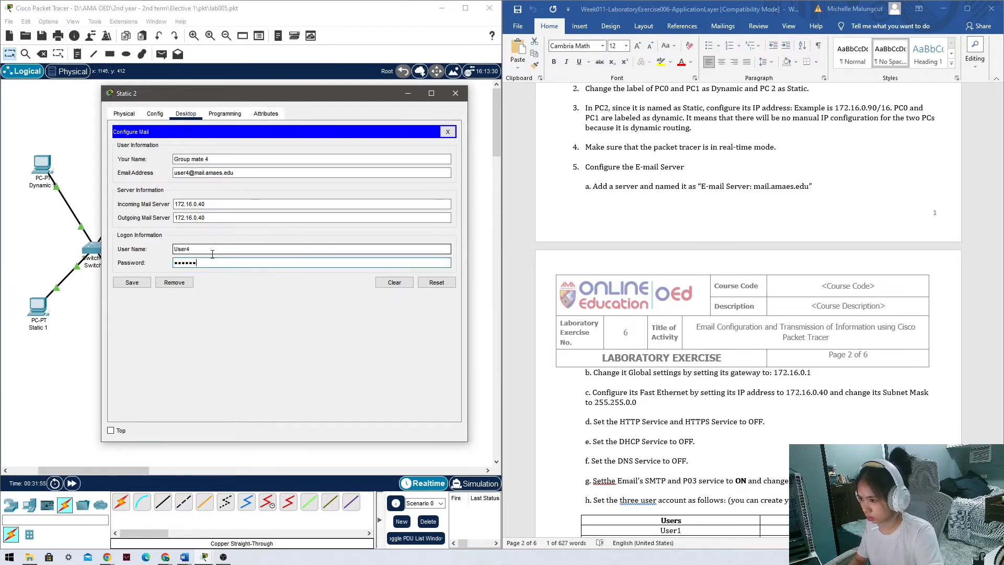
click(146, 285)
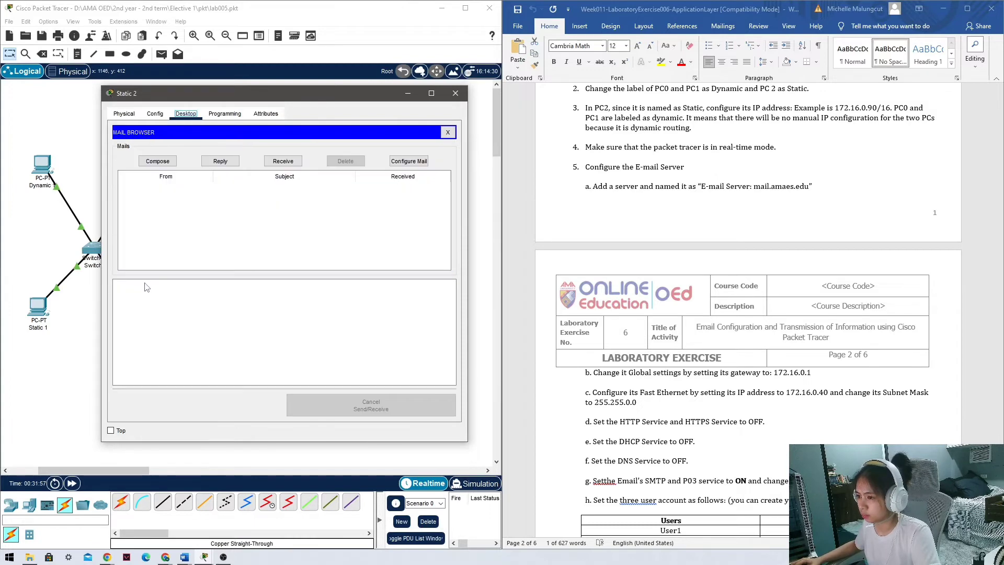
click(290, 164)
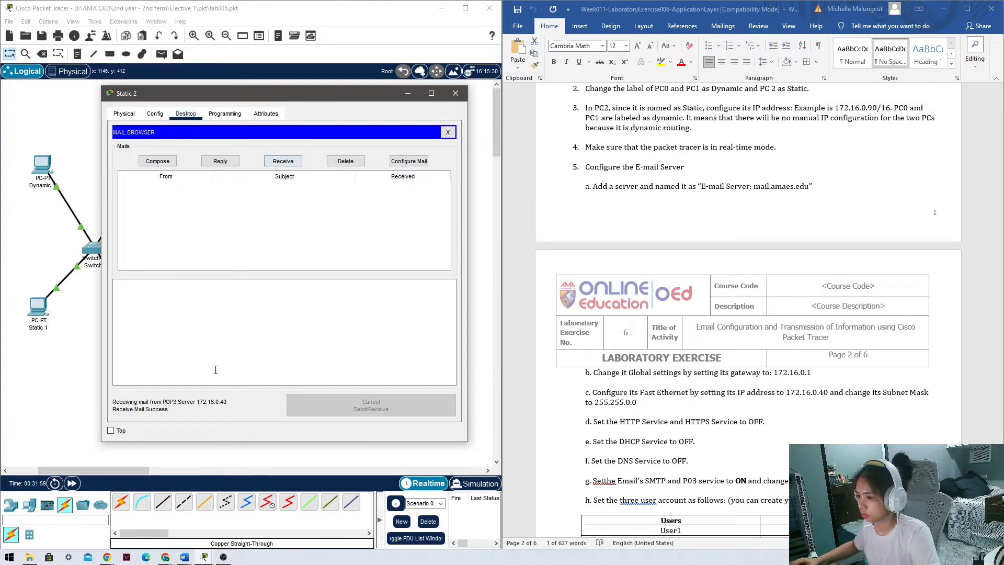
Close Static 2, highlight lab steps 9 and 10 in Word, and reopen Static 2.
click(456, 93)
scroll(714, 370, down, 8)
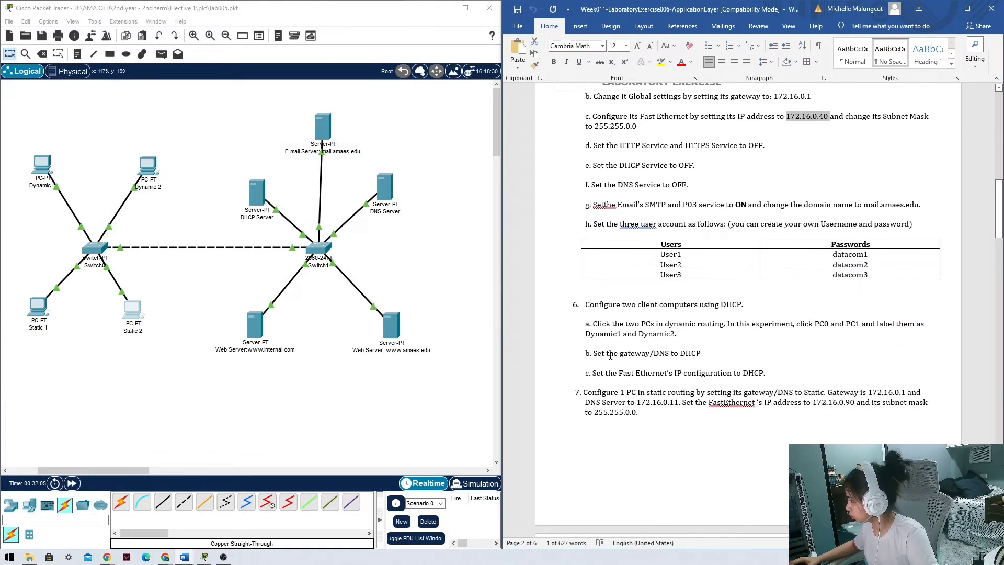
scroll(619, 364, down, 15)
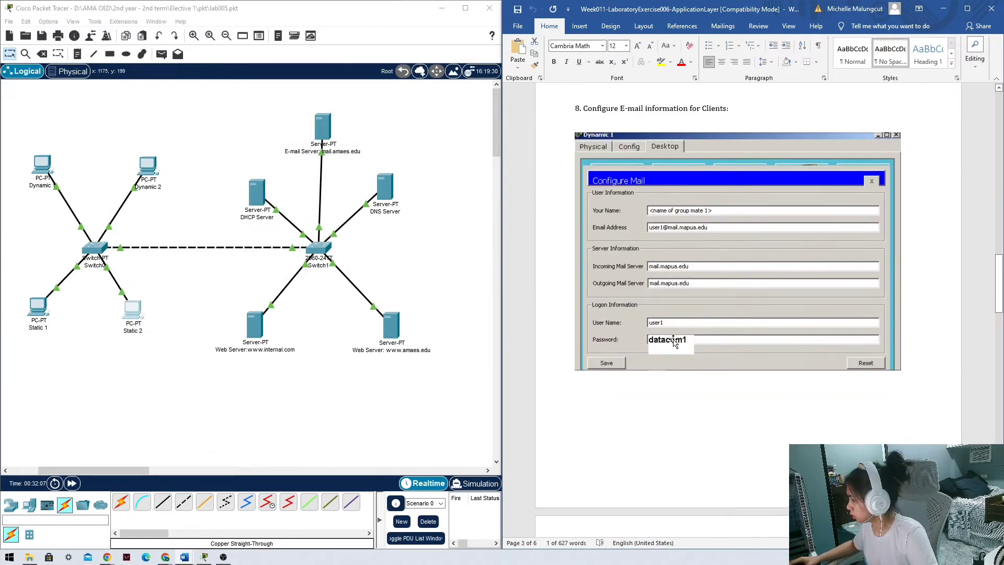
scroll(669, 340, up, 6)
scroll(669, 415, down, 7)
scroll(666, 414, up, 7)
scroll(665, 416, down, 12)
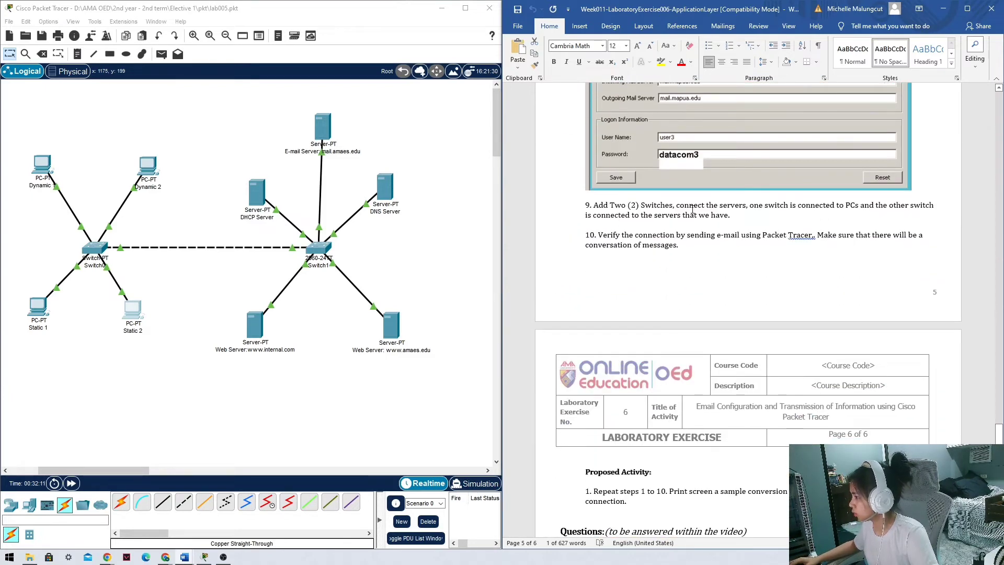
drag(594, 205, 746, 206)
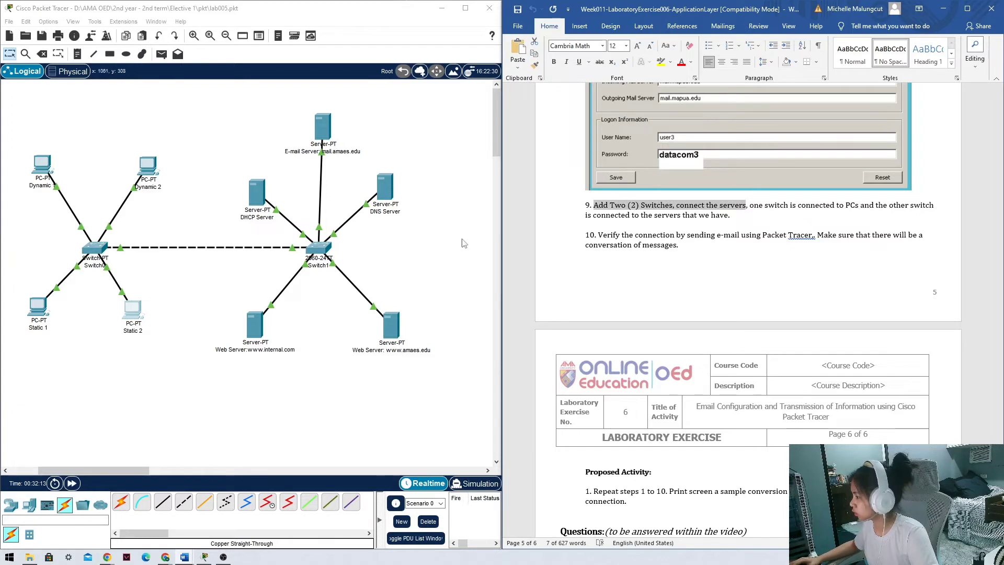
drag(597, 235, 787, 235)
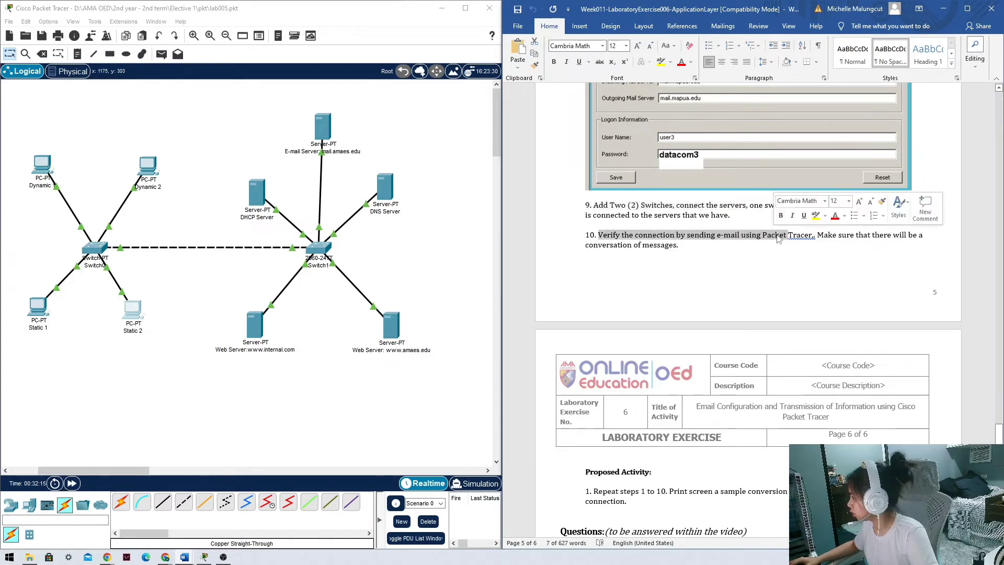
click(134, 313)
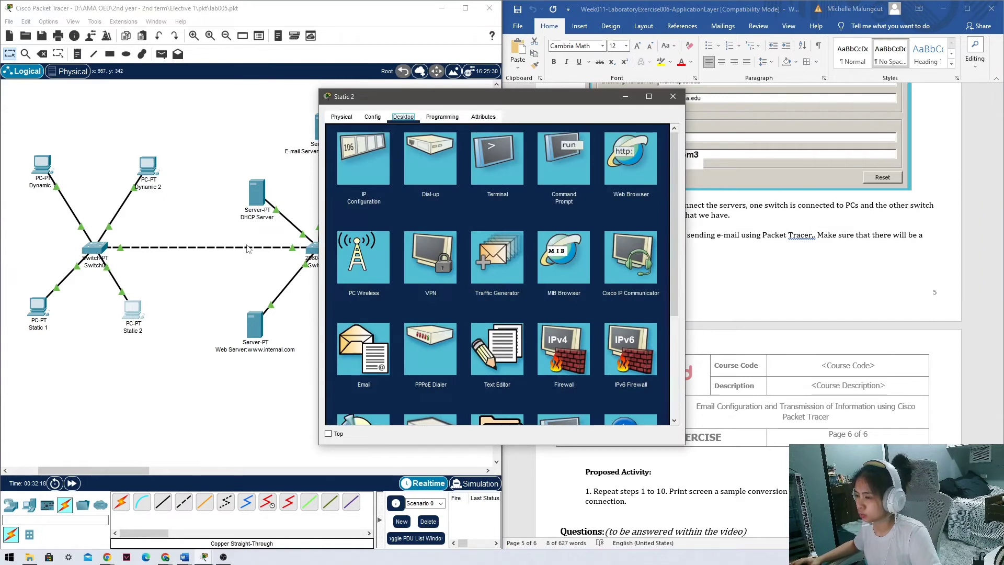
Start a new e-mail on Static 2 addressed to Dynamic 2's mail account.
click(381, 350)
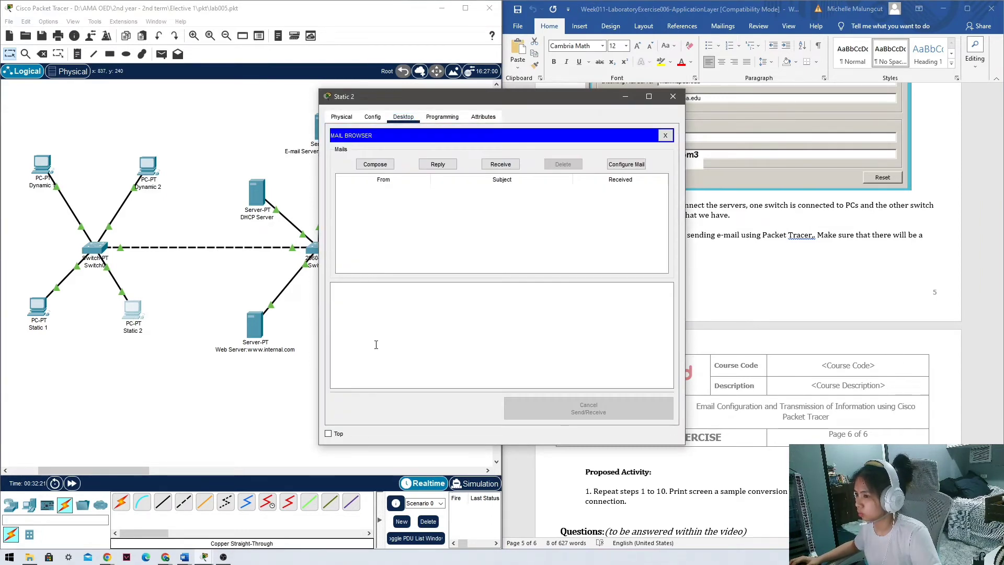
click(378, 166)
click(440, 151)
key(ctrl+v)
drag(440, 151, 394, 156)
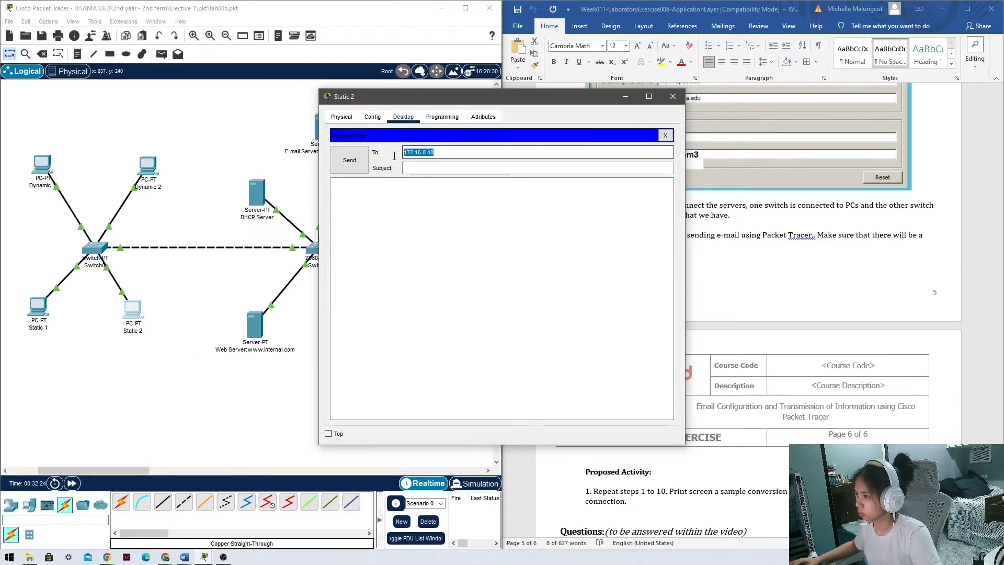
key(BackSpace)
text(user)
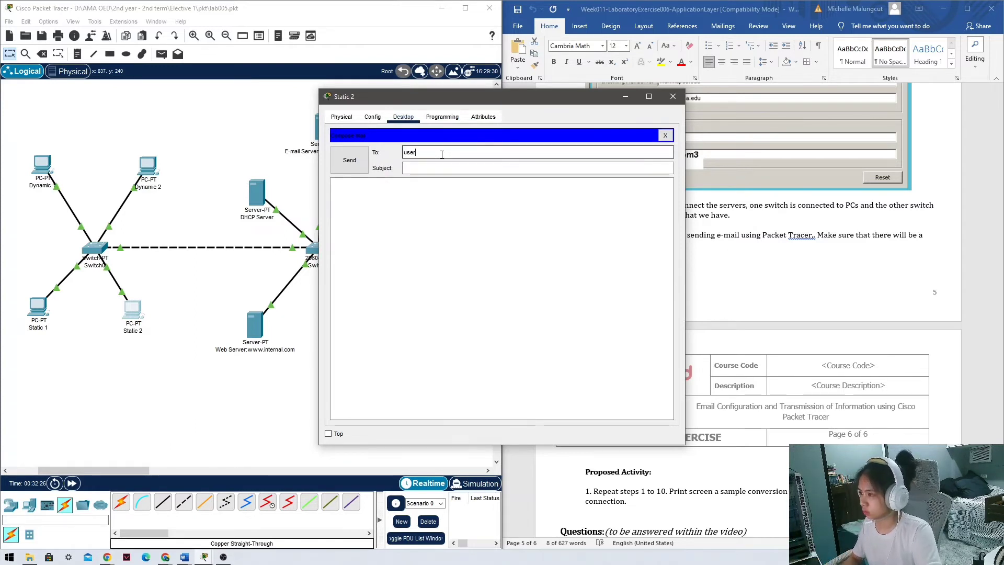
text(2@mail.amaes.e)
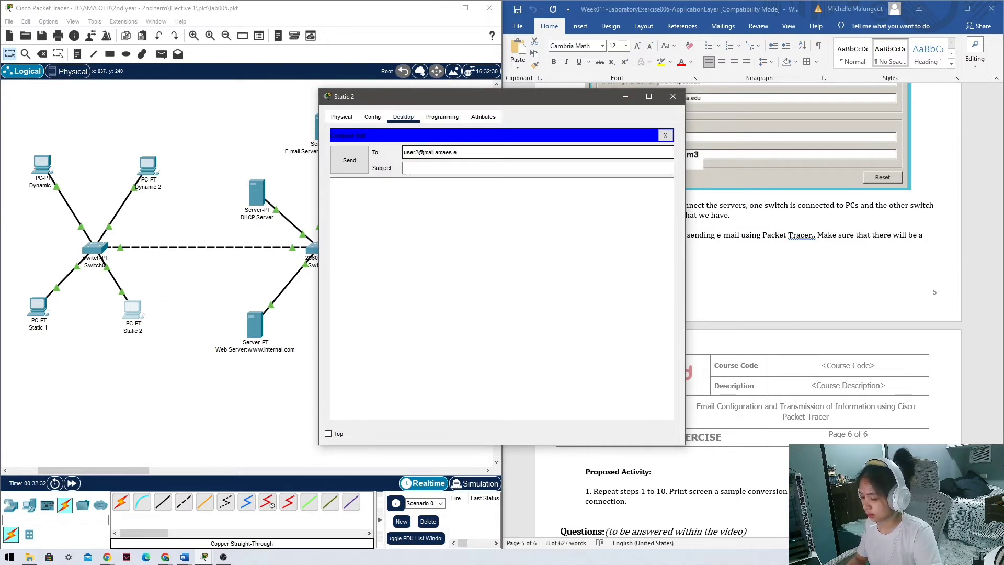
text(du)
Enter subject 'Greetings' and body 'Good day Dynamic 2', then send it.
click(469, 169)
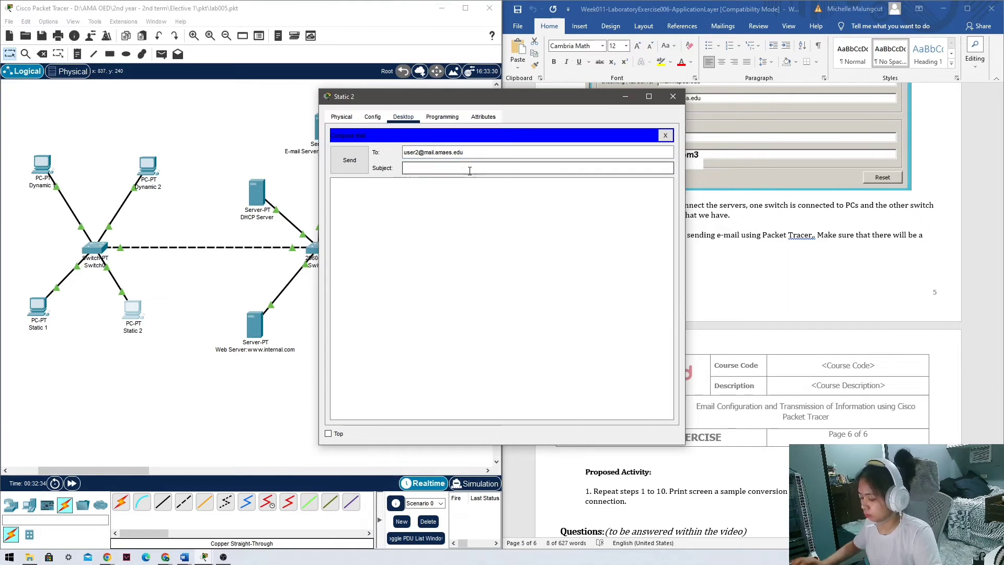
key(BackSpace)
key(BackSpace)
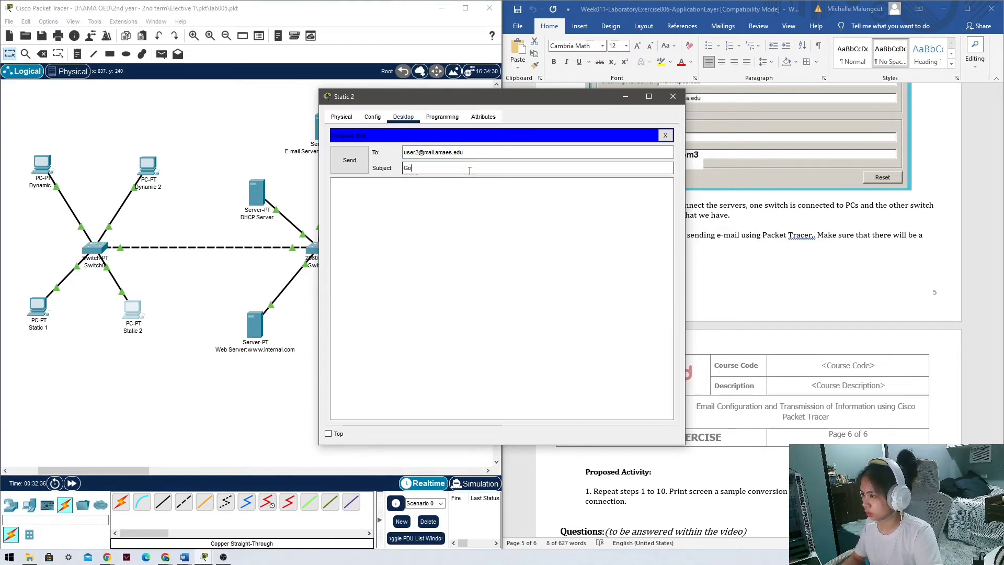
text(Greetu)
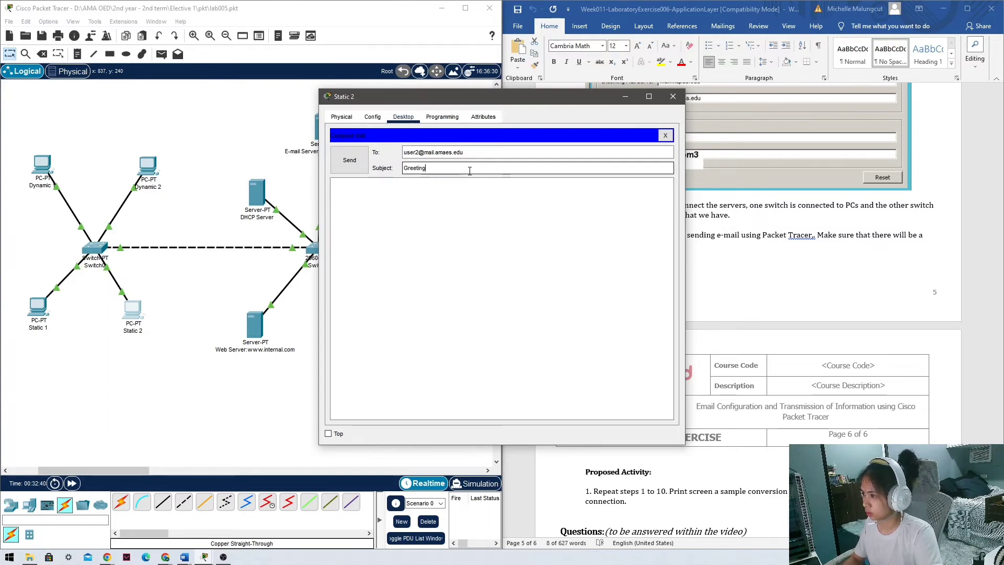
text(s)
click(464, 200)
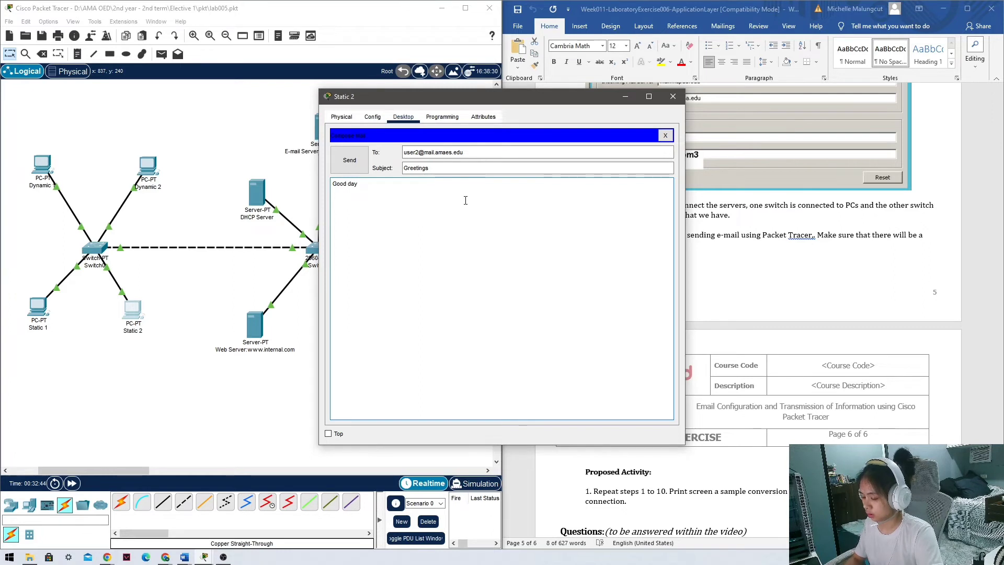
key(BackSpace)
text(Dyna)
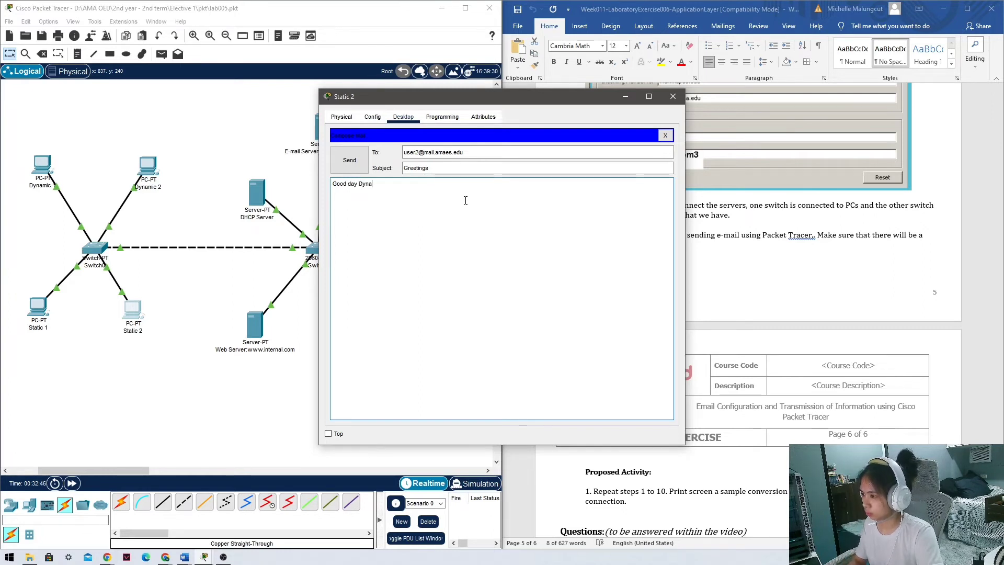
text(mic 2)
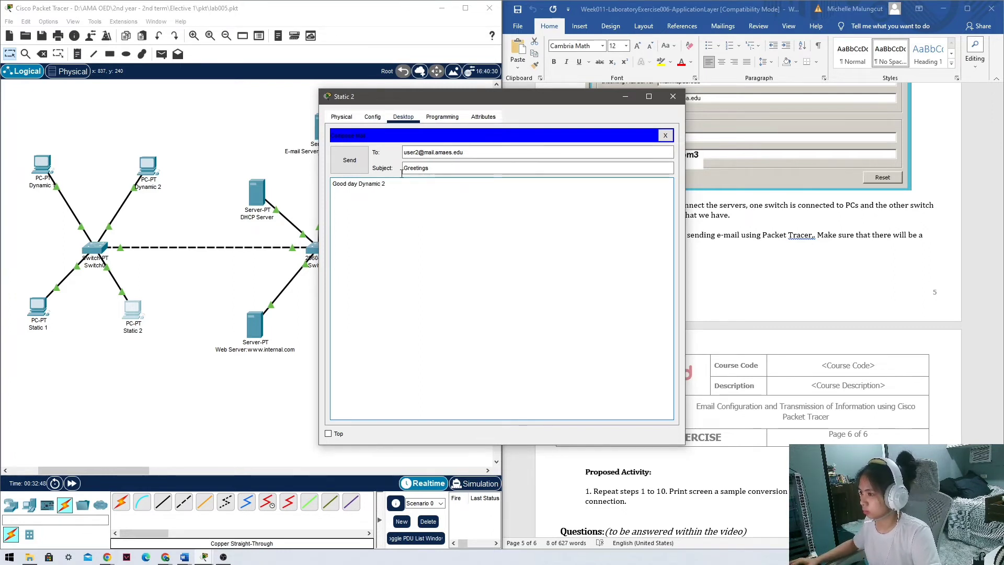
click(350, 161)
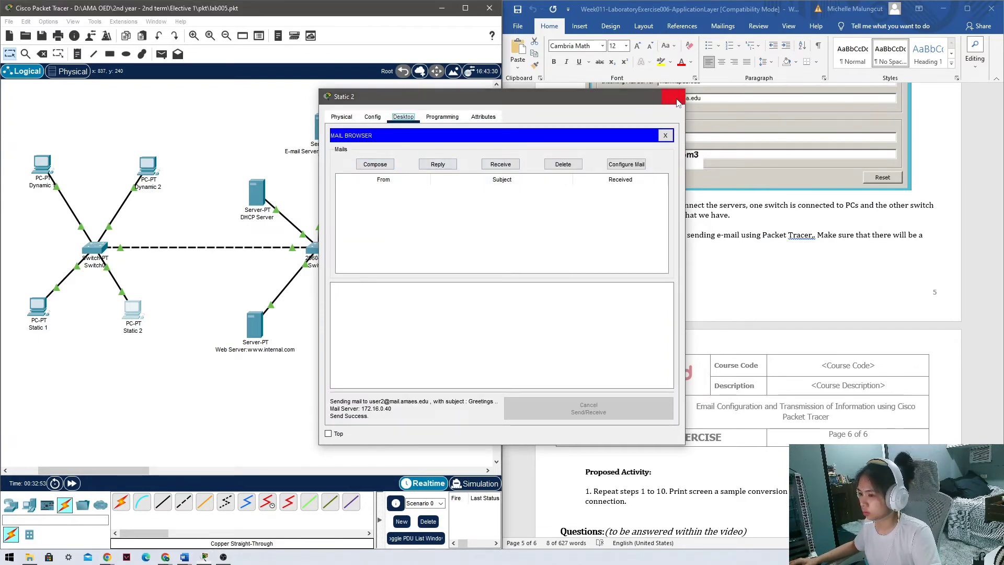
Close Static 2 and receive and read the Greetings message in Dynamic 2's mail client.
click(673, 97)
click(163, 170)
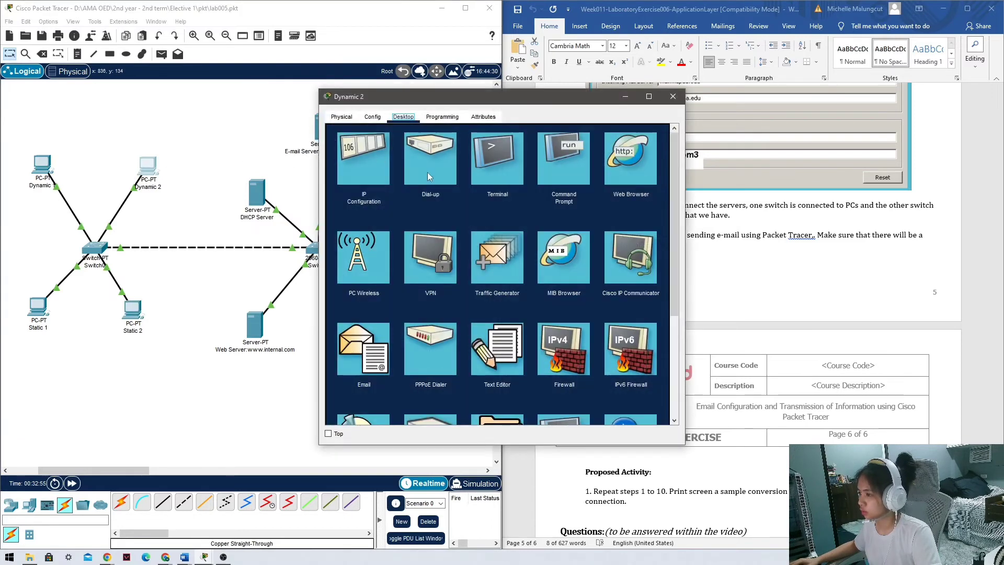
click(347, 357)
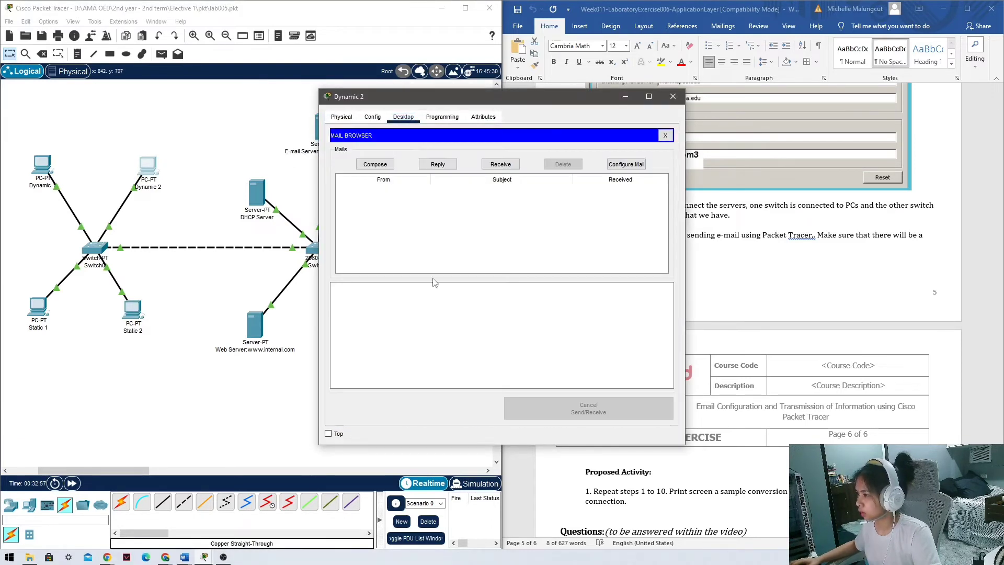
click(500, 165)
click(470, 193)
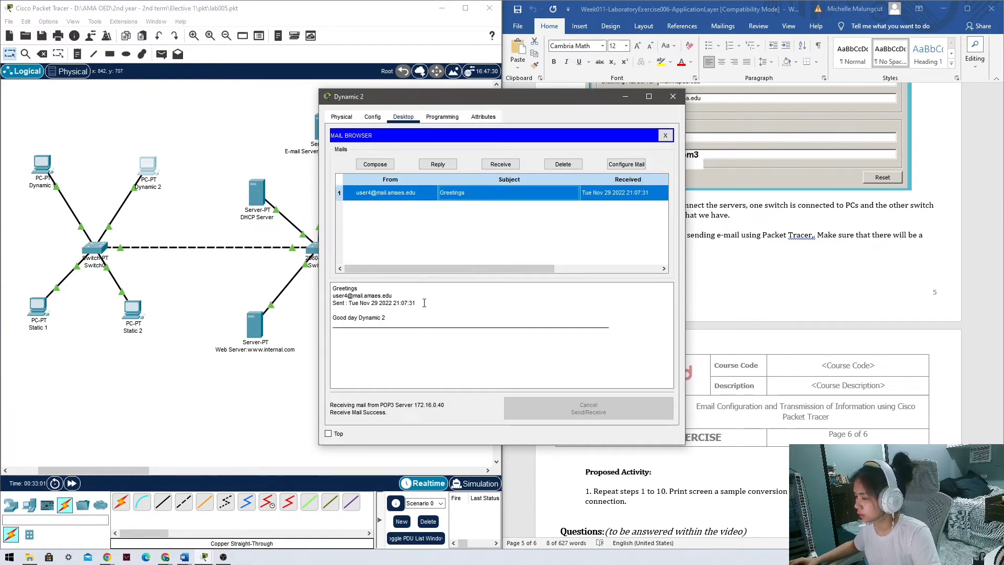
Reply 'Good Day Static 2! How can I help you?' to Static 2, then close Dynamic 2.
click(438, 165)
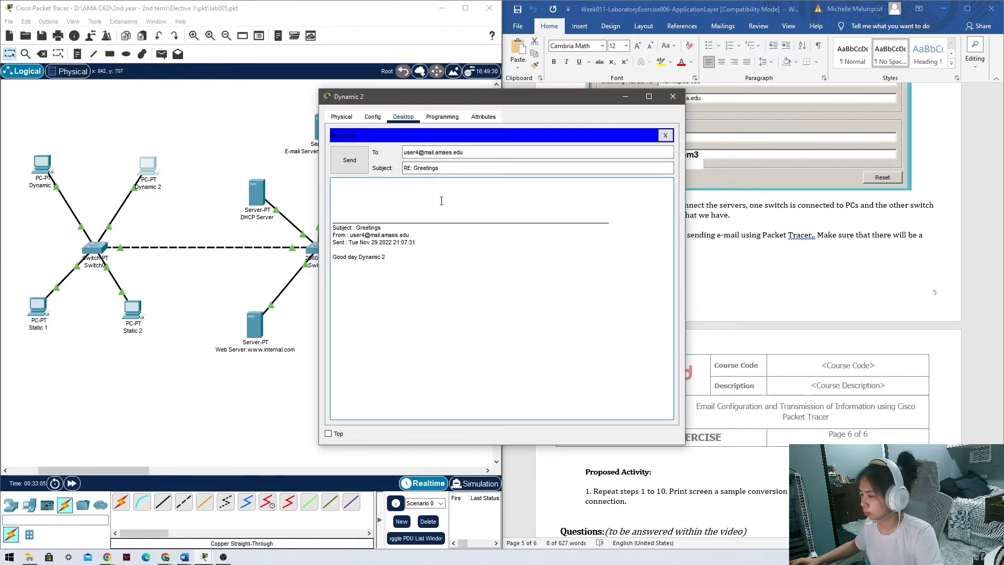
text(Good Day)
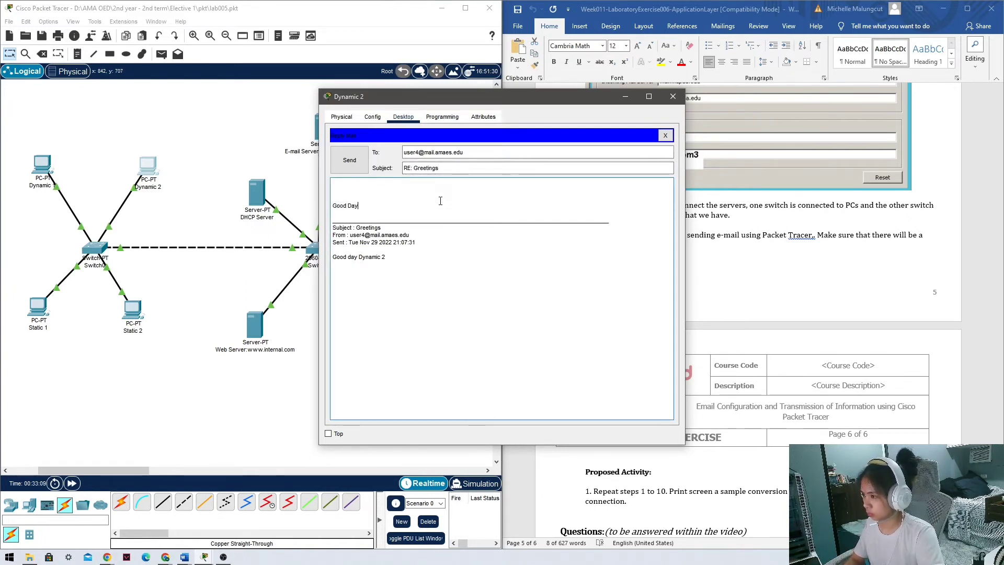
text( Stat)
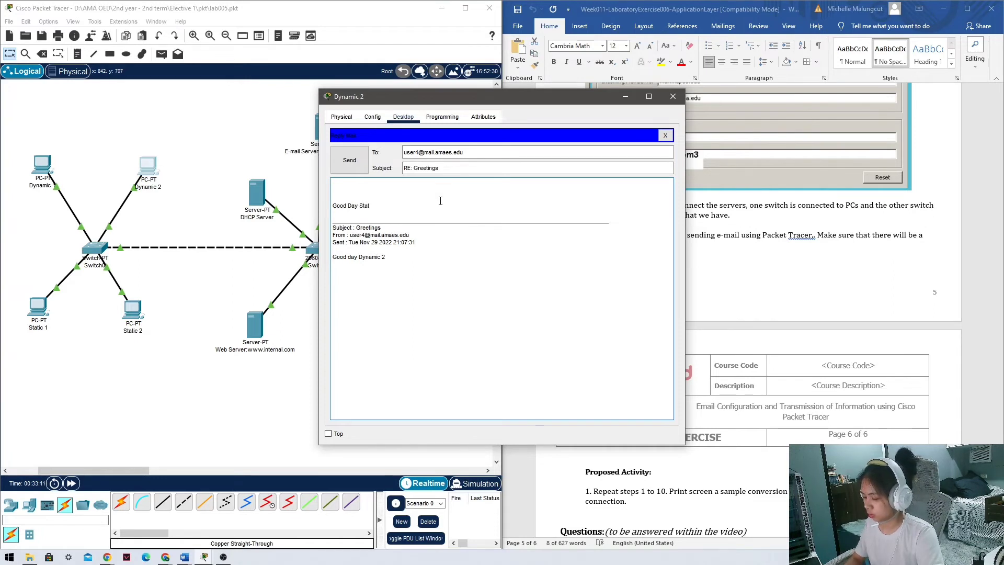
text(ic 2)
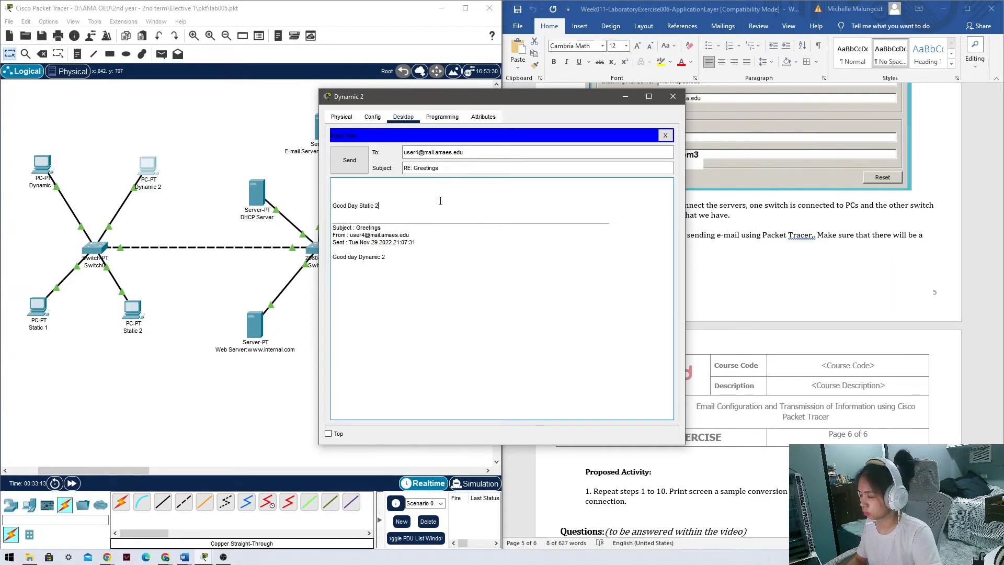
text(! How)
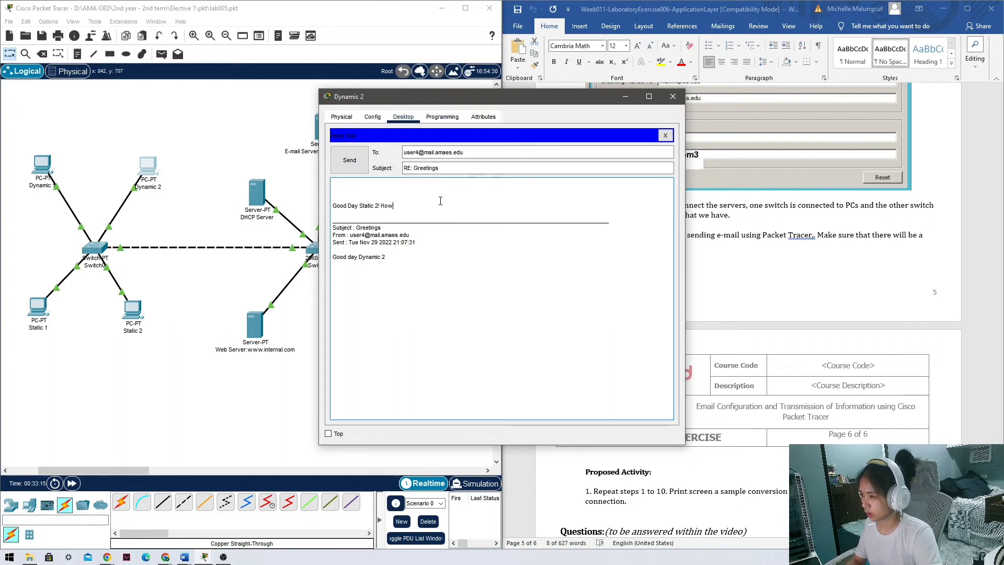
text( can I )
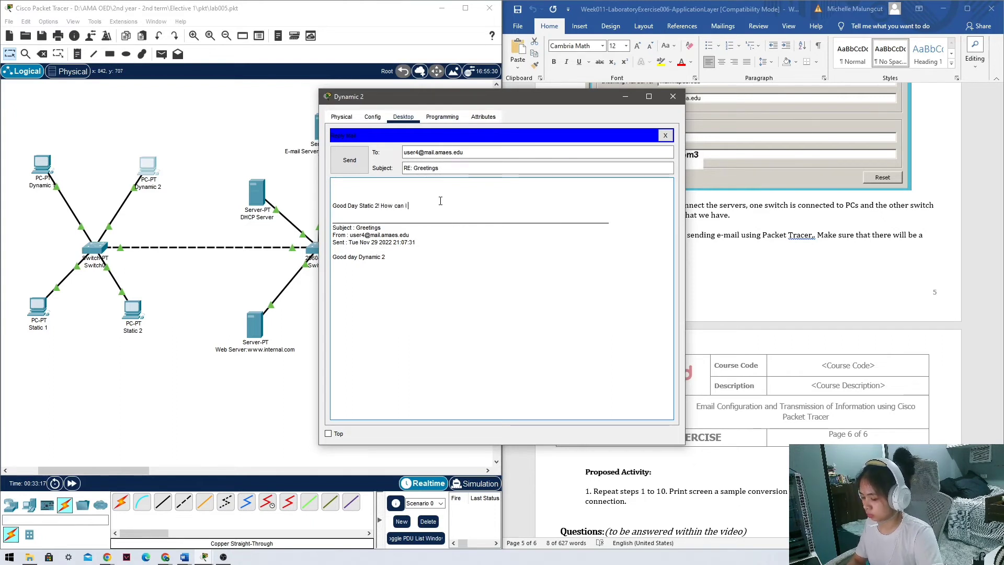
text(help you?)
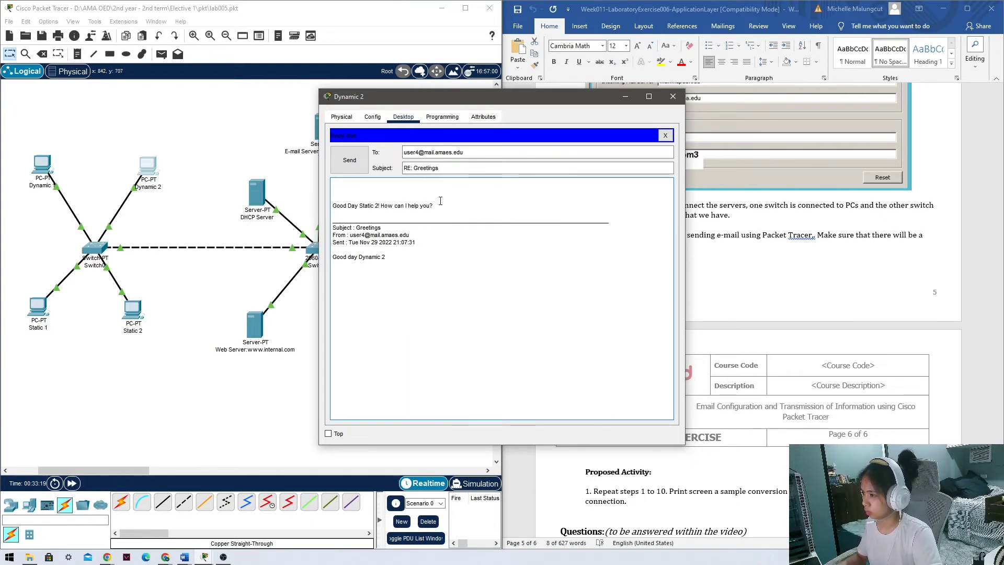
click(349, 160)
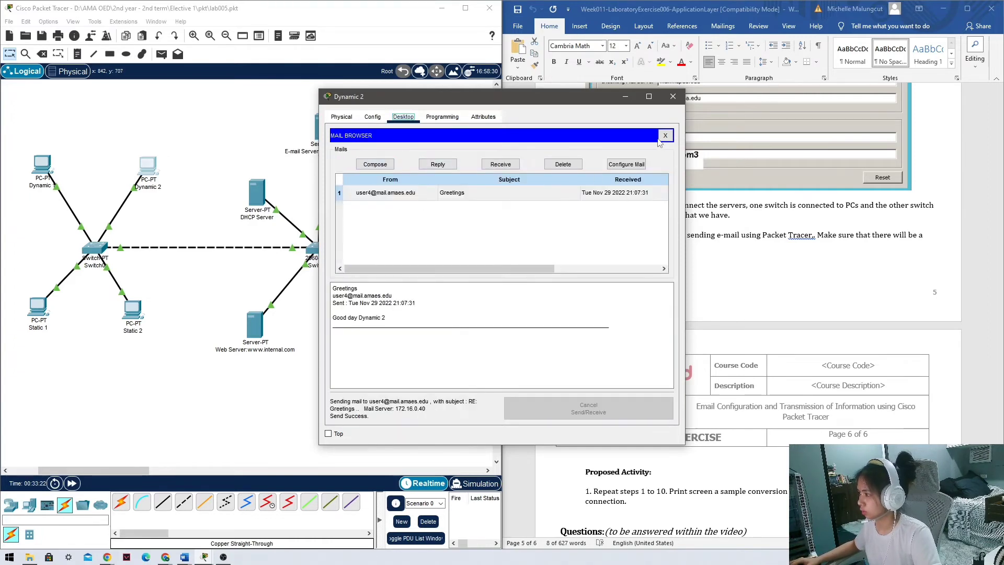
click(674, 97)
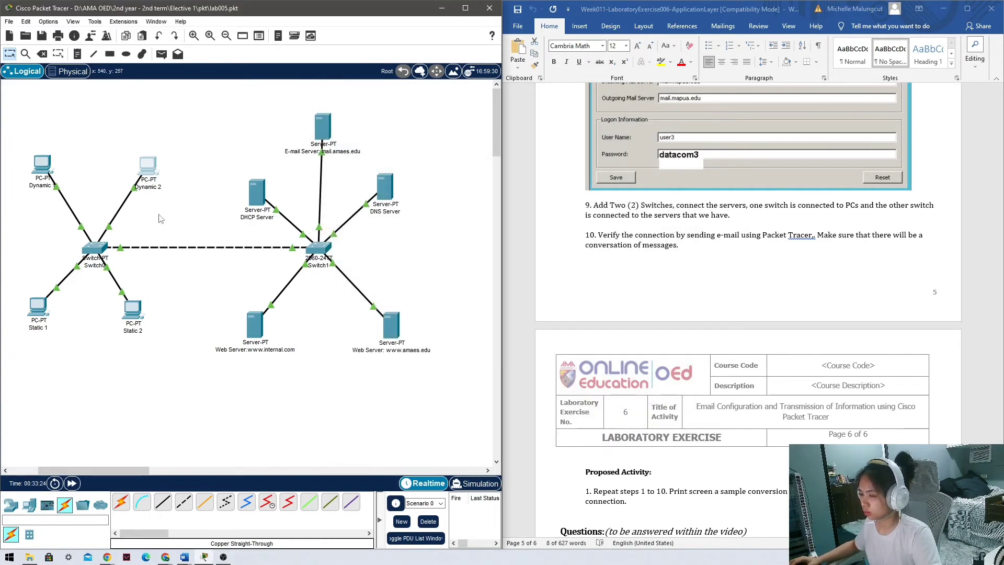
Receive mail on Static 2 and read Dynamic 2's 'RE: Greetings' reply.
click(133, 309)
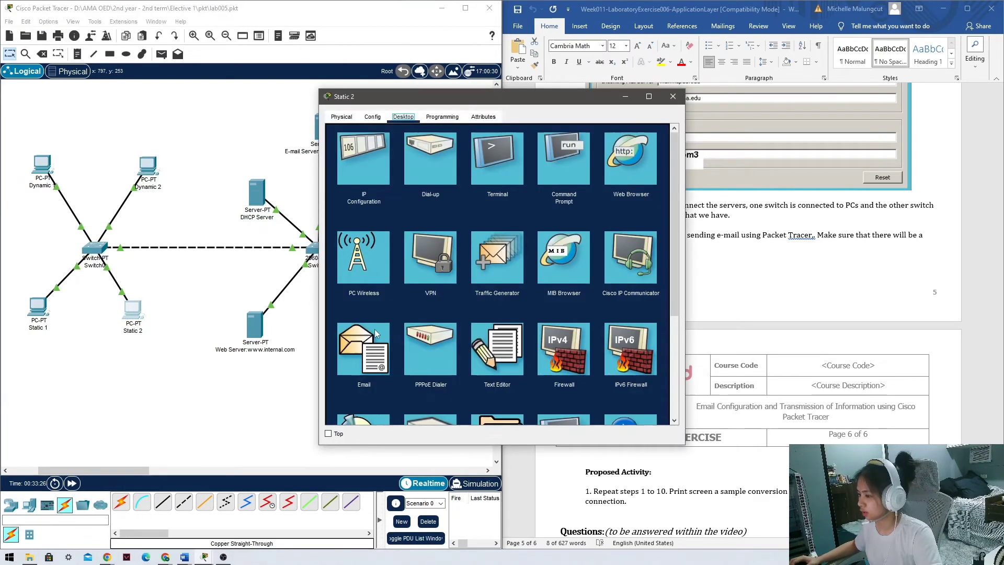
click(368, 353)
click(500, 166)
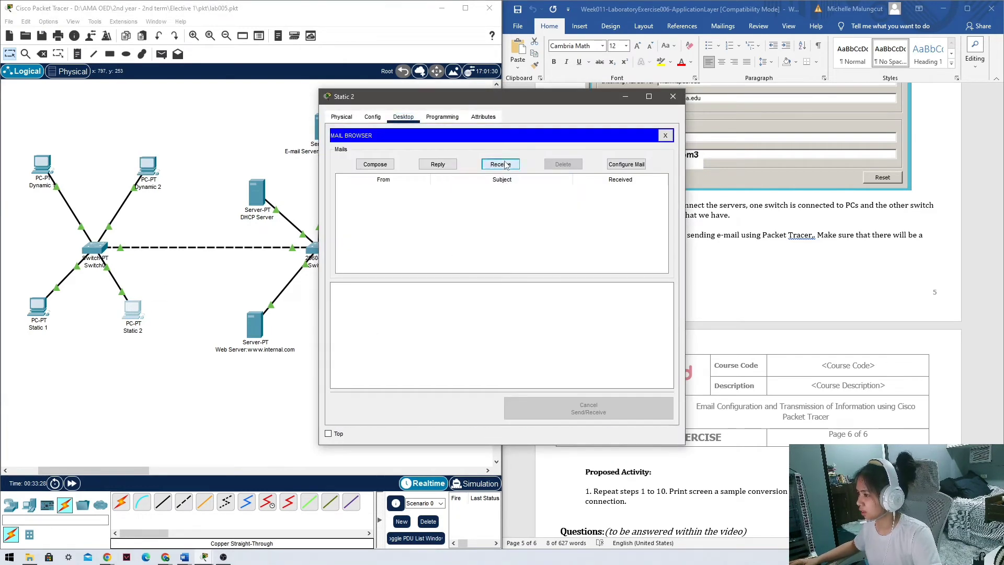
click(467, 194)
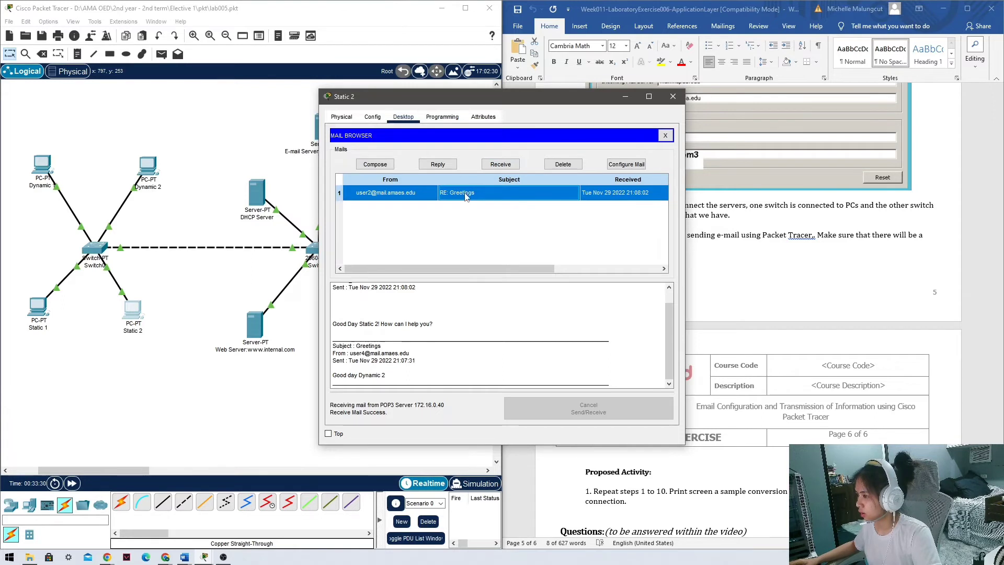
scroll(485, 305, down, 2)
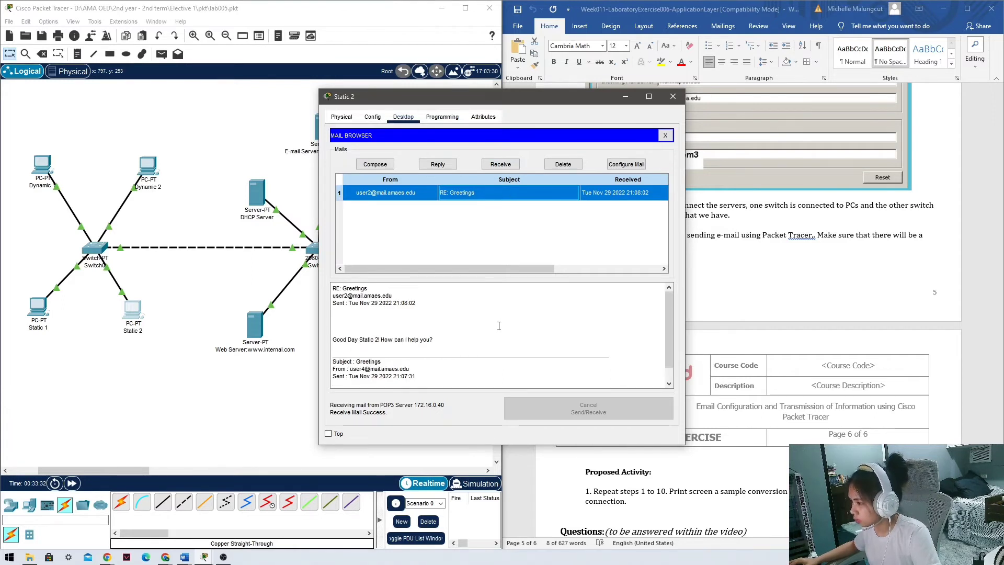
scroll(485, 305, up, 2)
drag(385, 376, 340, 378)
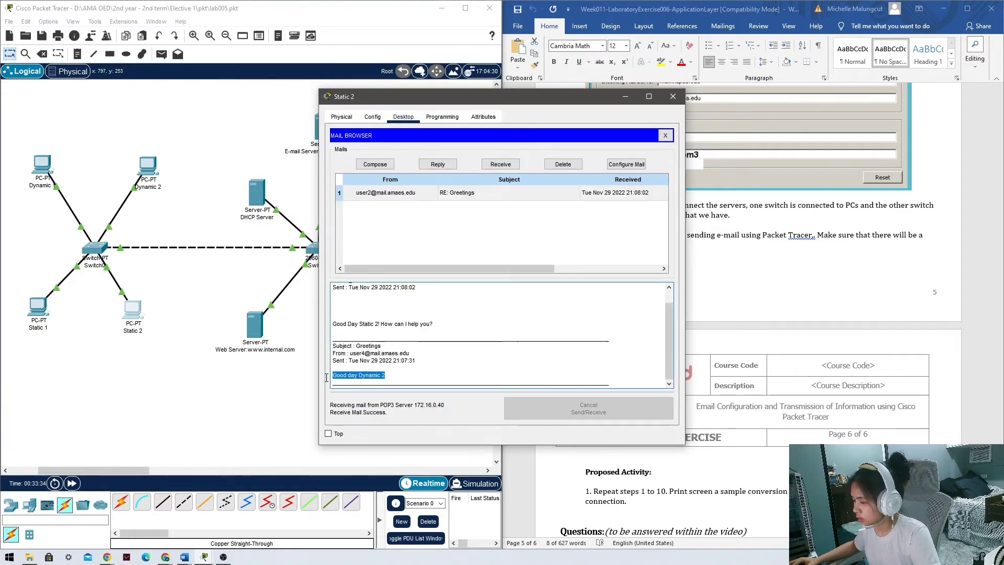
drag(434, 324, 332, 327)
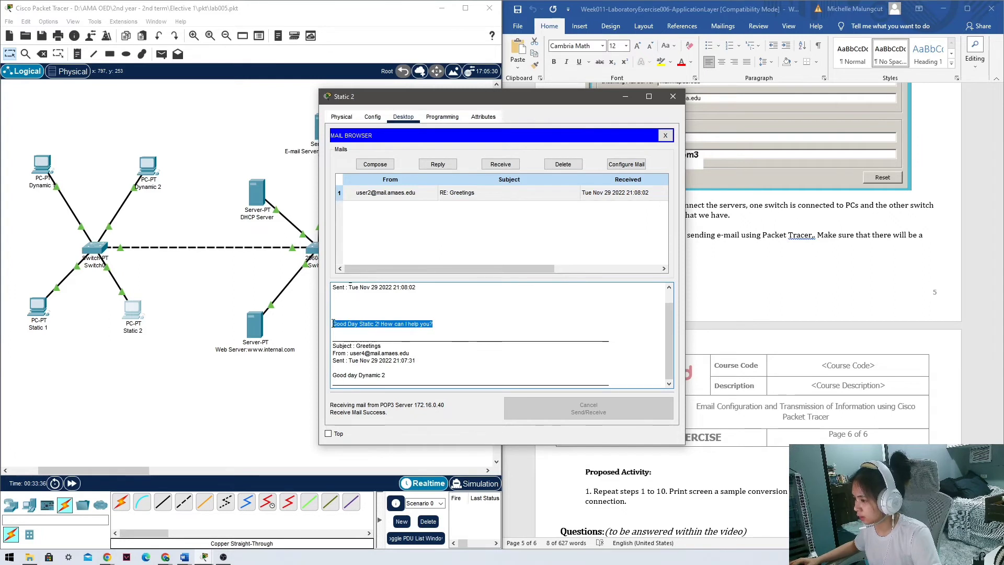
scroll(397, 325, up, 1)
scroll(439, 321, down, 1)
scroll(444, 329, up, 1)
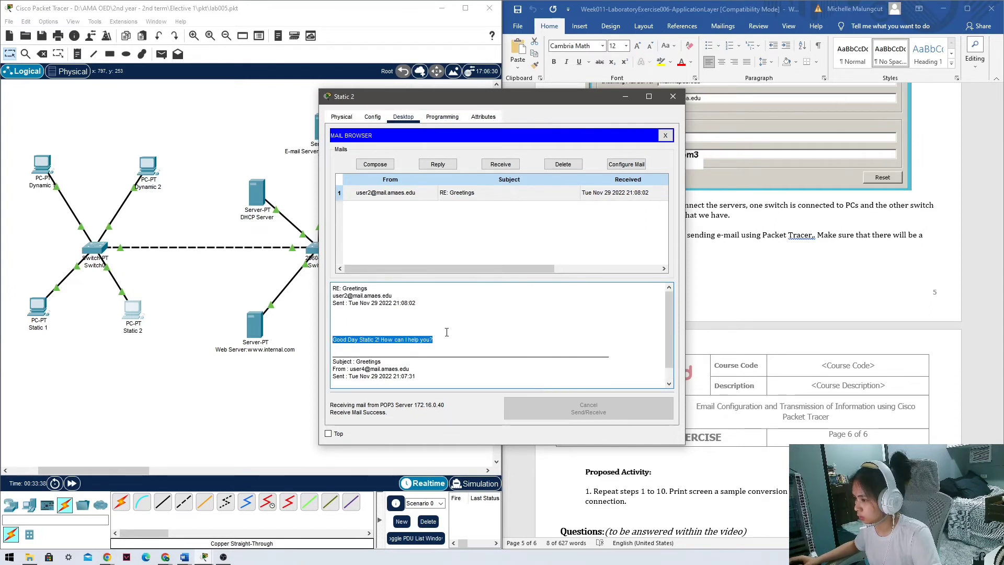
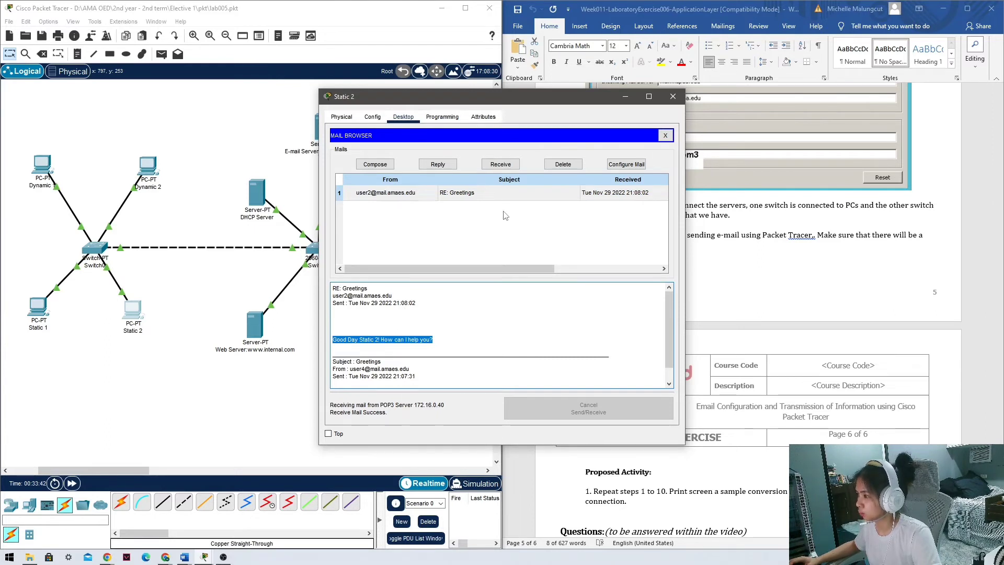
Write the reply 'Just checking our connection.' to Dynamic 2's RE: Greetings mail.
click(440, 165)
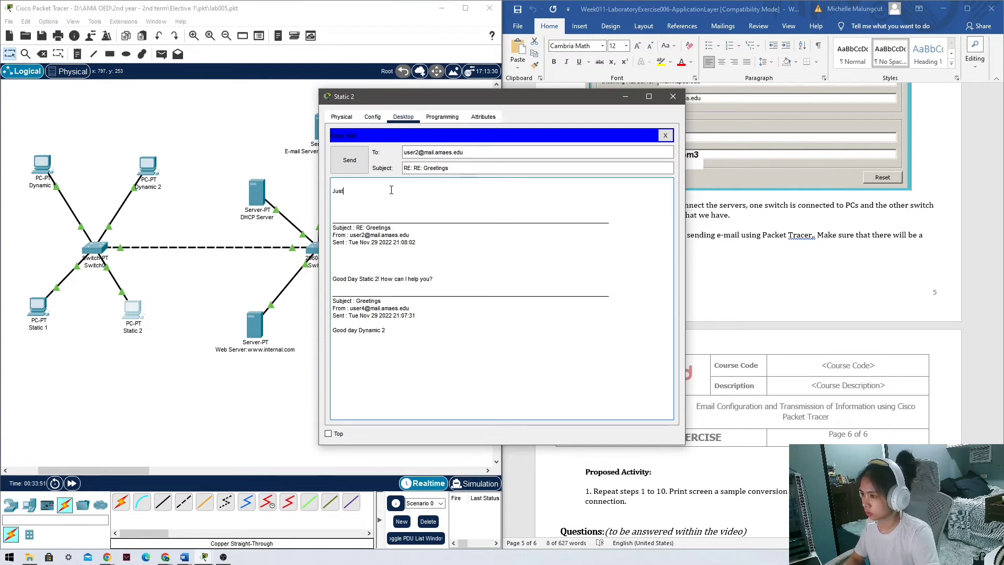
text(Check)
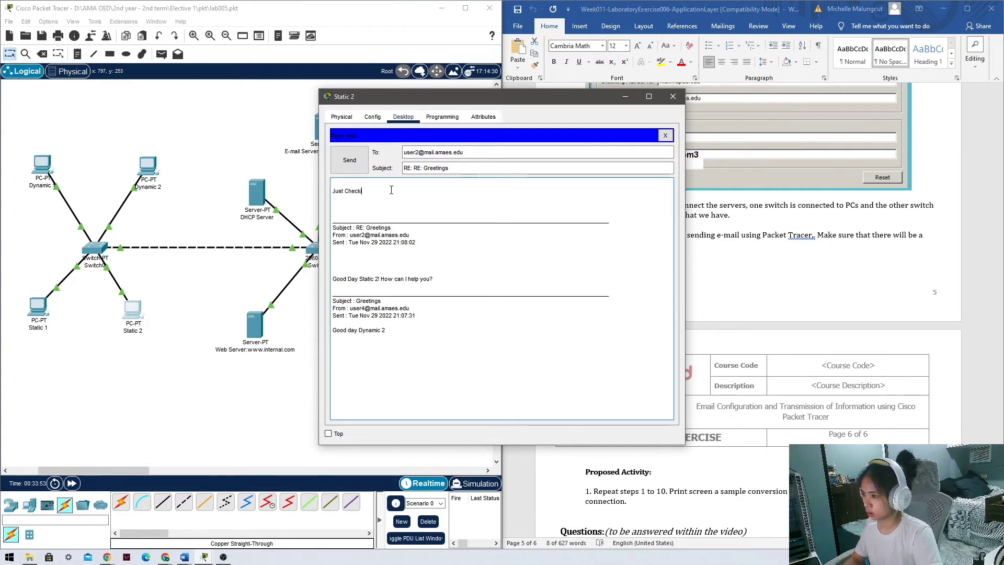
text(ing our conn)
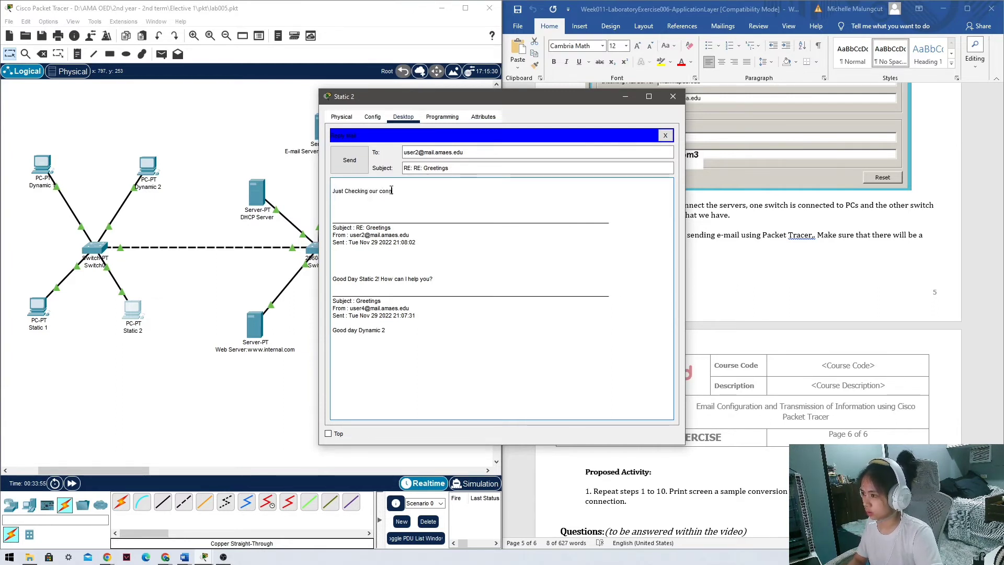
text(ection)
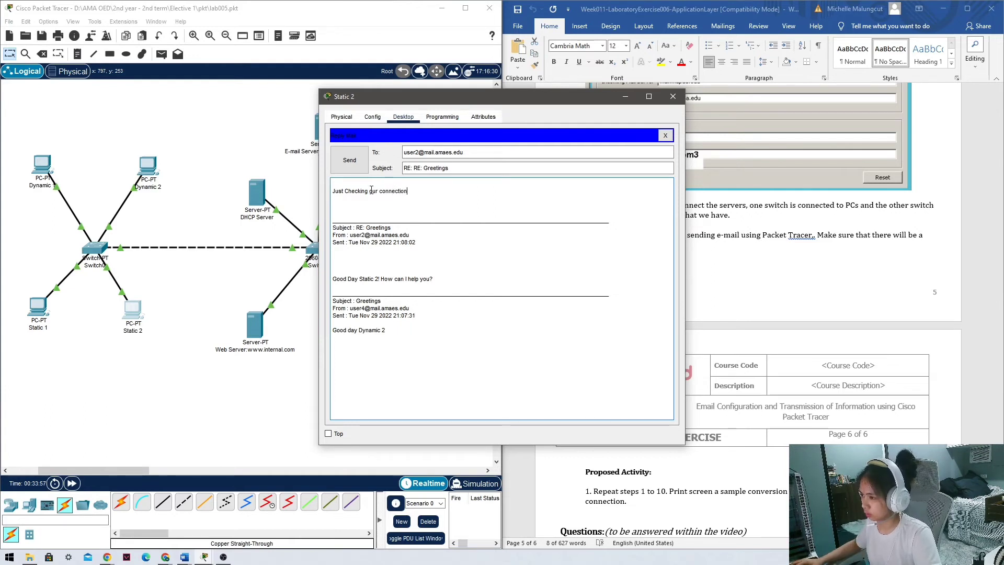
click(350, 193)
key(BackSpace)
text(c)
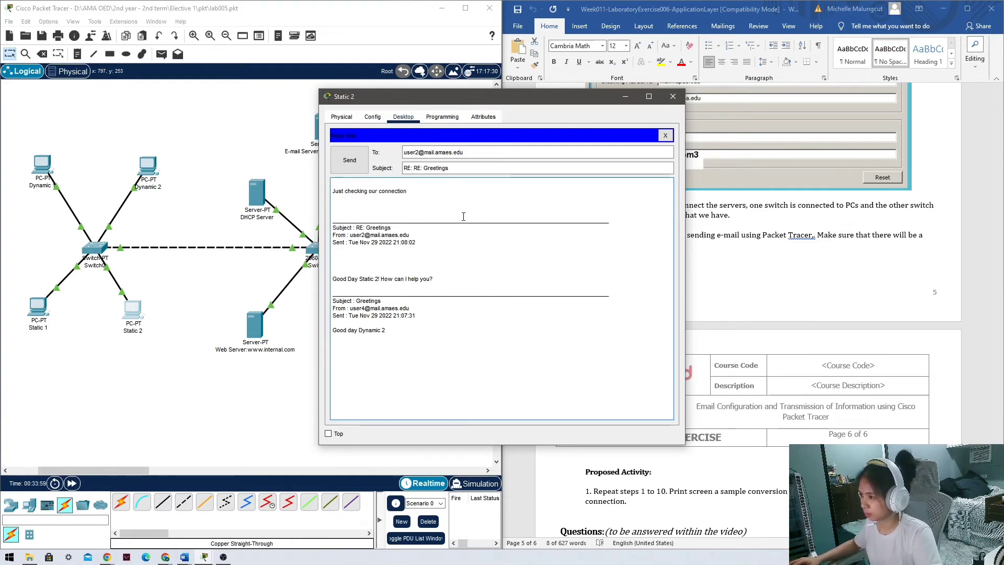
click(475, 194)
text(.)
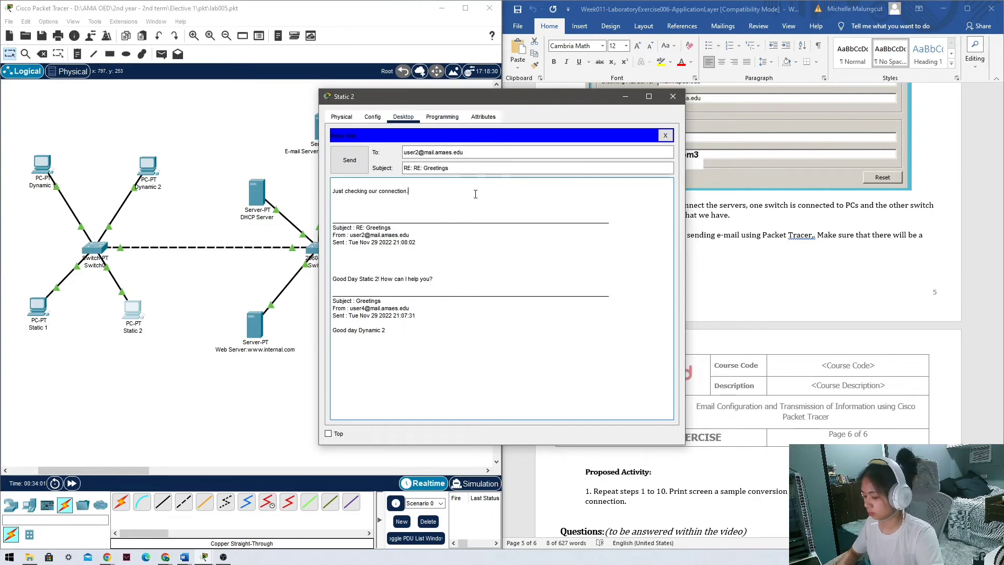
Send the reply, close Static 2 and open Dynamic 2.
click(356, 171)
click(671, 98)
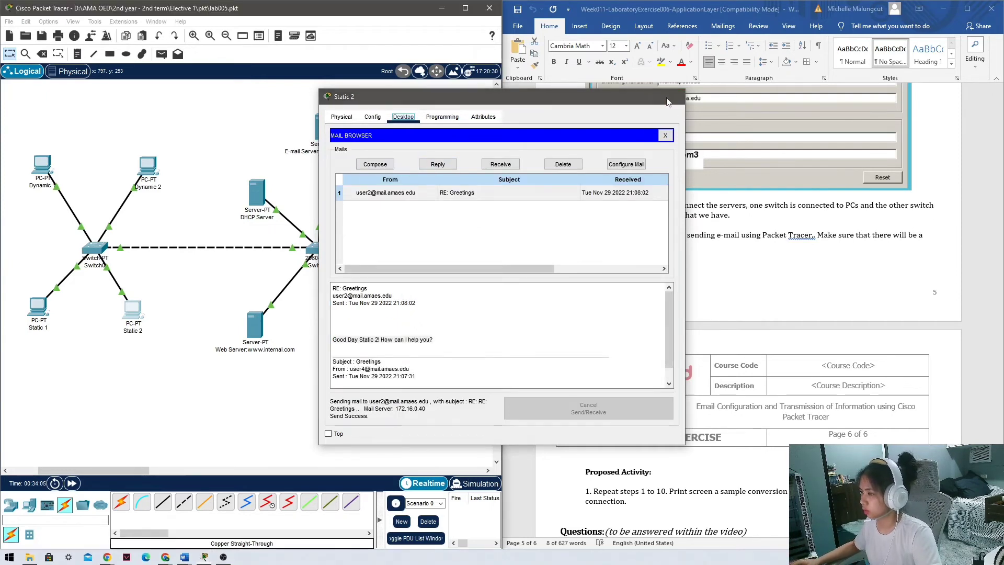
click(149, 166)
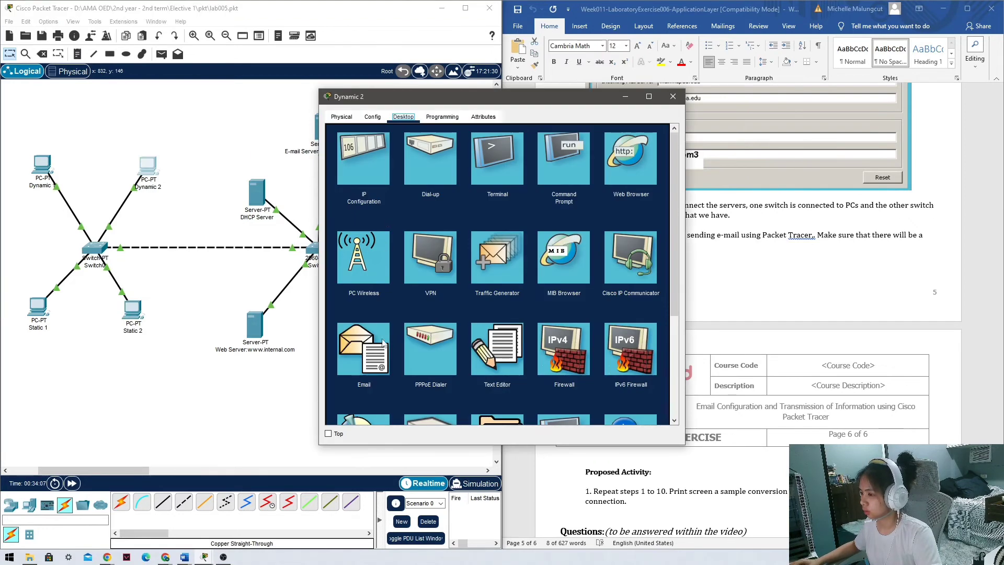
Receive mail on Dynamic 2 and open the new RE: RE: Greetings message.
click(372, 358)
click(412, 193)
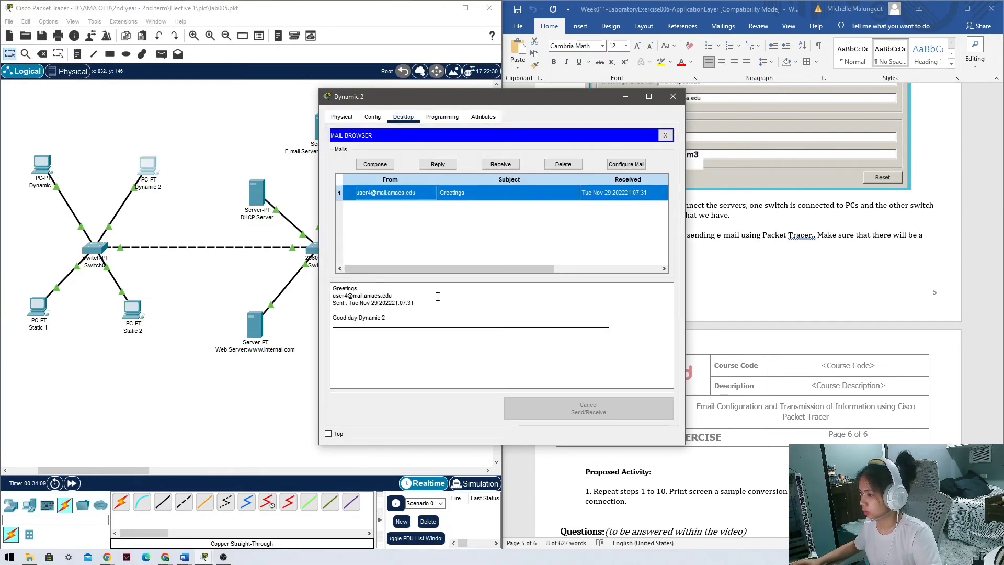
click(500, 165)
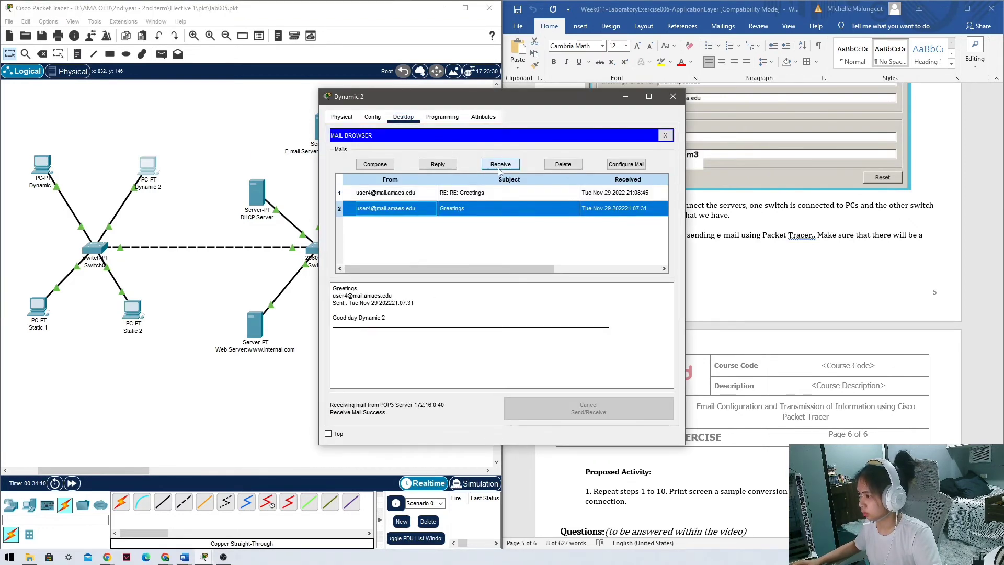
click(467, 194)
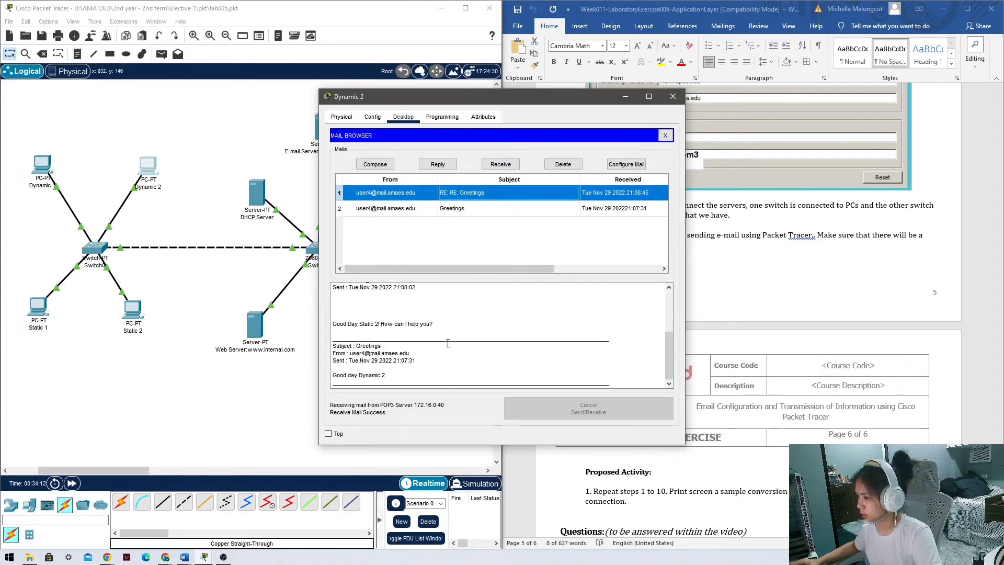
Scroll through and highlight lines of the 'Just checking our connection.' message.
scroll(449, 342, up, 5)
scroll(448, 342, down, 4)
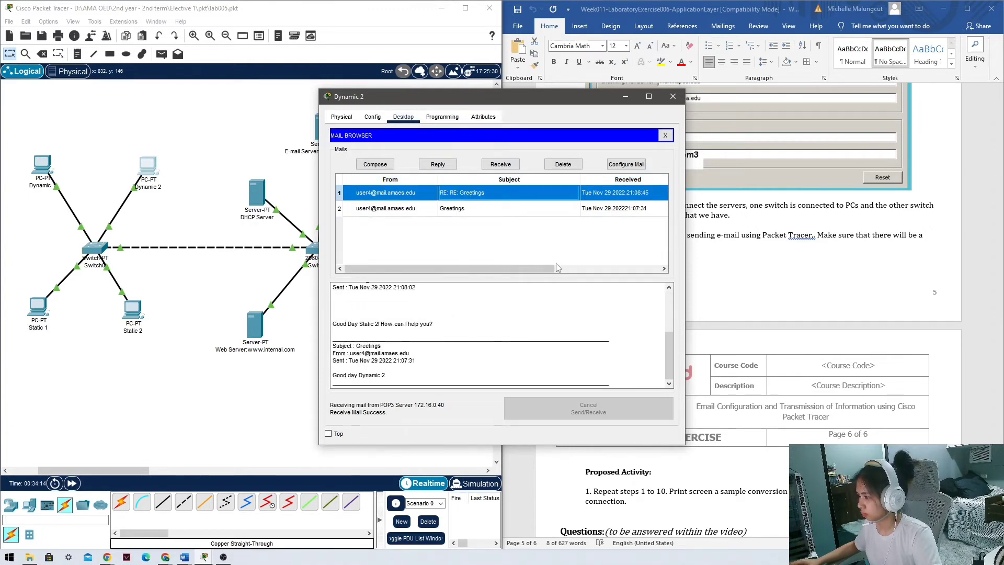
drag(541, 284, 524, 319)
click(523, 319)
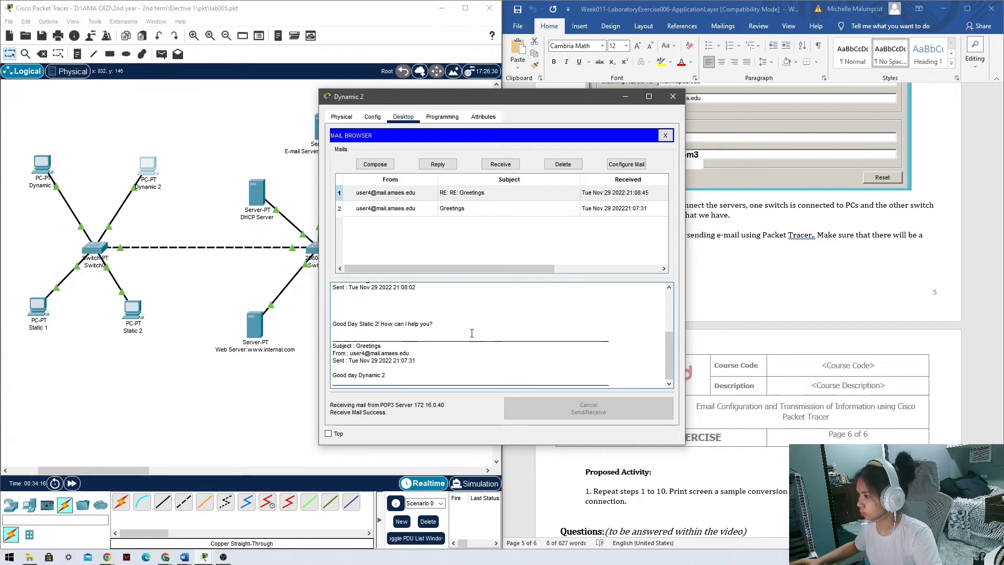
scroll(460, 345, up, 5)
scroll(442, 370, down, 1)
scroll(407, 354, down, 4)
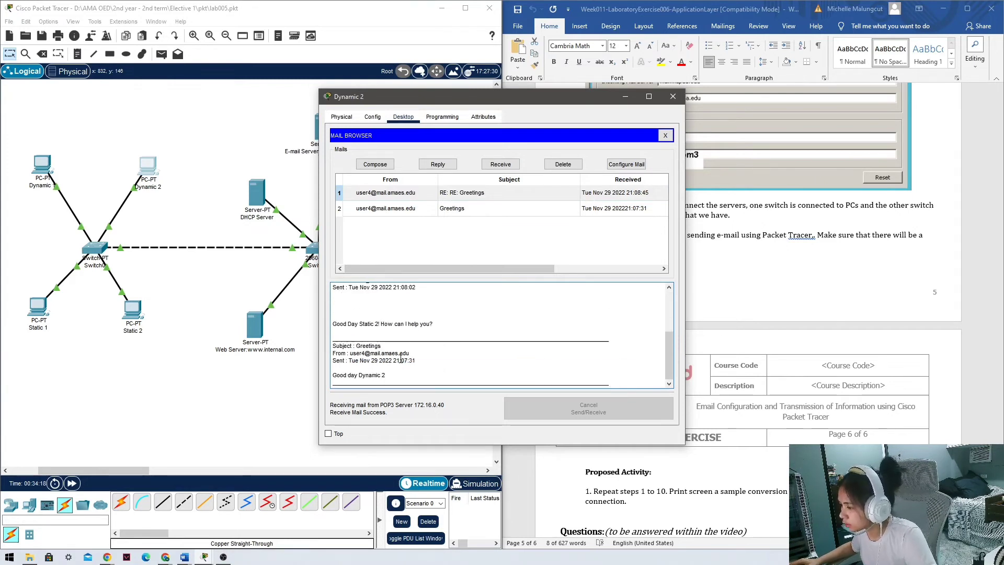
drag(456, 323, 332, 327)
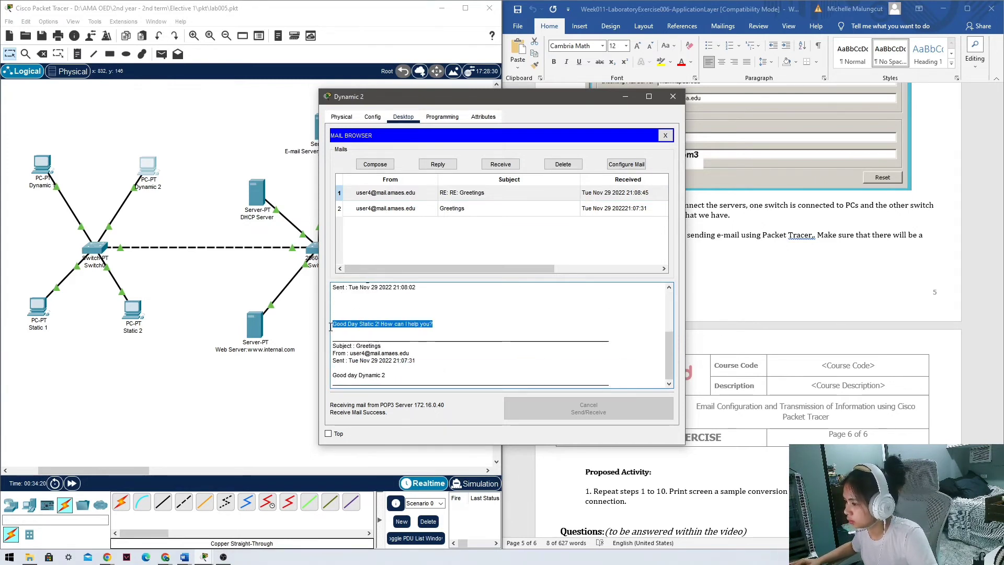
scroll(332, 328, up, 3)
drag(409, 298, 333, 299)
scroll(429, 334, up, 1)
scroll(439, 339, down, 3)
scroll(440, 341, down, 1)
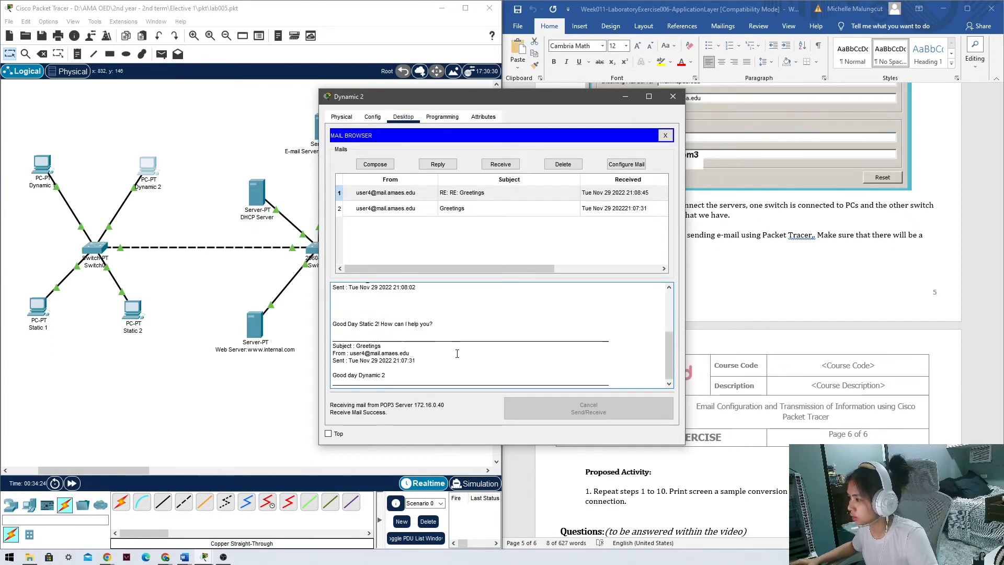
scroll(456, 350, up, 1)
drag(480, 268, 450, 269)
scroll(418, 314, down, 1)
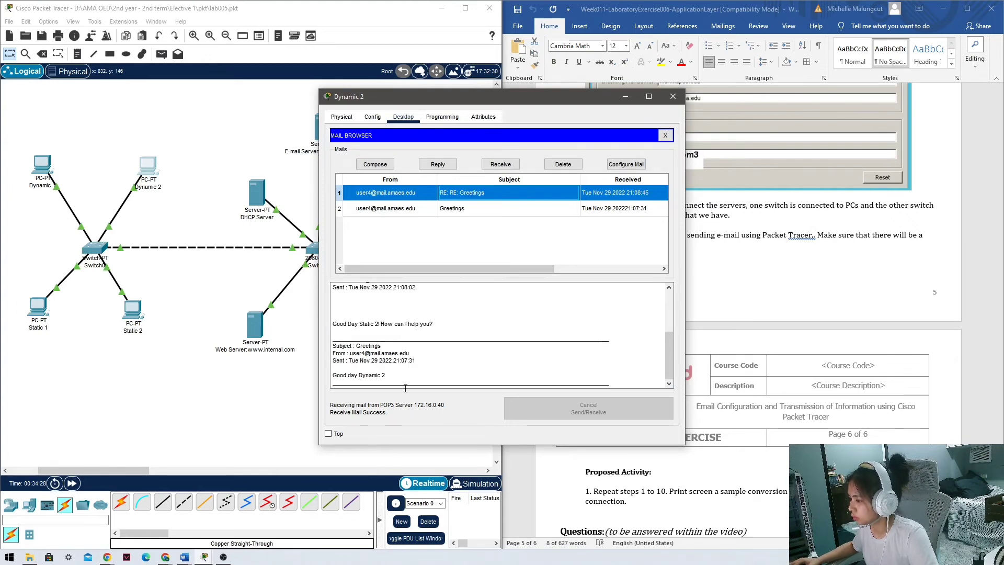
click(405, 387)
scroll(405, 339, up, 5)
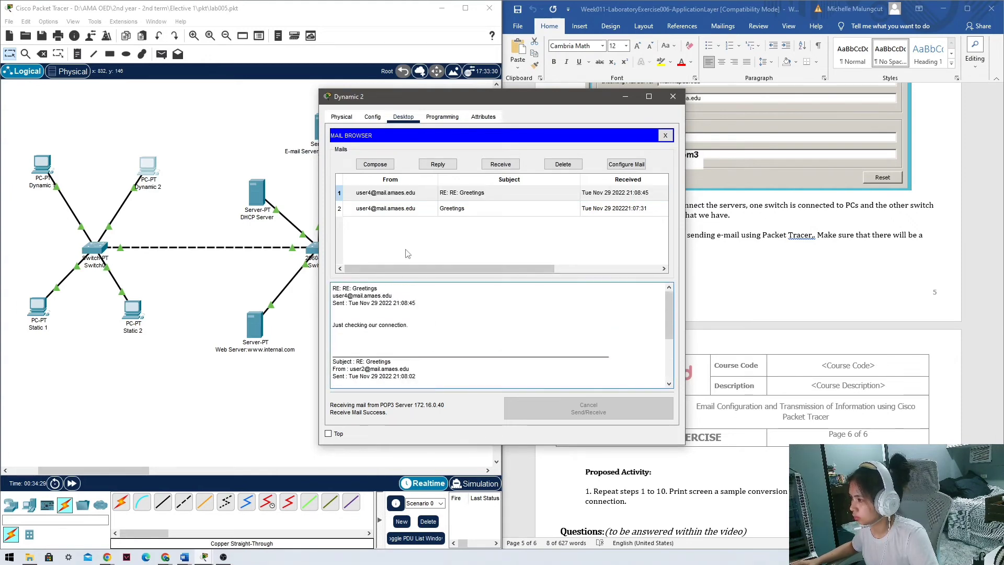
Reply 'It's Successful!' to Static 2, then close Dynamic 2.
click(438, 164)
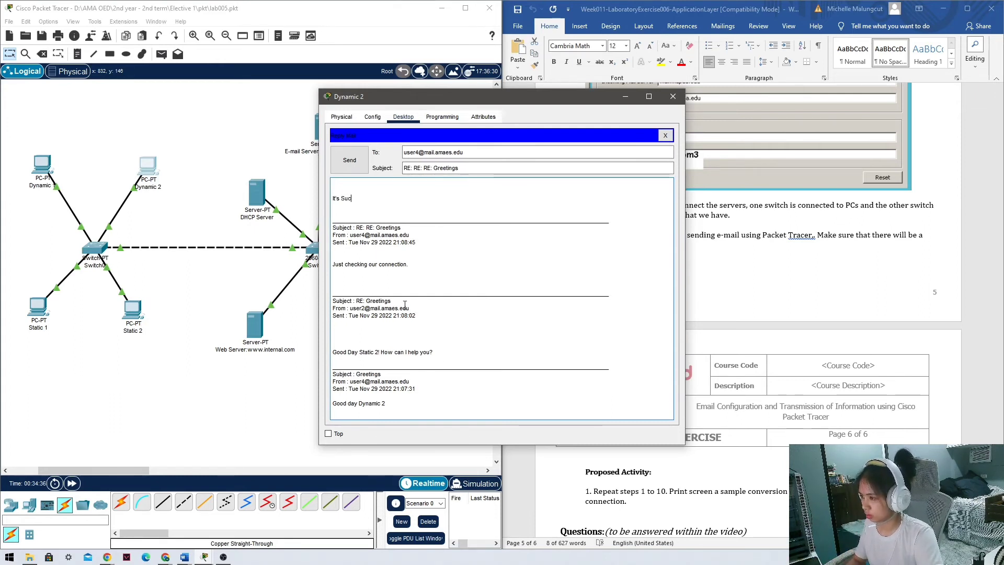
text(It's Successful!)
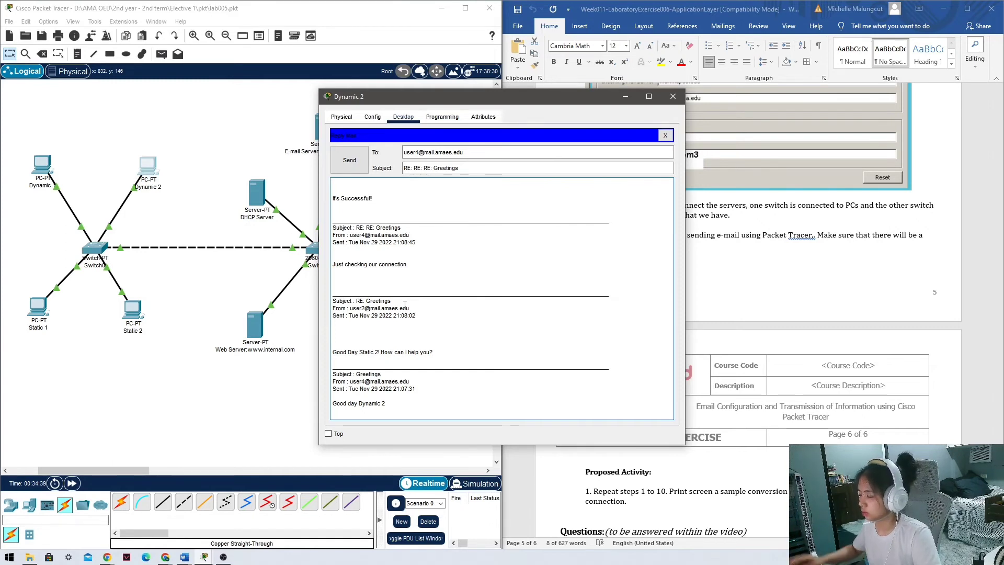
click(355, 160)
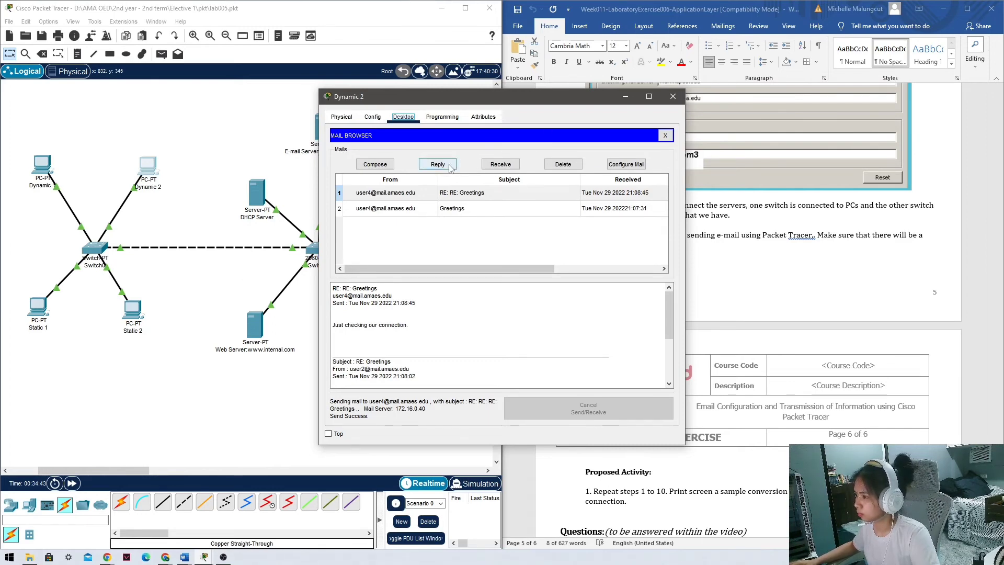
click(673, 97)
Open Static 2's email, view the RE: Greetings message and discard a started reply.
click(123, 318)
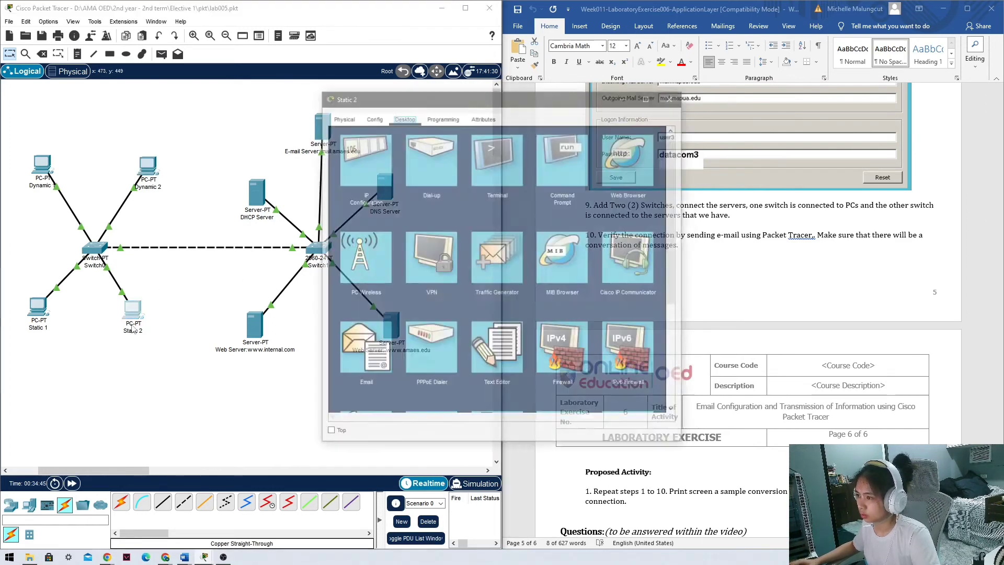
click(360, 348)
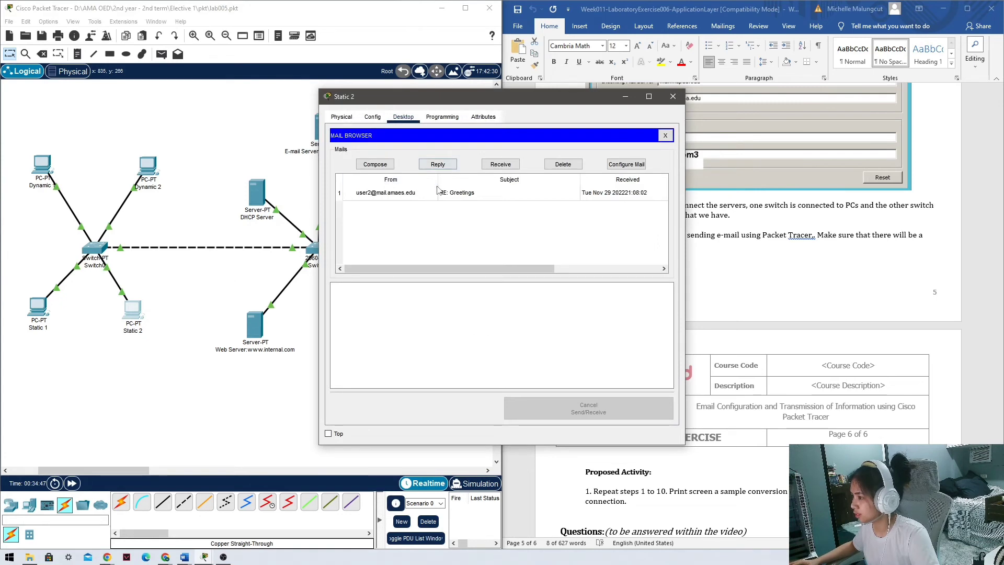
click(440, 193)
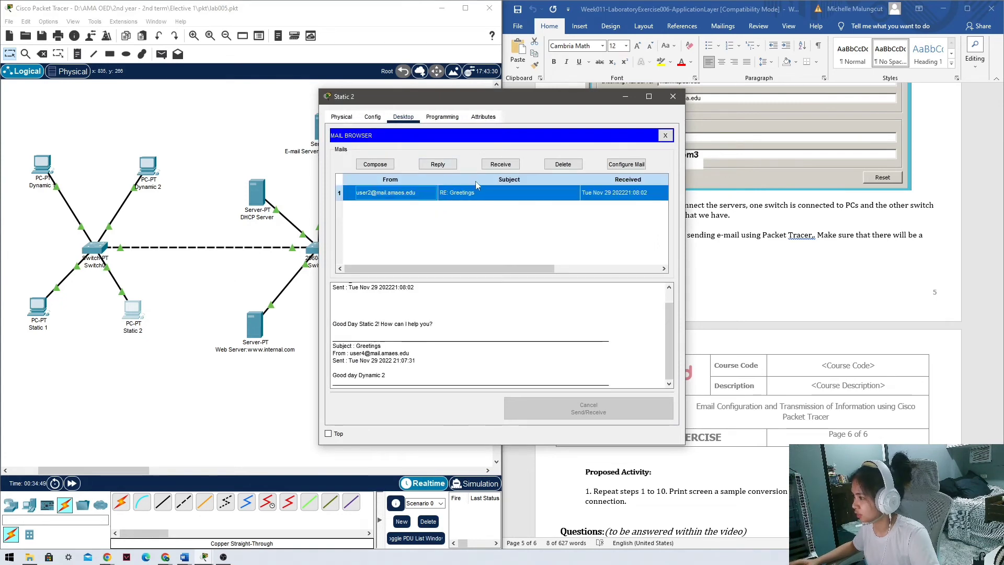
click(437, 166)
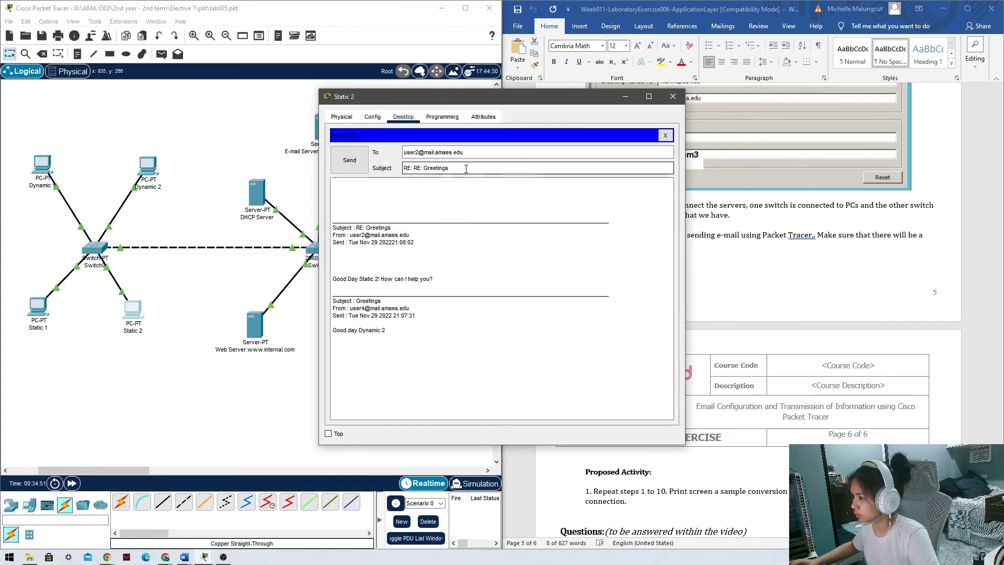
click(673, 96)
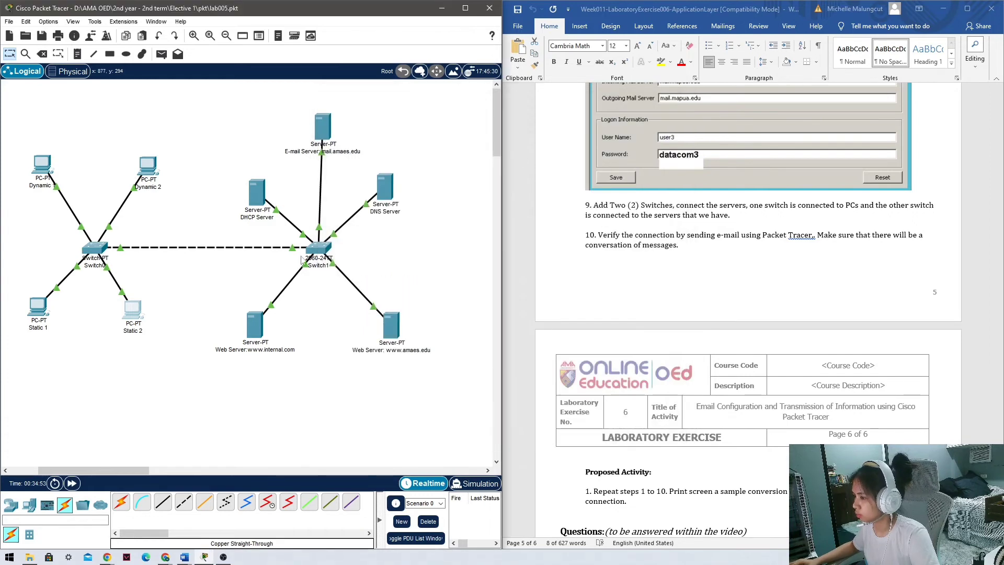
Receive the newest mail, reply to it, and enlarge and reposition the window to show the full thread.
click(134, 313)
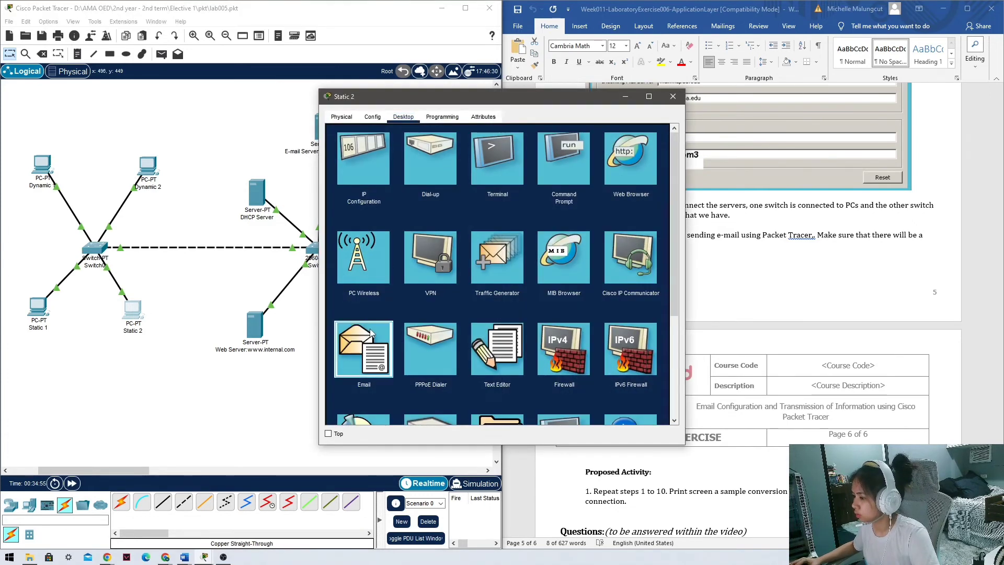
click(363, 348)
click(500, 164)
click(469, 197)
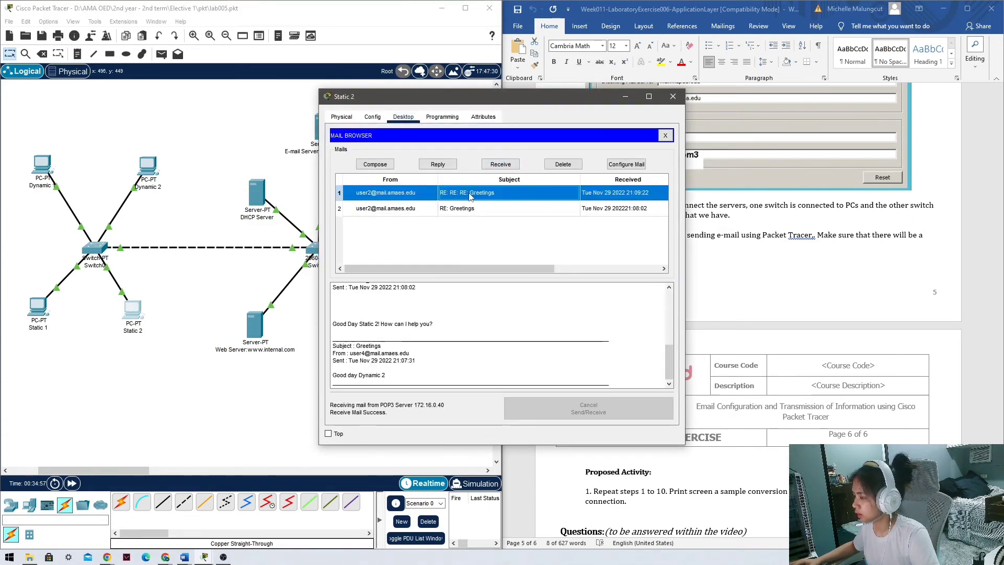
click(432, 166)
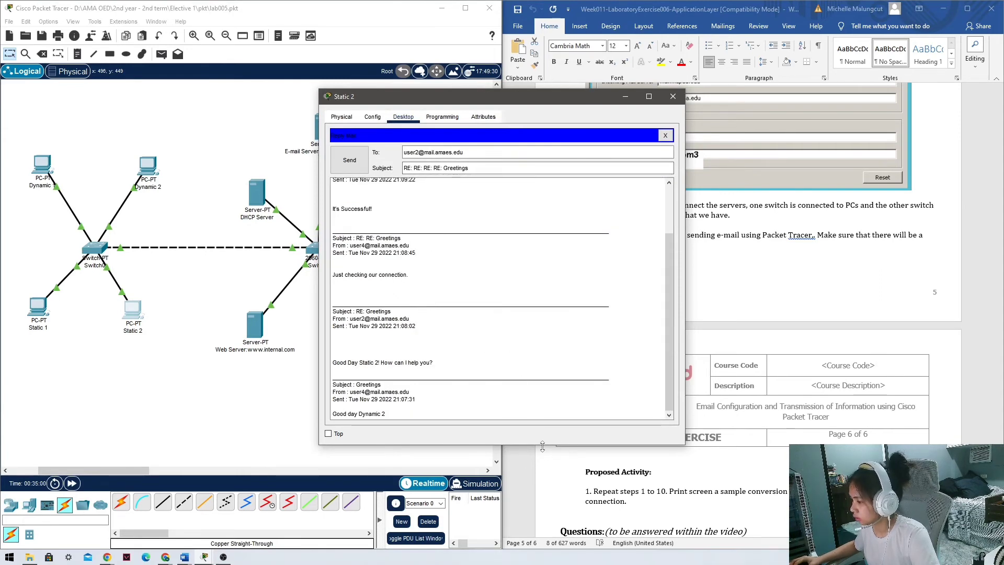
drag(542, 446, 541, 508)
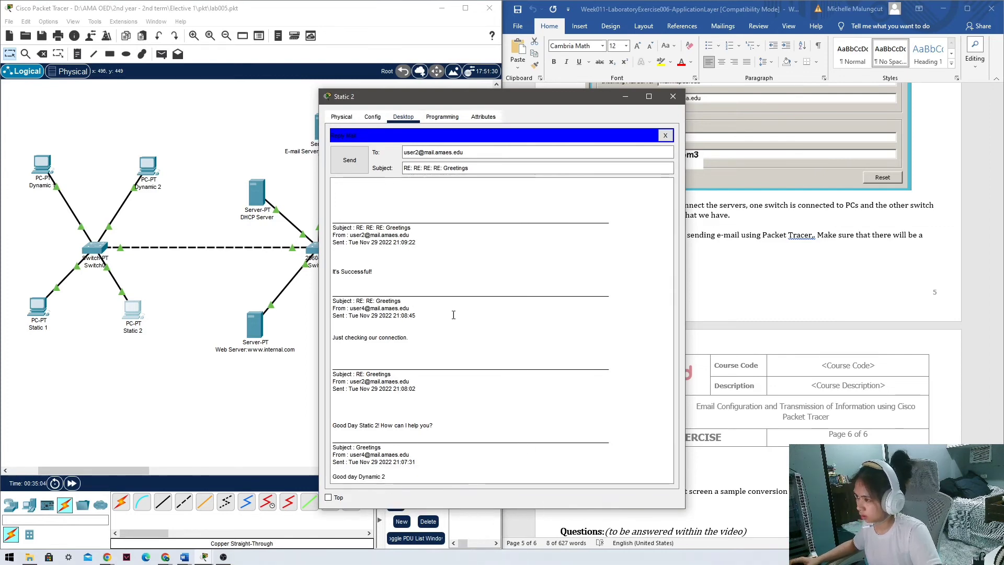
drag(552, 95, 340, 85)
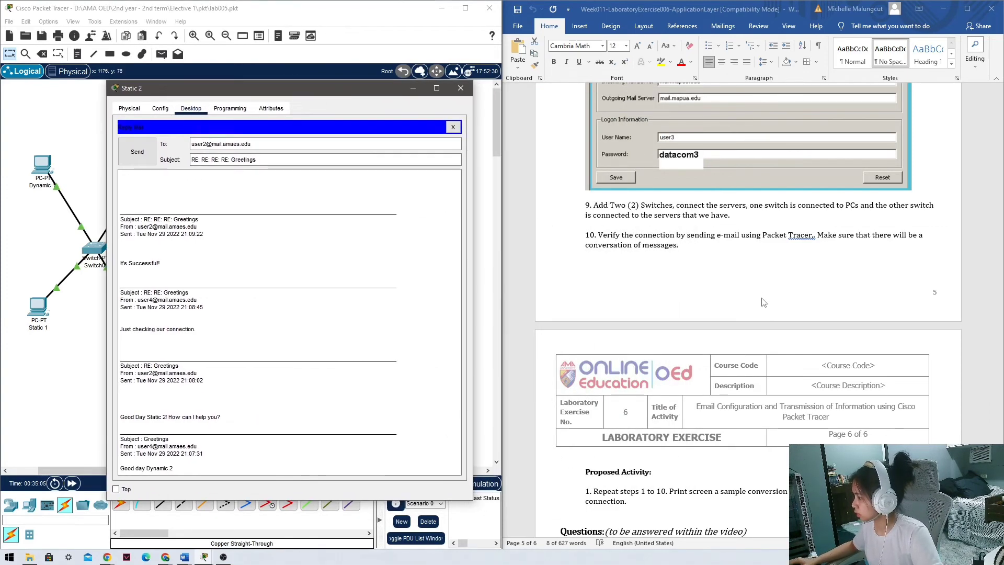
Snip the Static 2 email conversation window with Win+Shift+S.
scroll(690, 386, down, 3)
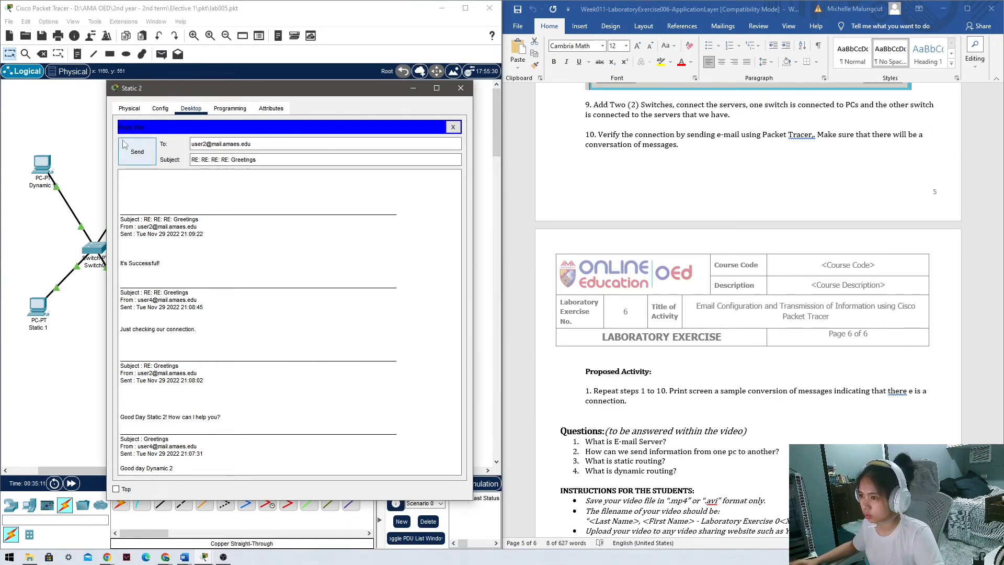
key(super+shift+s)
drag(106, 79, 472, 500)
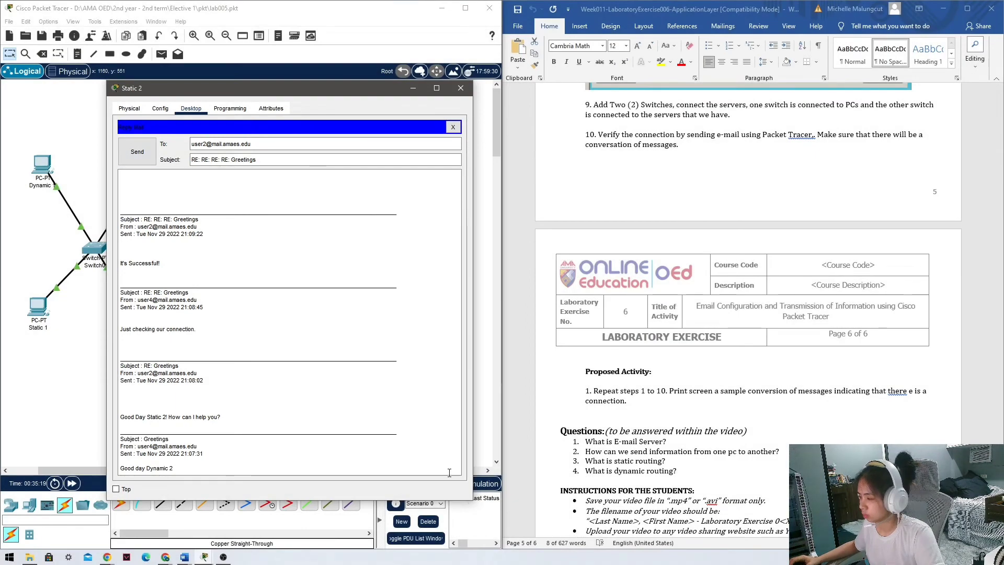
Switch to the Word lab instructions document and minimize it.
click(510, 375)
scroll(638, 421, down, 4)
scroll(637, 421, down, 3)
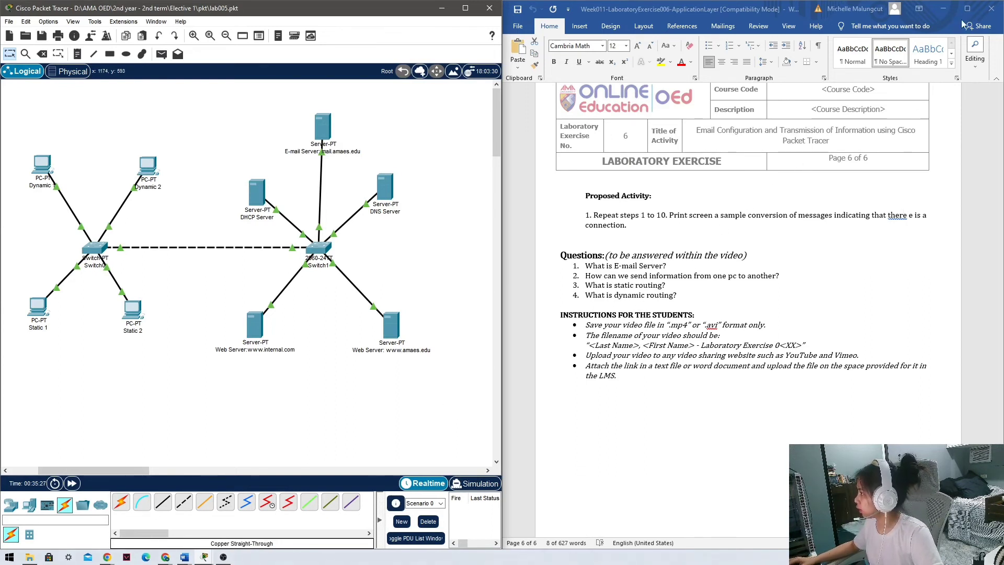
click(942, 8)
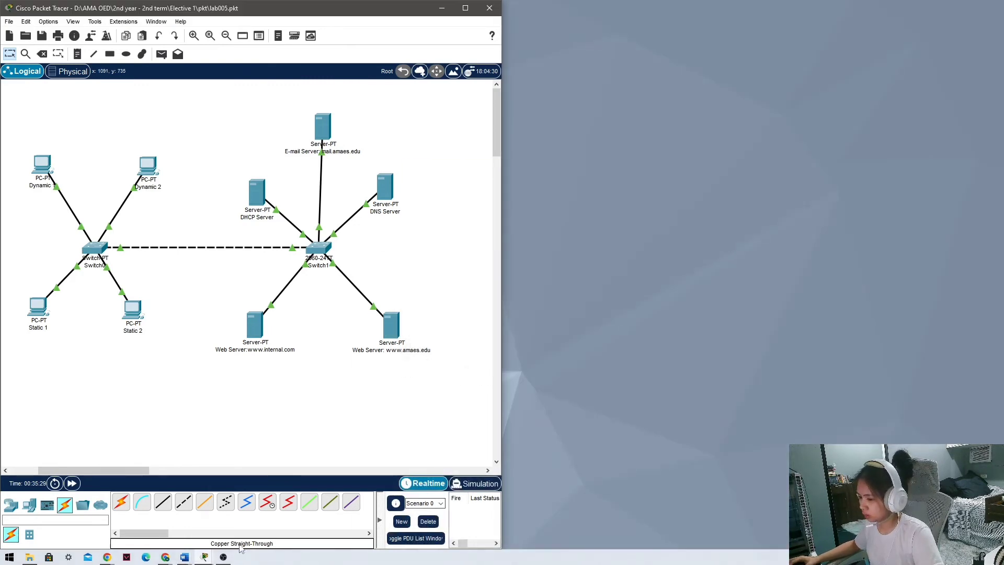
Paste the email-thread screenshot on a new line above Questions in the answer document.
mouse_move(184, 556)
click(215, 505)
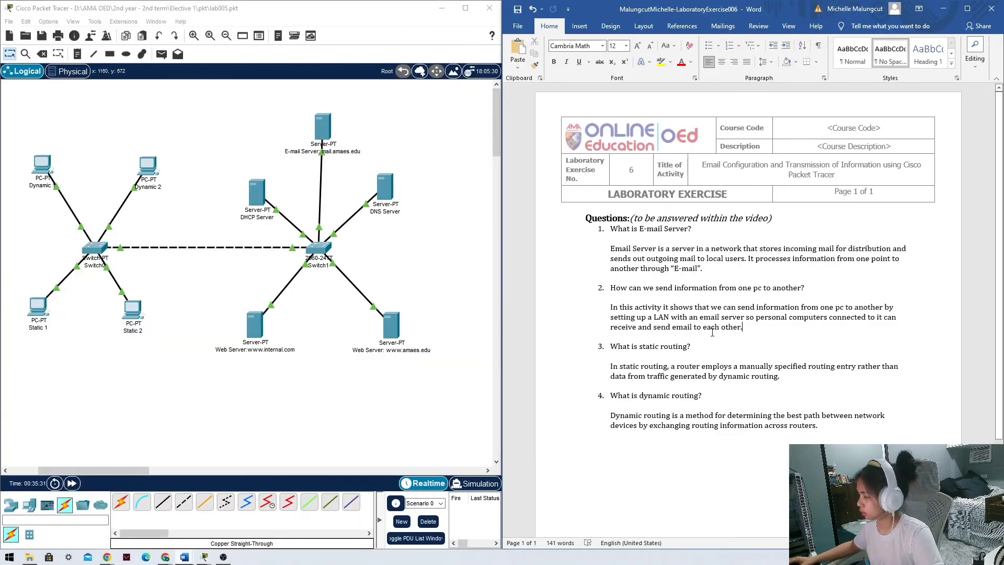
click(584, 218)
key(Return)
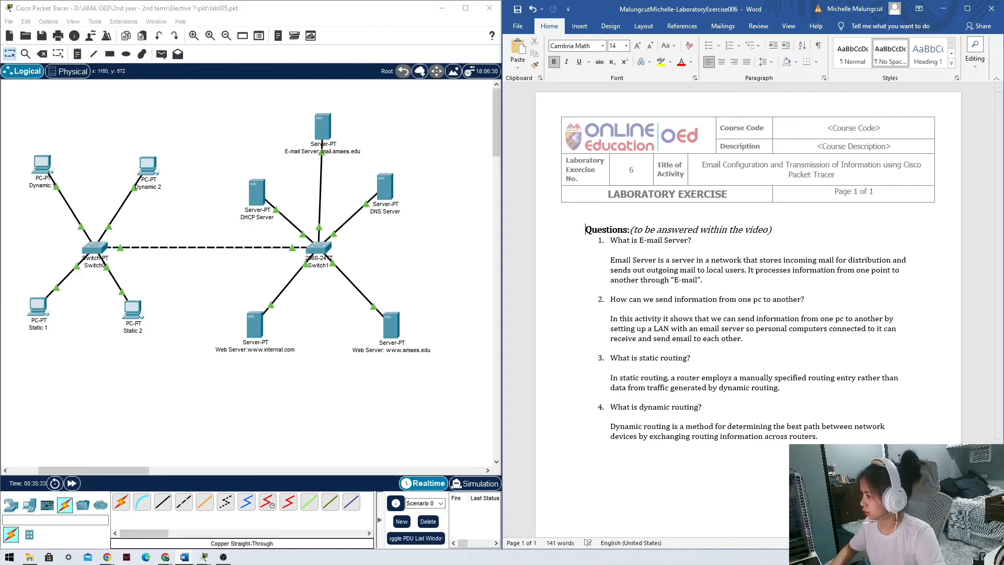
key(ctrl+v)
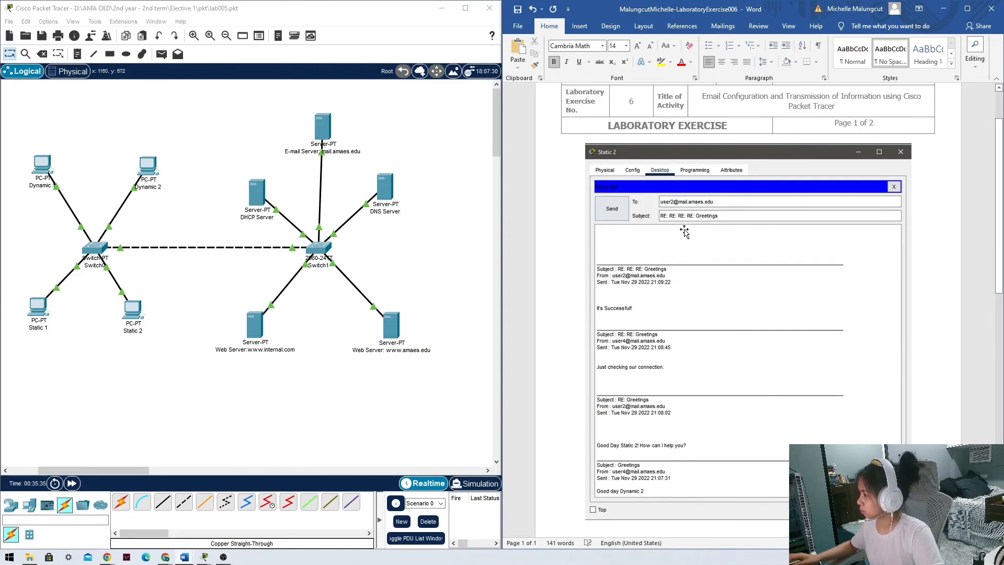
Scroll through the two-page answer document to review the pasted screenshot and answers.
scroll(667, 324, down, 3)
scroll(667, 325, up, 3)
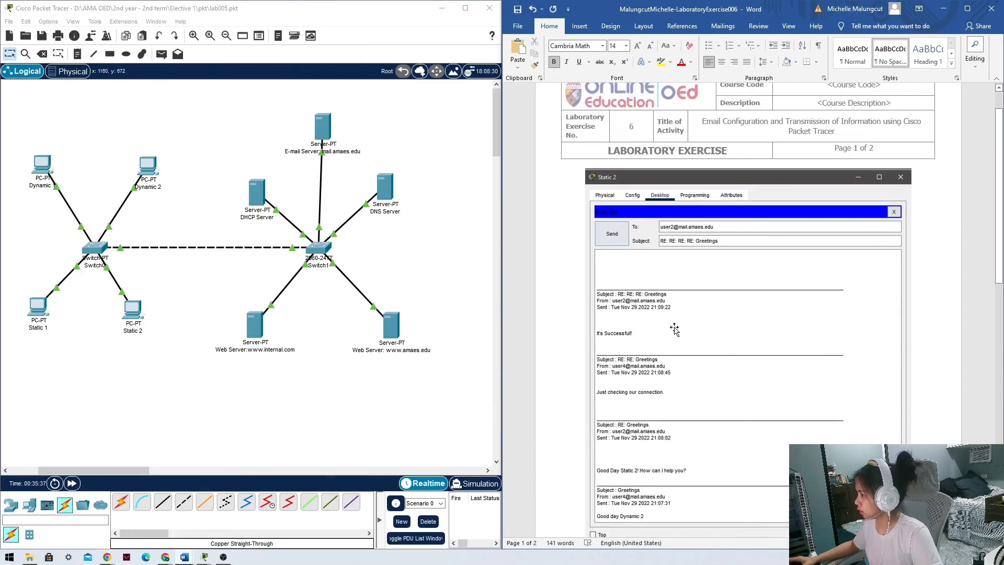
scroll(676, 329, down, 2)
scroll(676, 329, up, 1)
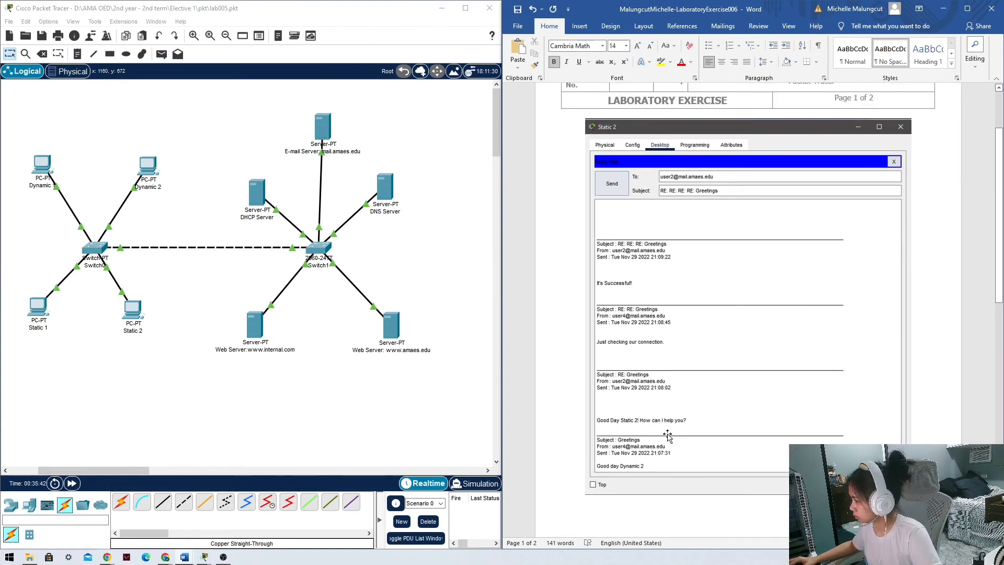
scroll(737, 456, down, 2)
scroll(738, 456, down, 10)
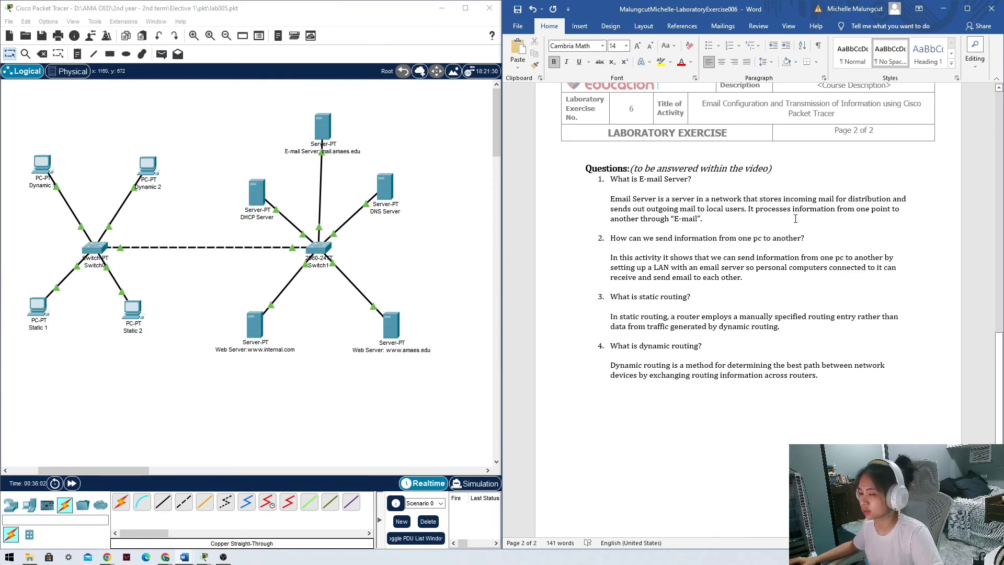
scroll(701, 243, down, 2)
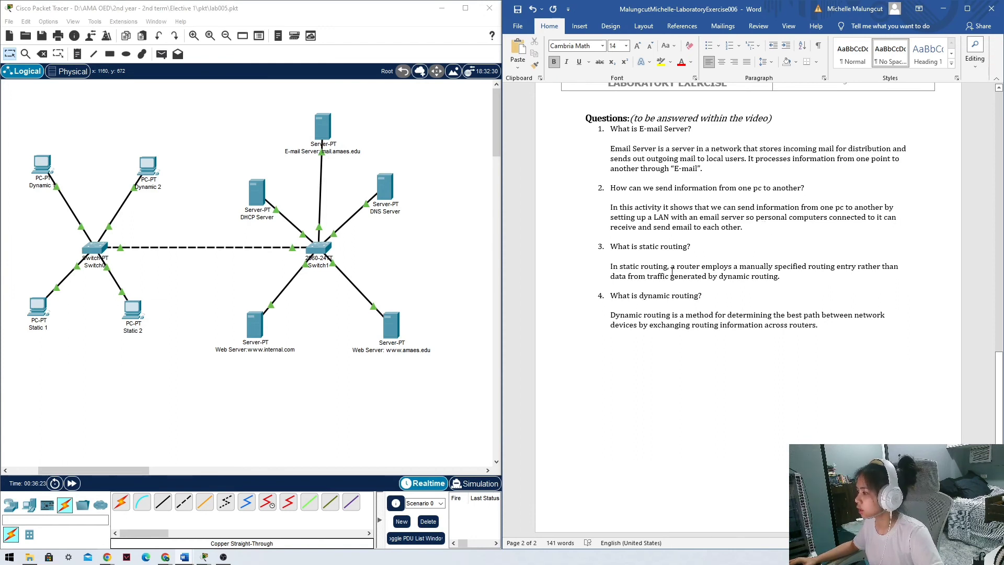
drag(778, 7, 781, 7)
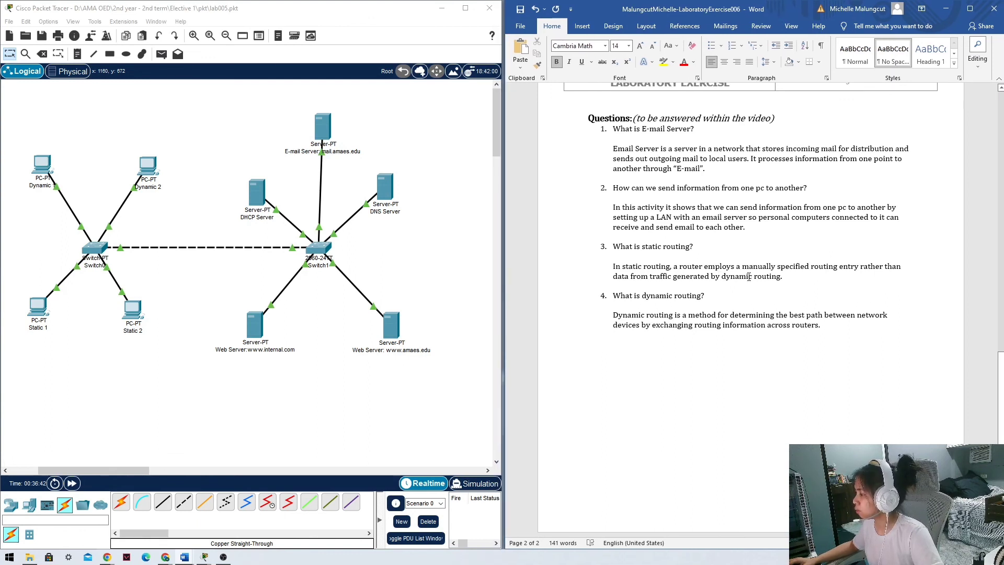